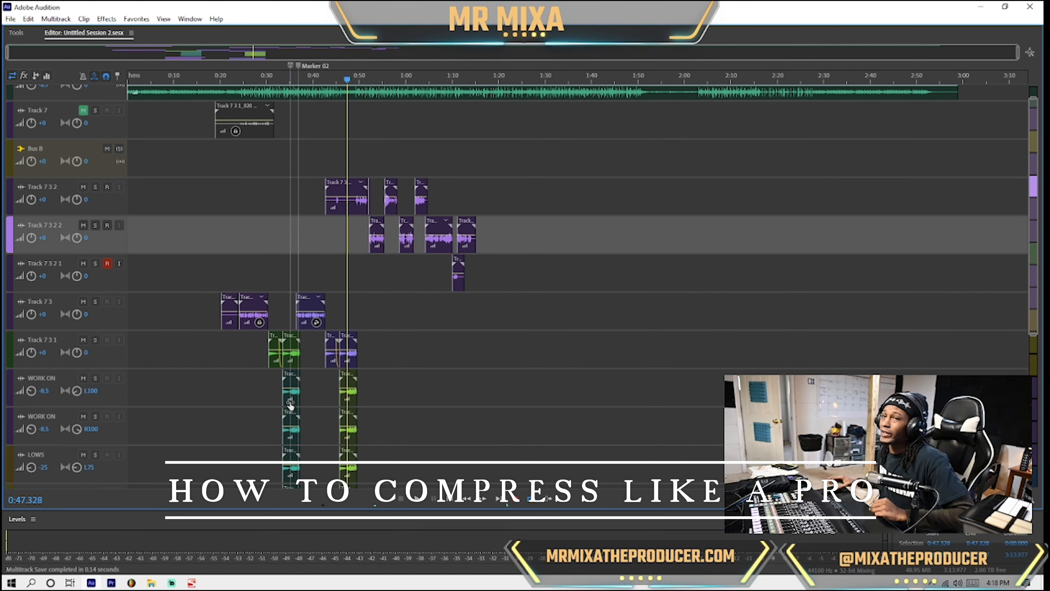
Show the tracks' effect slots and switch off the Multiband Compressor on Track 7 3 2
click(359, 163)
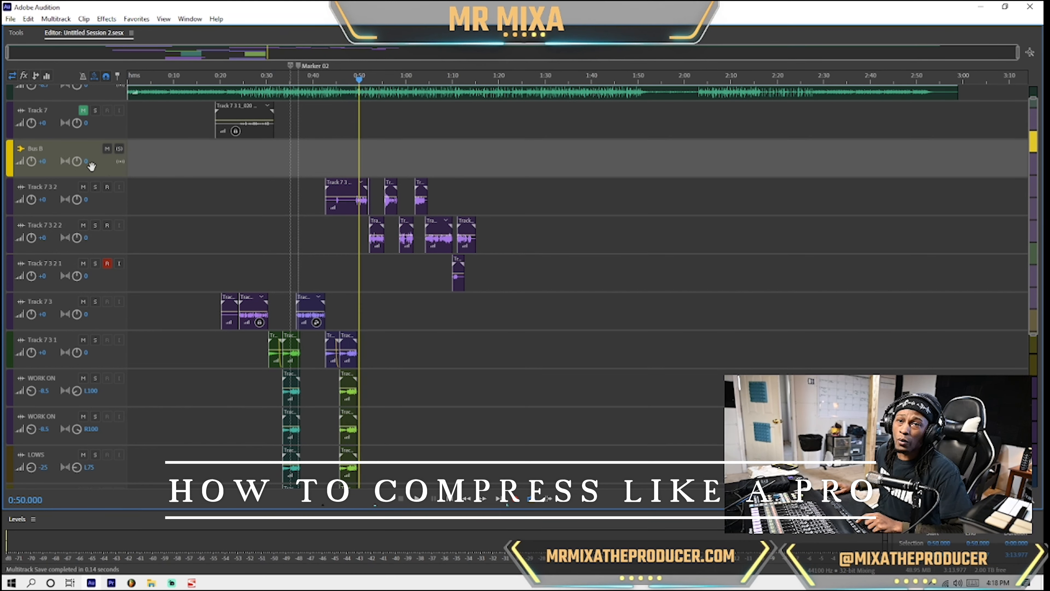
scroll(94, 168, up, 4)
click(23, 76)
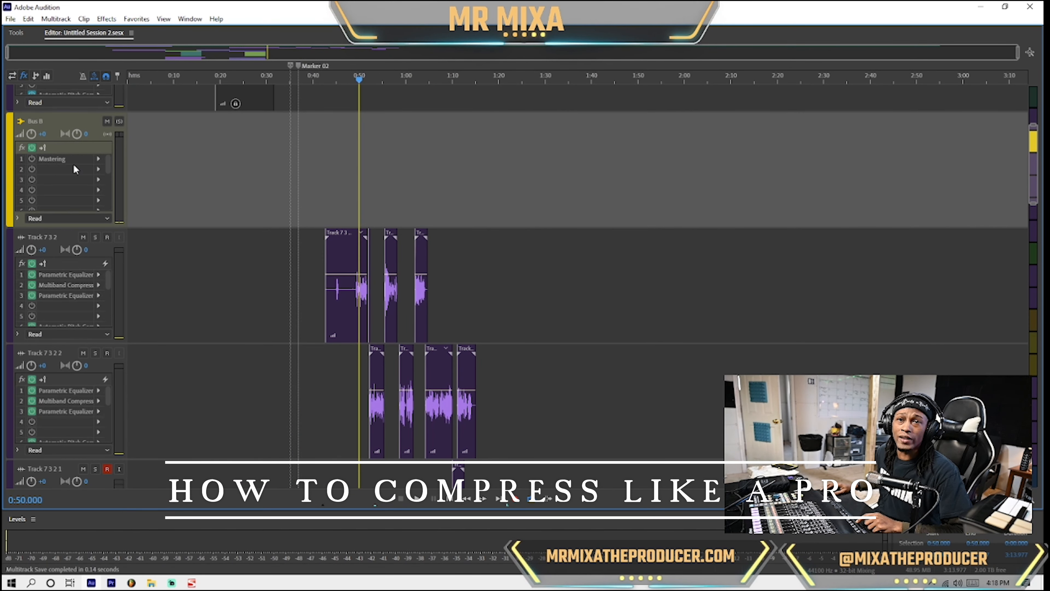
scroll(194, 215, down, 2)
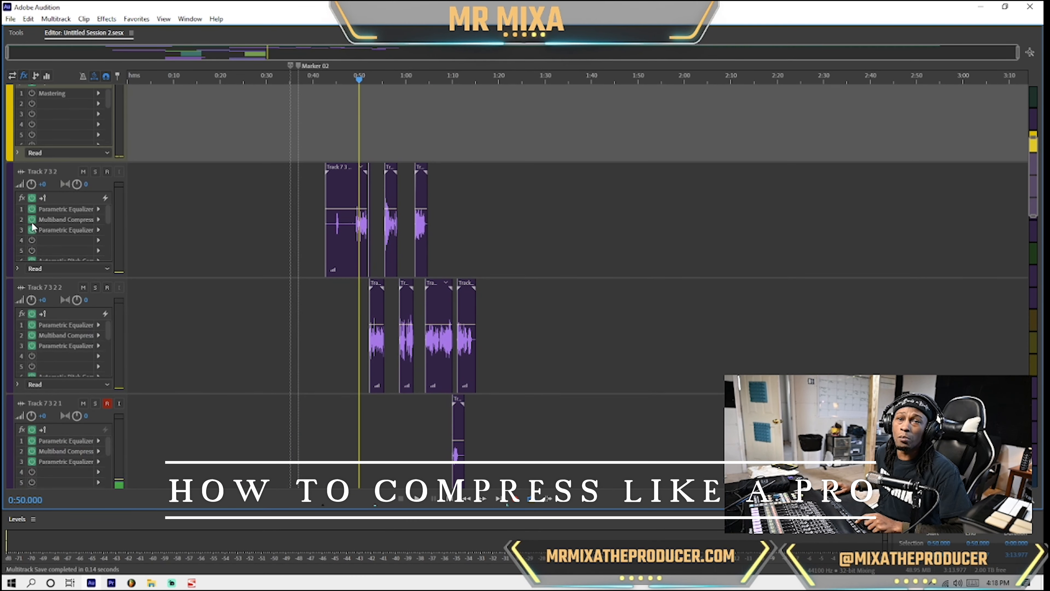
click(32, 220)
scroll(43, 219, down, 1)
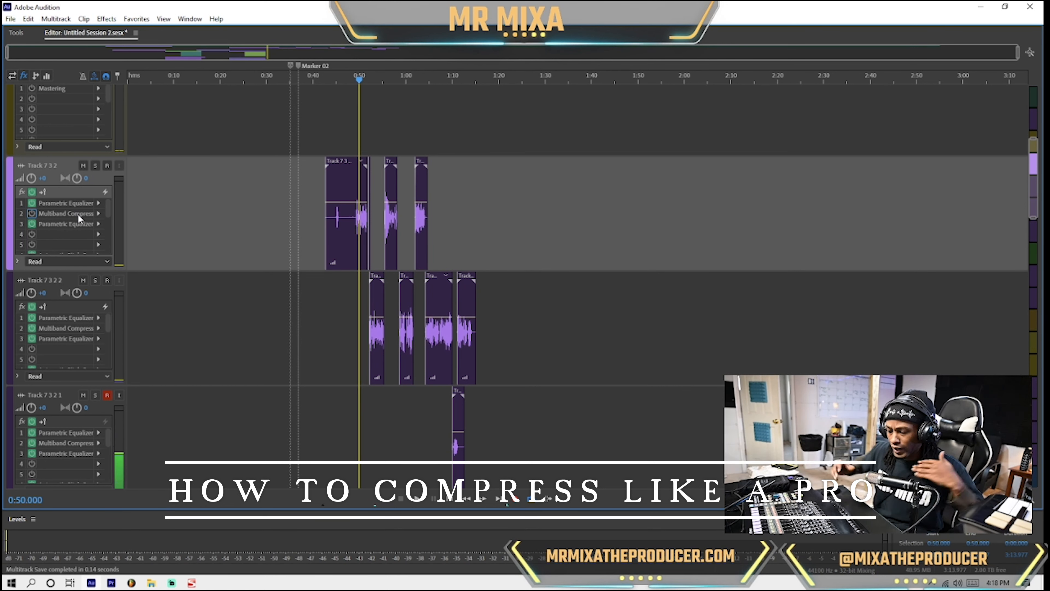
Open Track 7 3 2's first clip in the waveform editor and place the playhead within the vocal phrase to inspect its levels
double_click(351, 226)
click(858, 167)
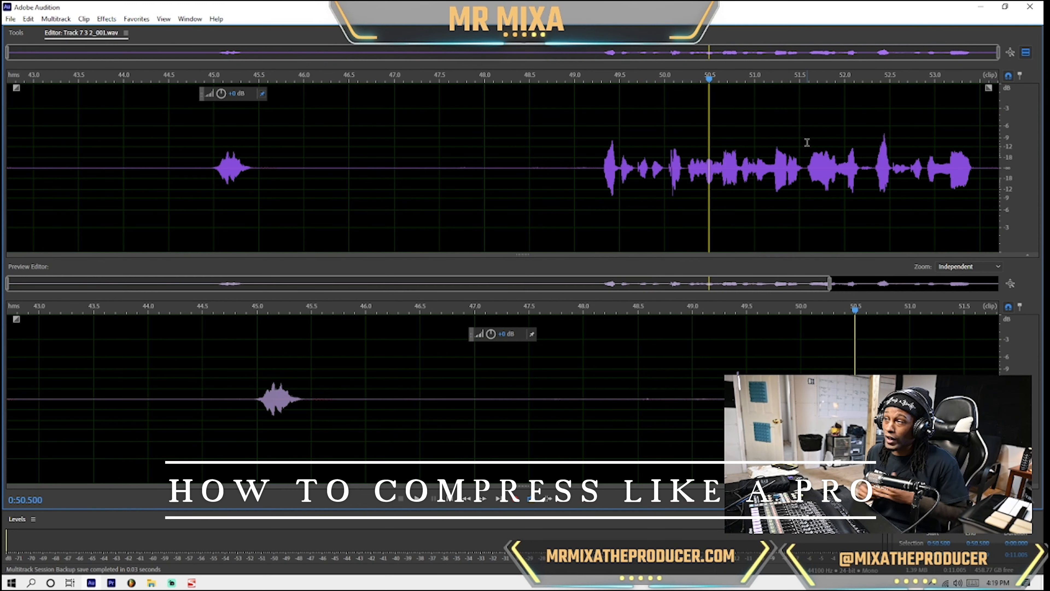
click(737, 166)
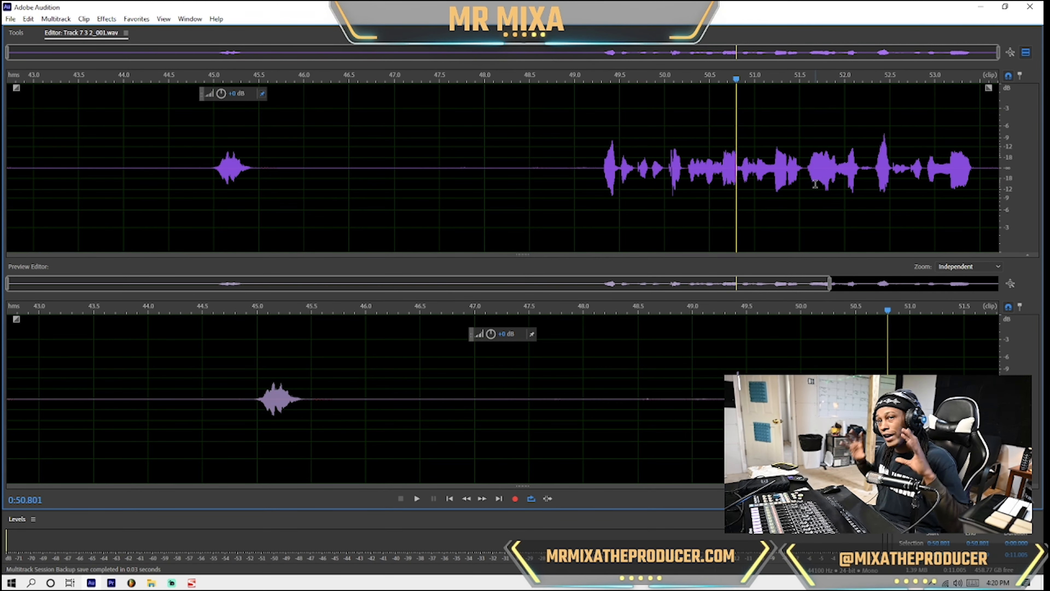
click(805, 182)
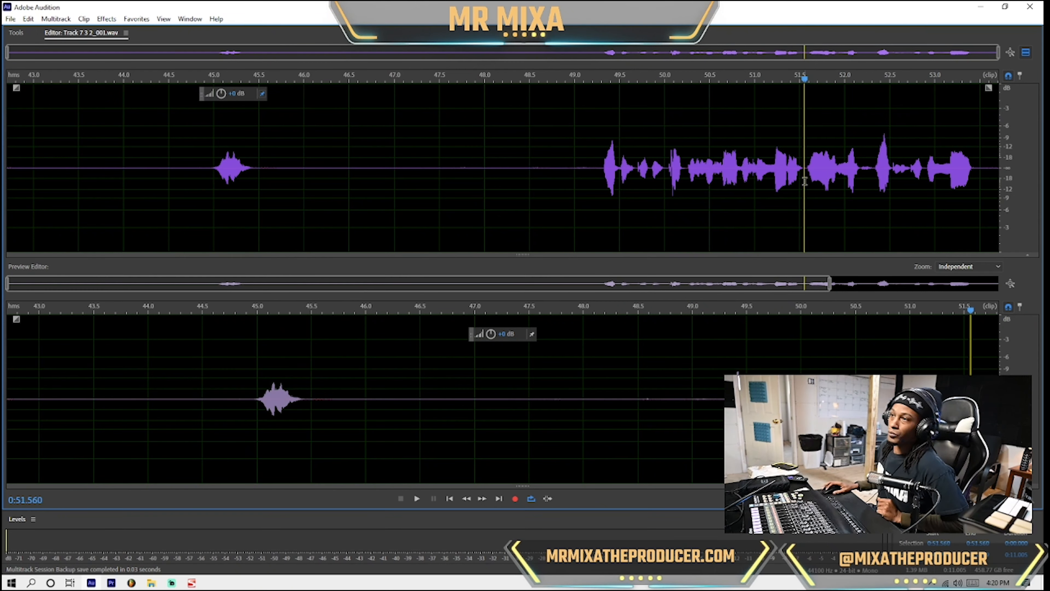
Select the entire waveform and open the Dynamics effect, placing its window clear of the vocal peaks
key(ctrl+a)
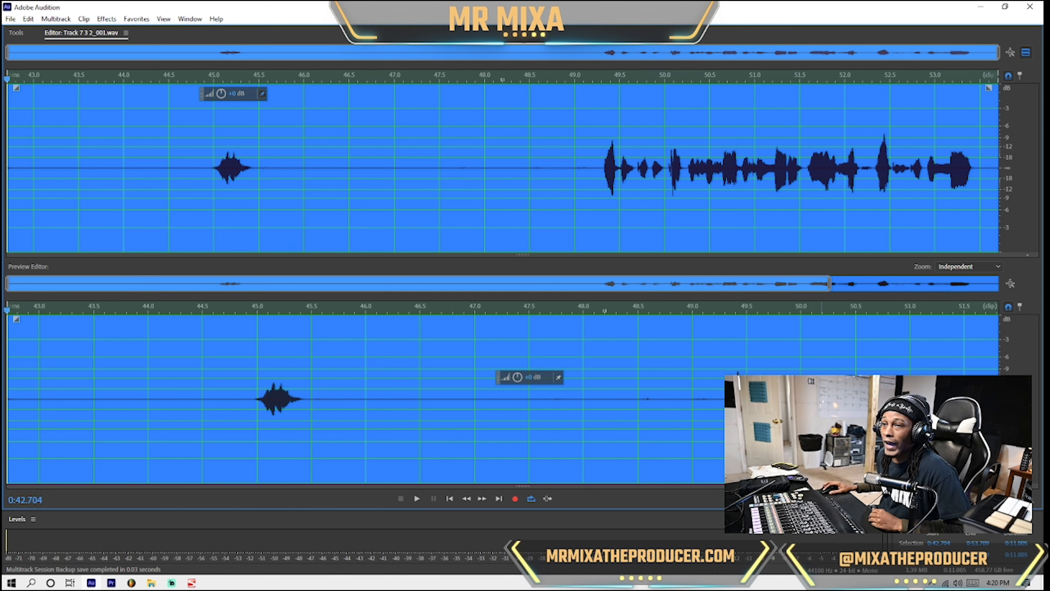
click(107, 19)
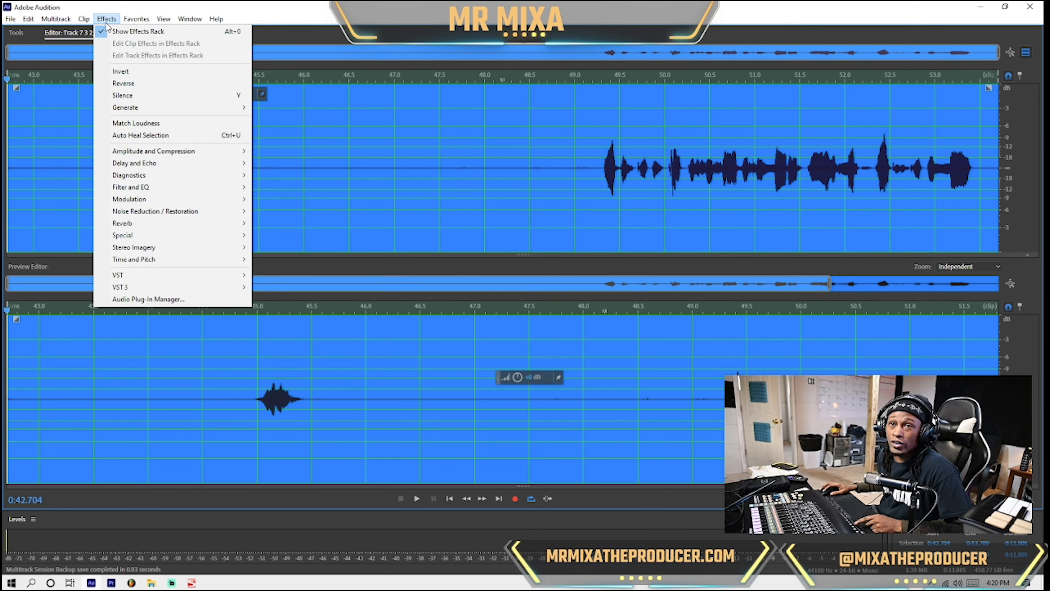
mouse_move(195, 152)
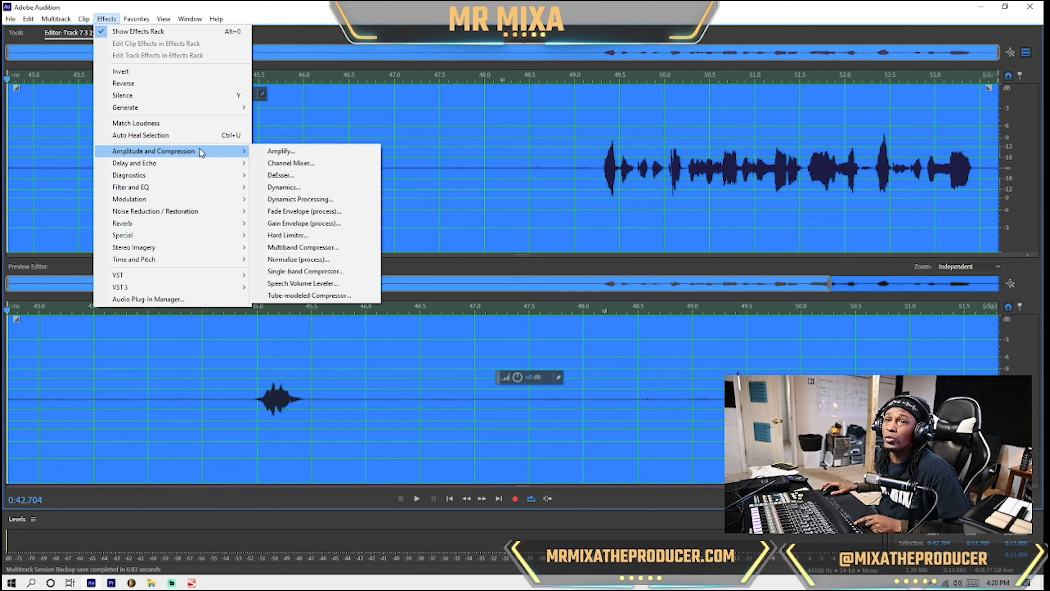
click(324, 188)
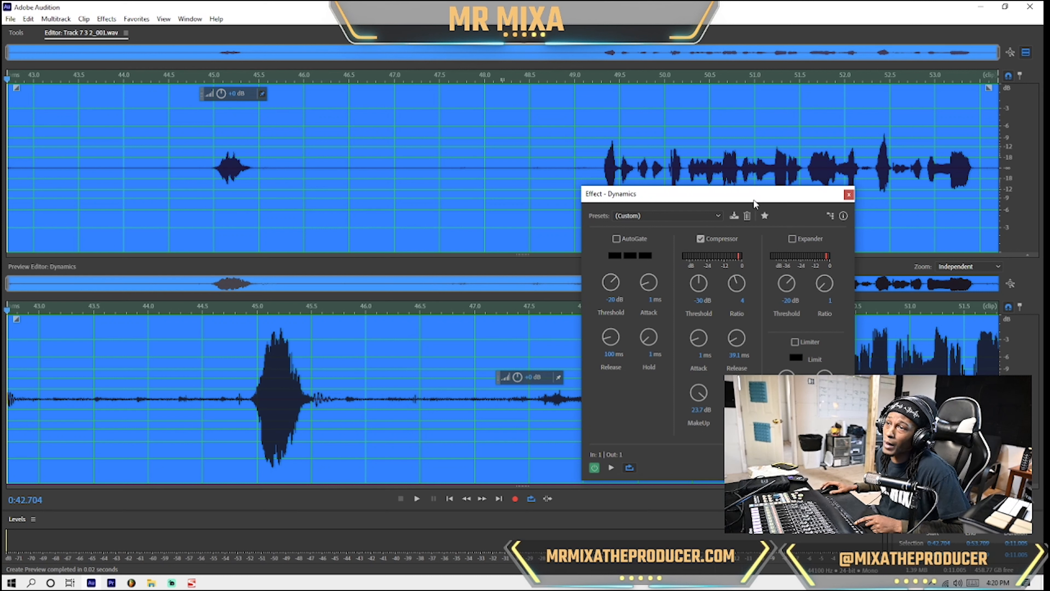
drag(753, 203, 455, 121)
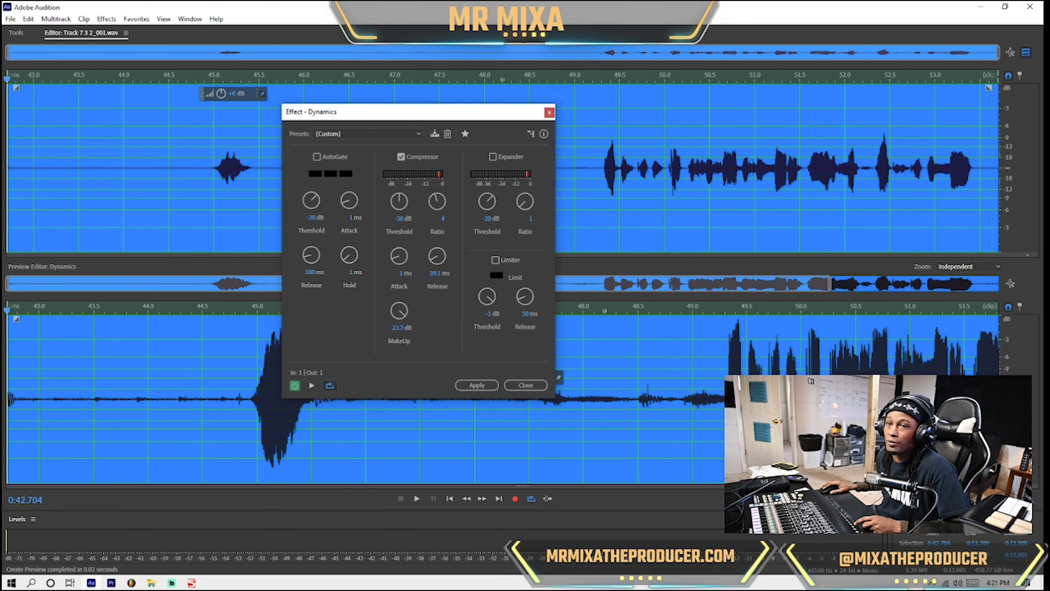
Reset Dynamics to the (Default) preset and hide the preview editor to enlarge the waveform
click(854, 409)
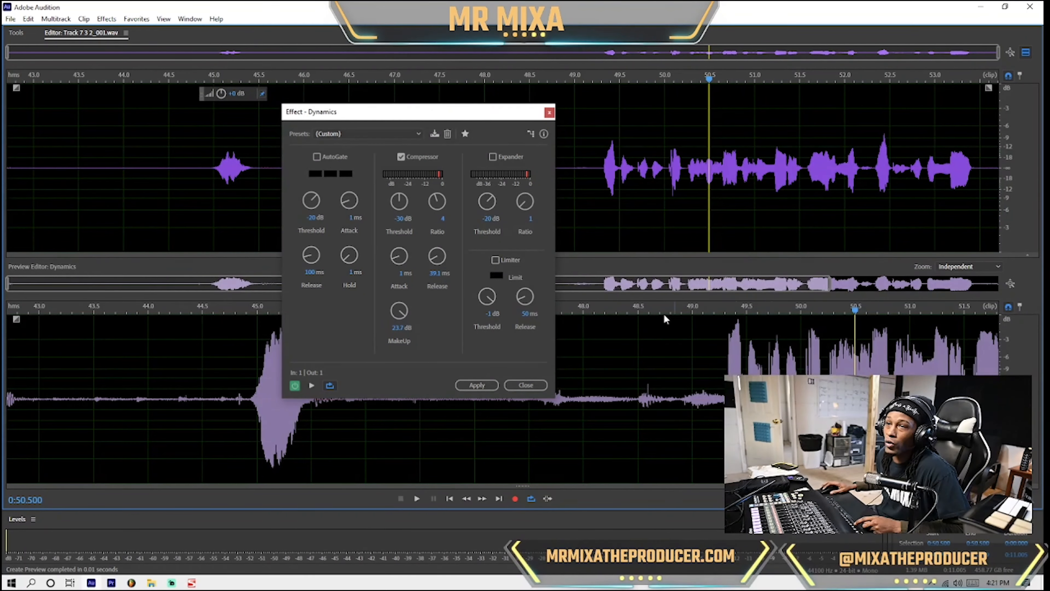
click(403, 134)
click(387, 144)
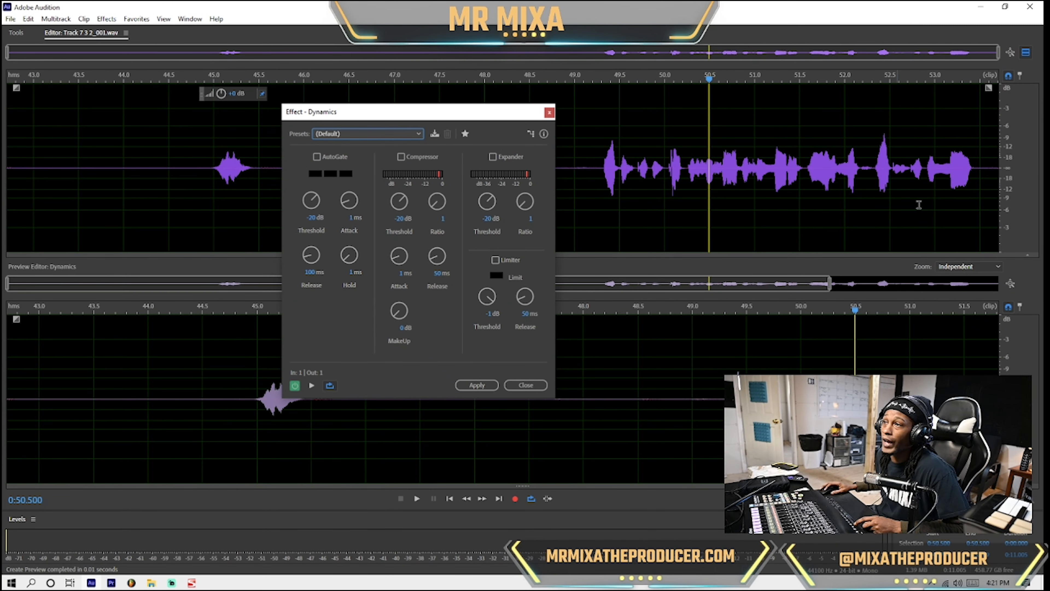
click(1025, 52)
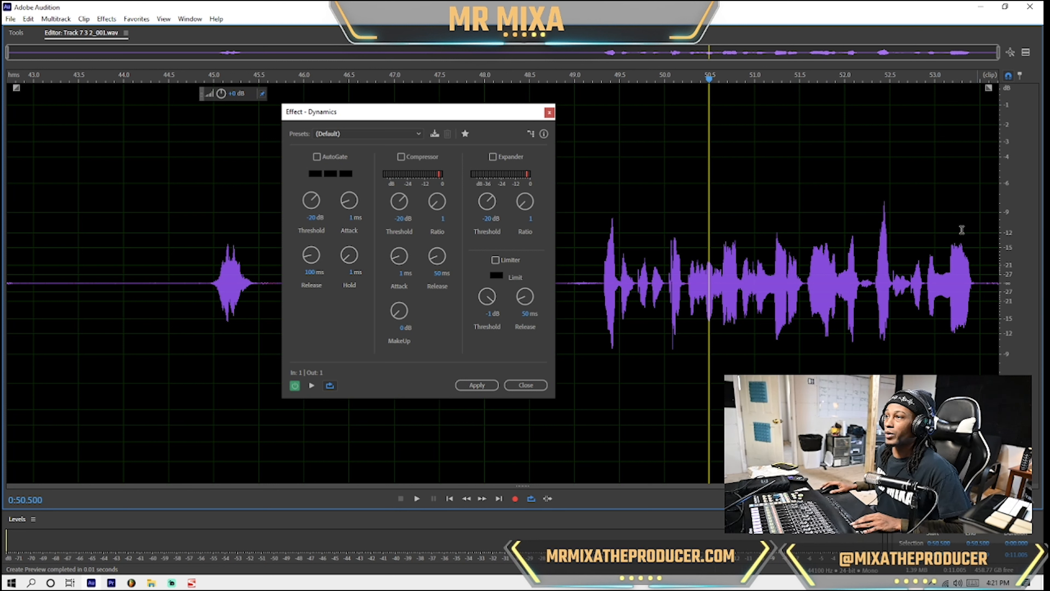
Enable the Compressor with a threshold of -22.5 dB and bring back the preview editor
click(178, 580)
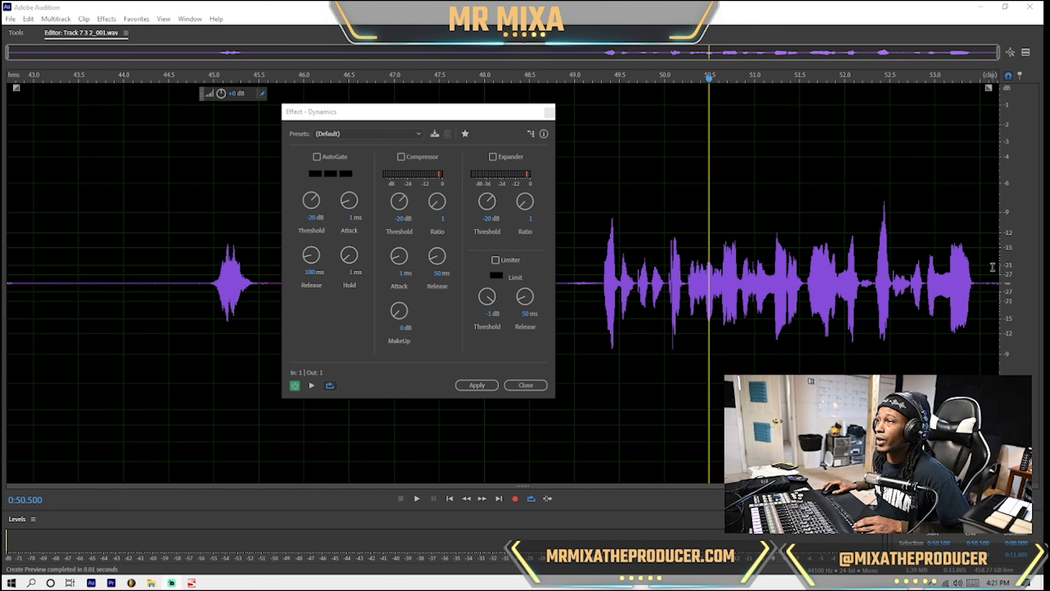
click(399, 219)
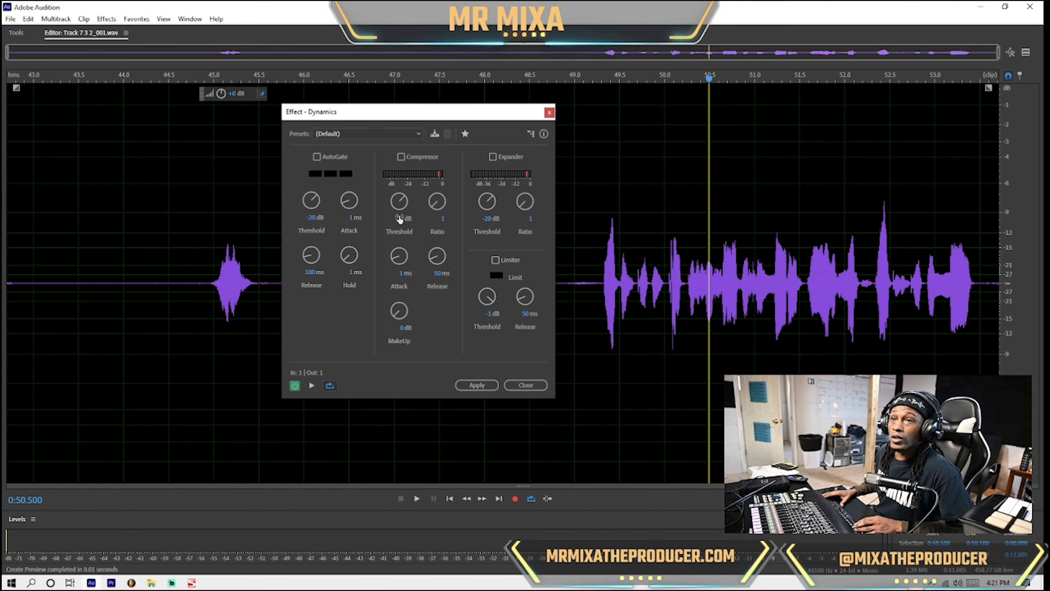
click(396, 218)
text(-24.2)
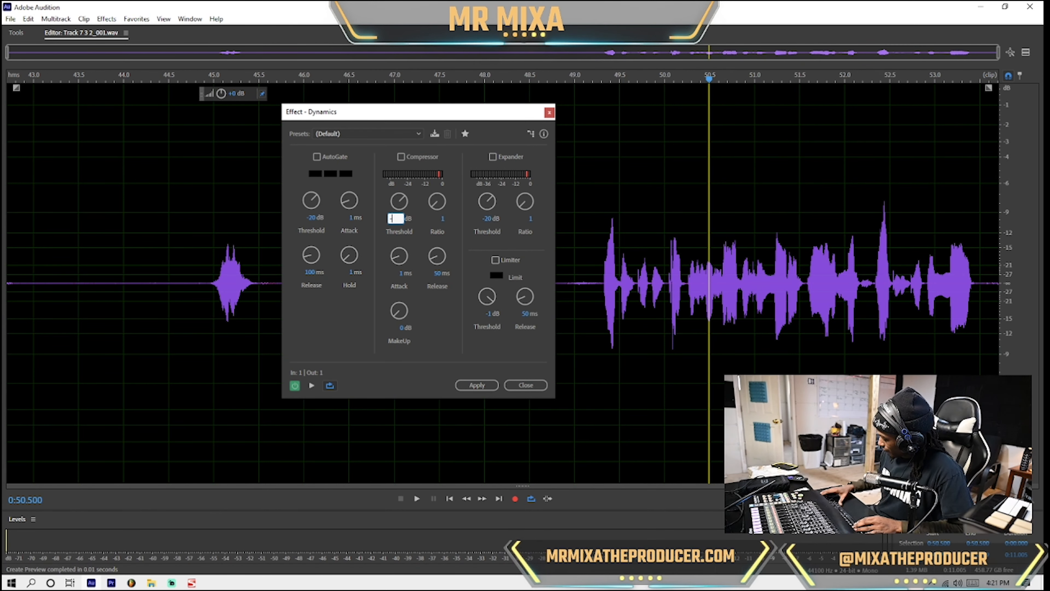
key(Return)
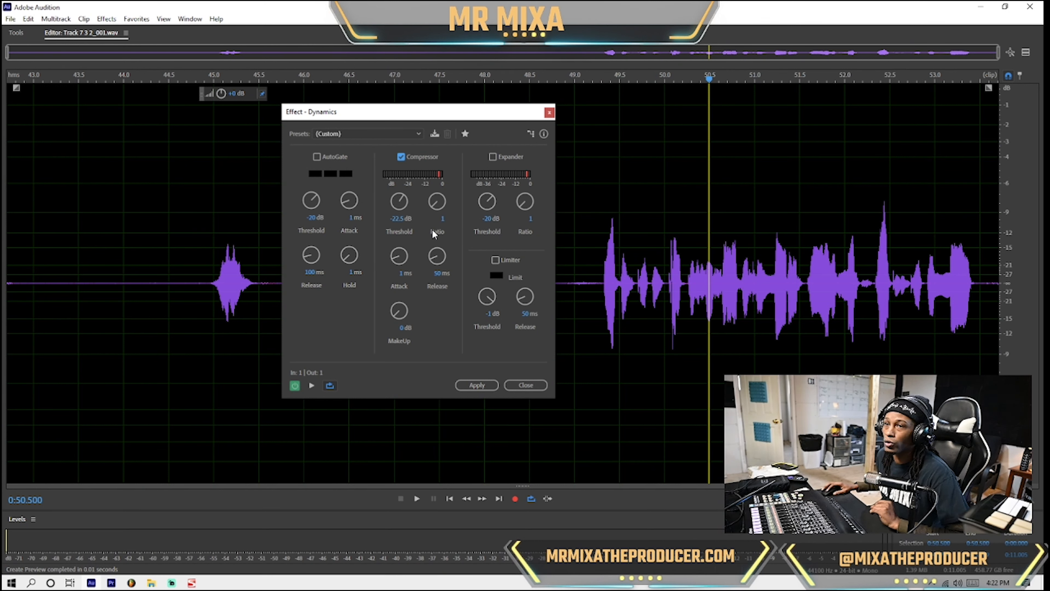
click(1026, 53)
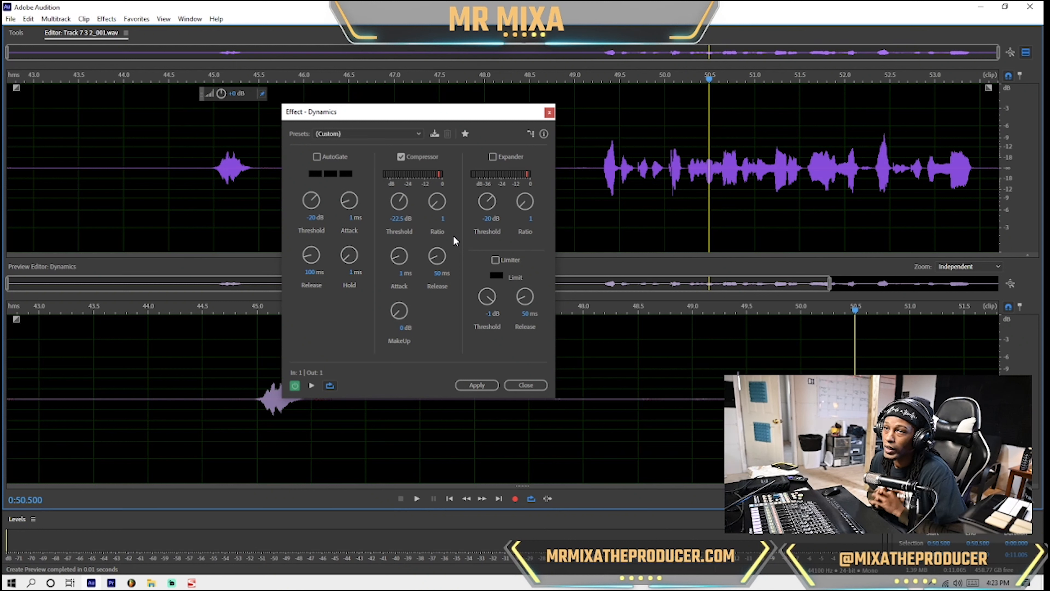
Try raising the whole vocal waveform's volume and undo the gain change
click(441, 219)
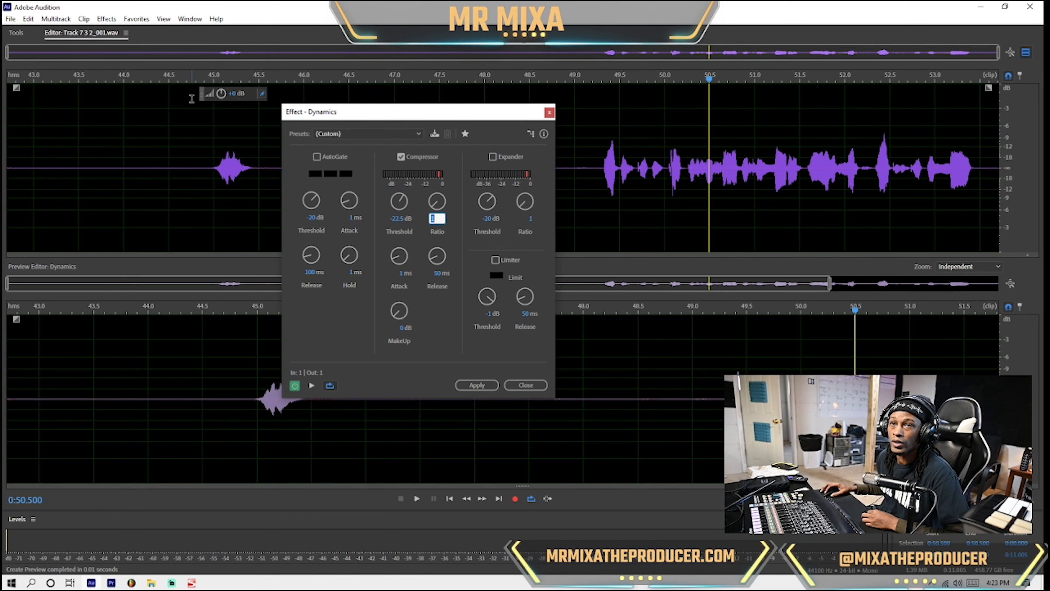
drag(221, 94, 246, 84)
key(ctrl+a)
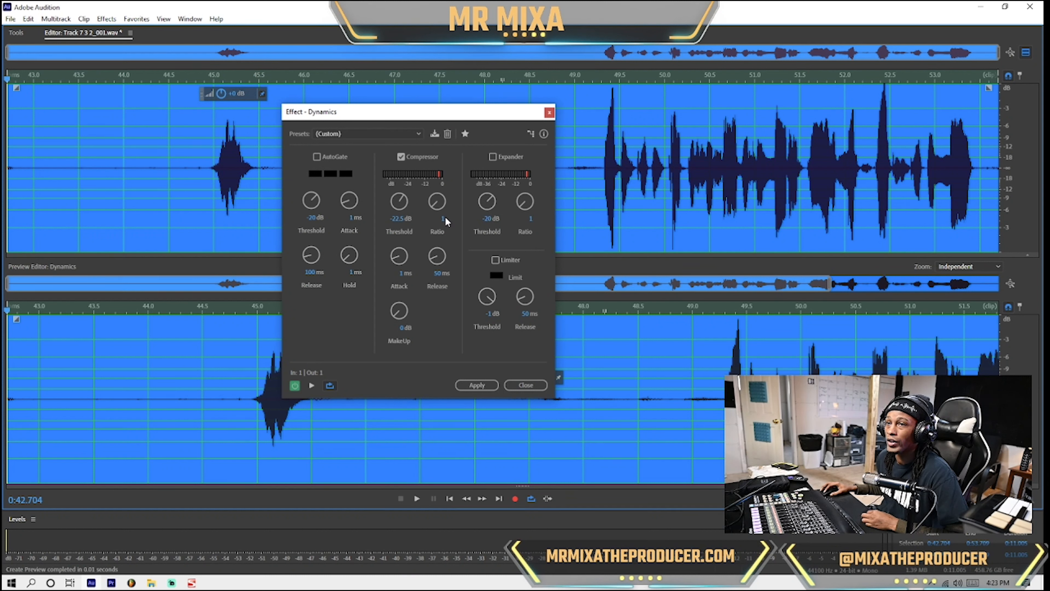
key(ctrl+z)
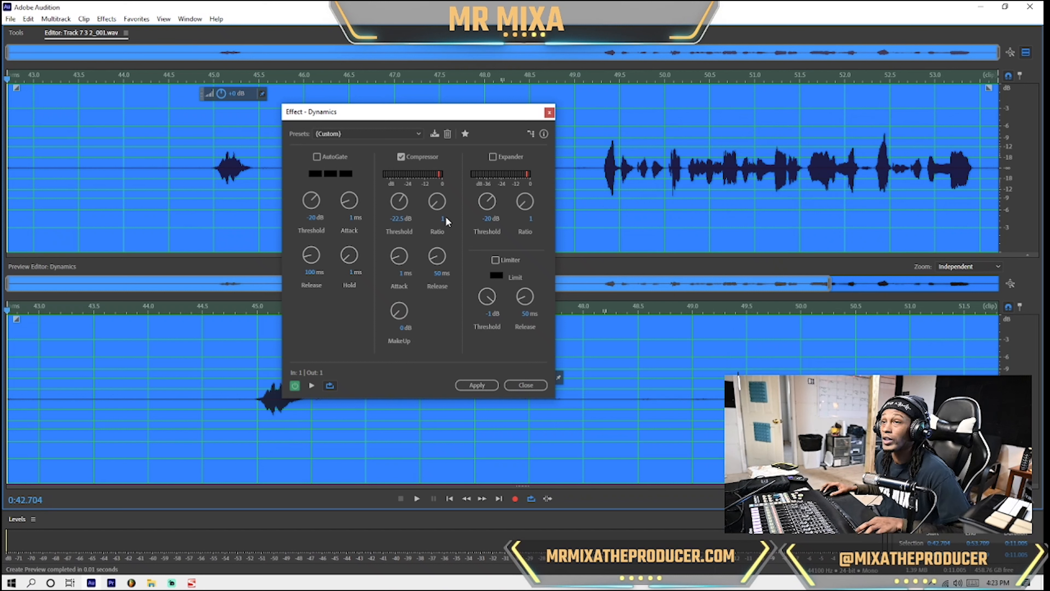
Set the compressor's ratio to 4 and its attack to 2 ms
click(446, 217)
text(4)
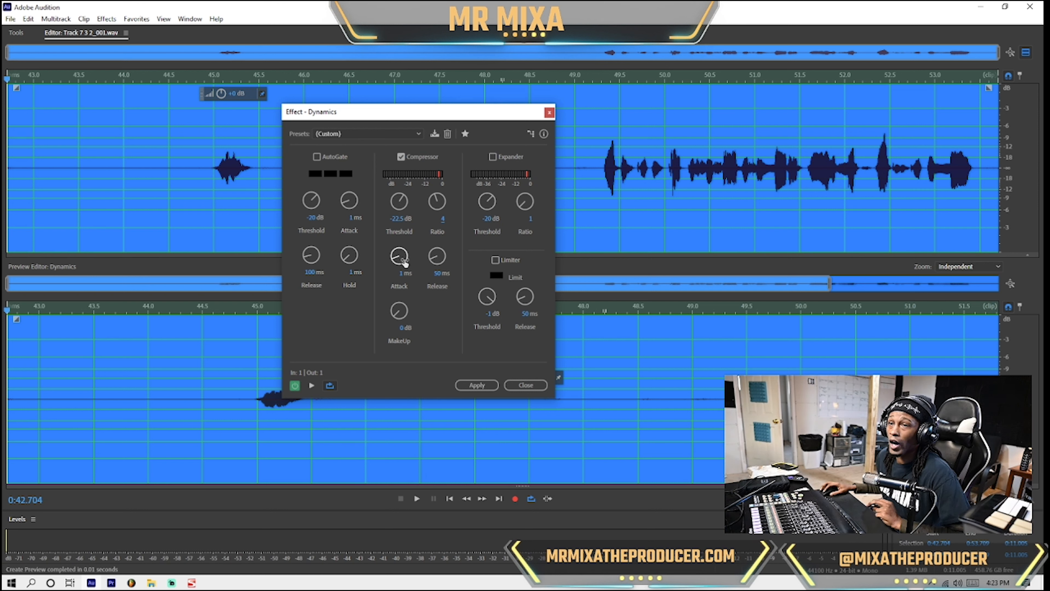
drag(400, 257, 398, 256)
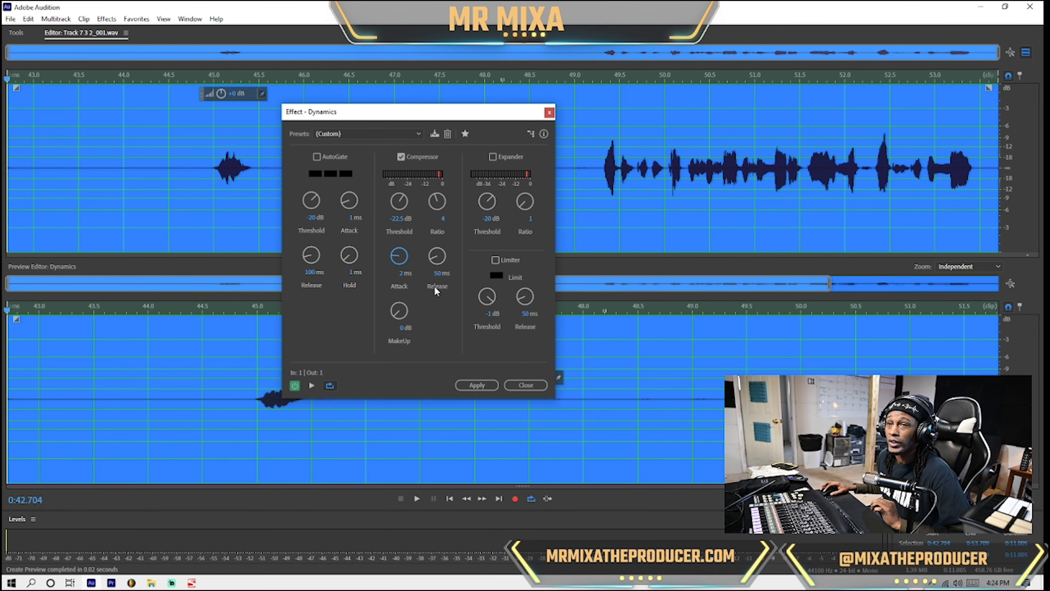
Place the playhead just before the vocal phrase at about 0:49.284 and audition it with the compressor's attack at 1.7 ms
click(600, 173)
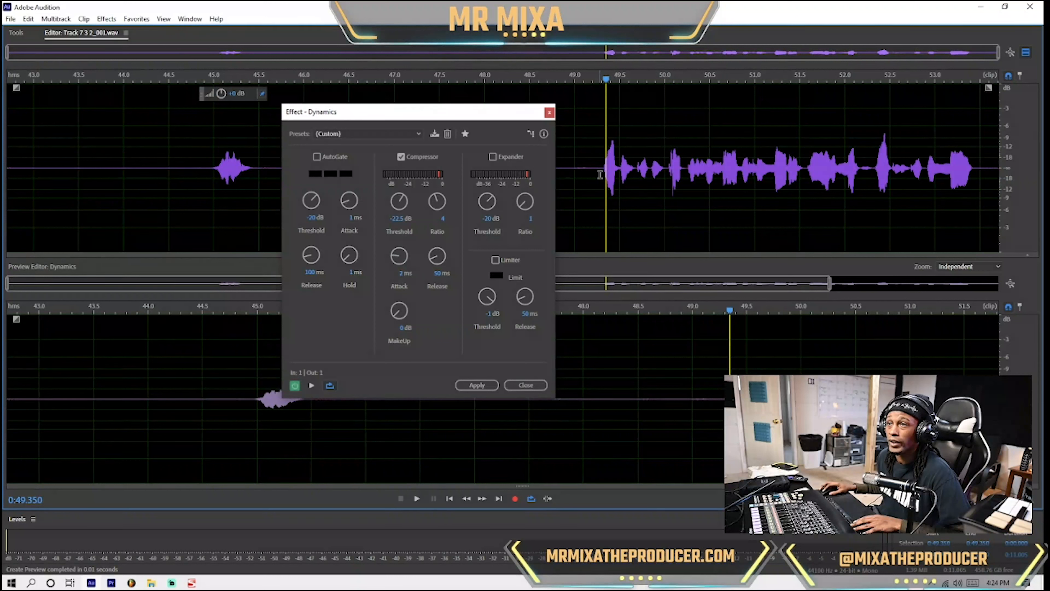
drag(399, 256, 397, 264)
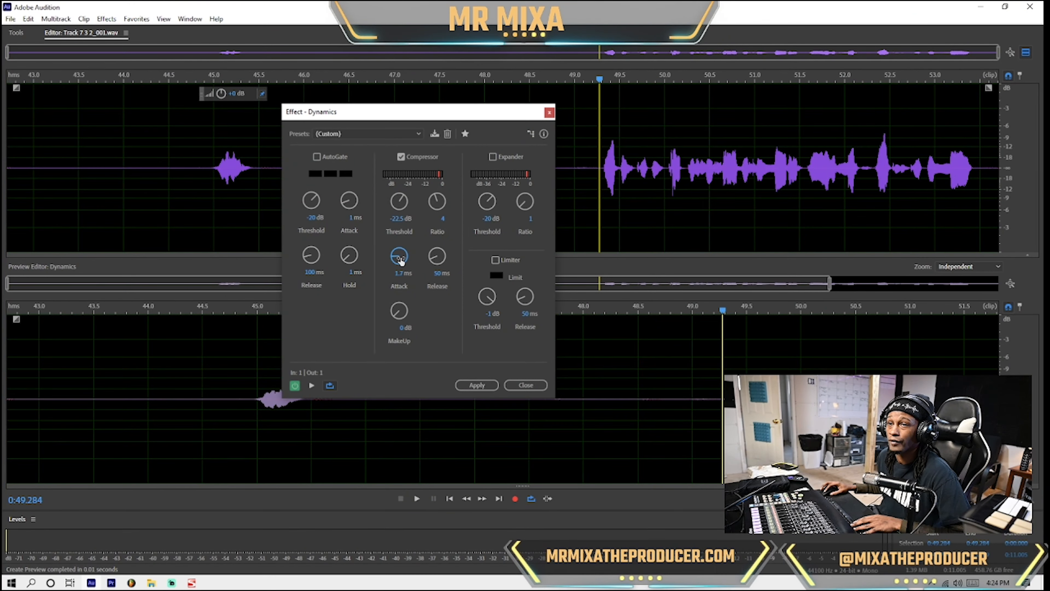
key(space)
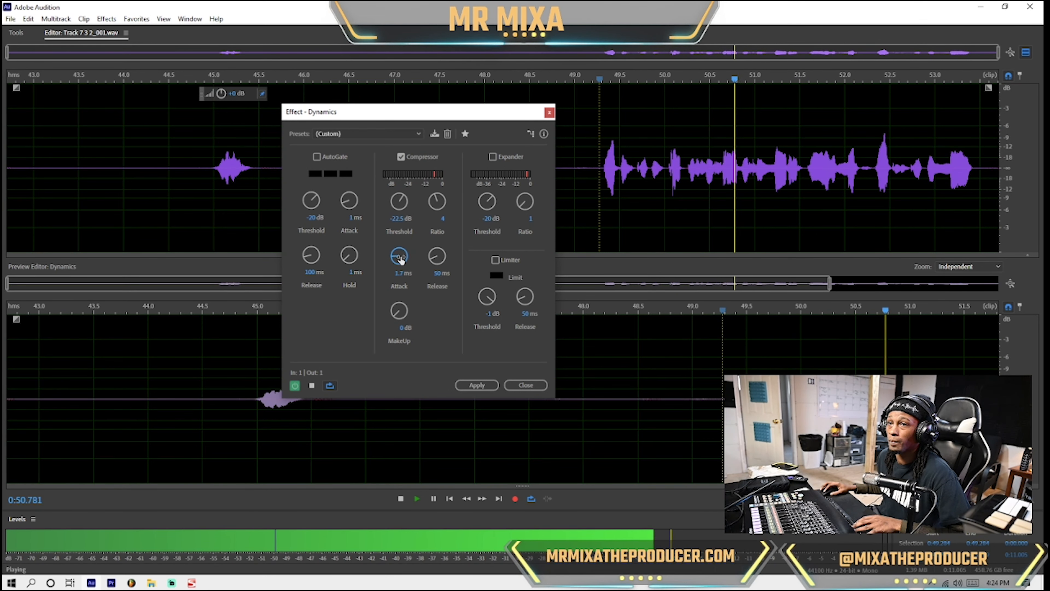
key(space)
Raise the compressor's attack to 3.3 ms, auditioning the vocal phrase along the way
drag(400, 258, 398, 253)
key(space)
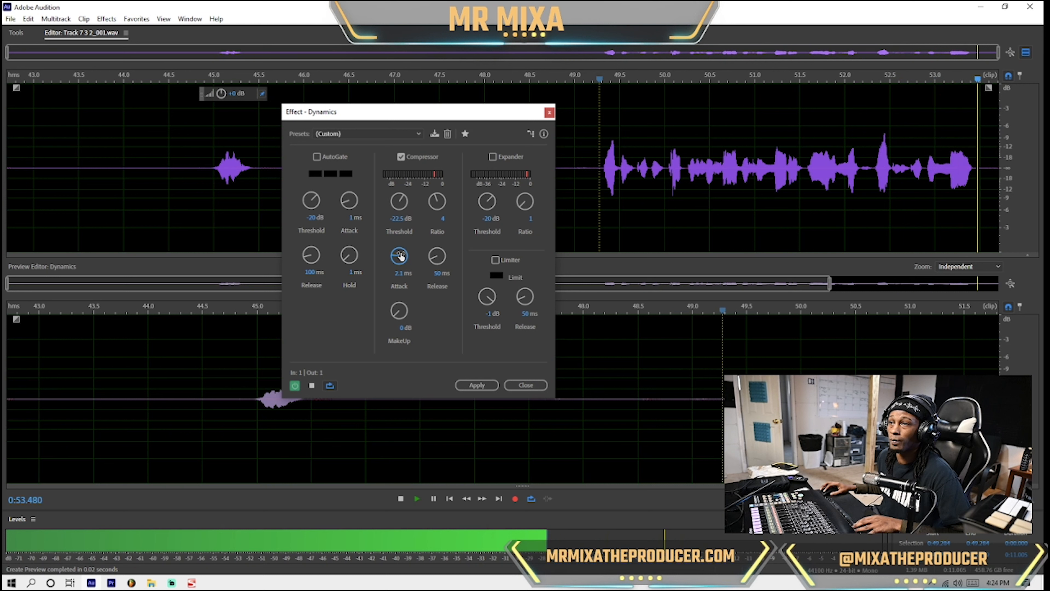
drag(400, 256, 400, 244)
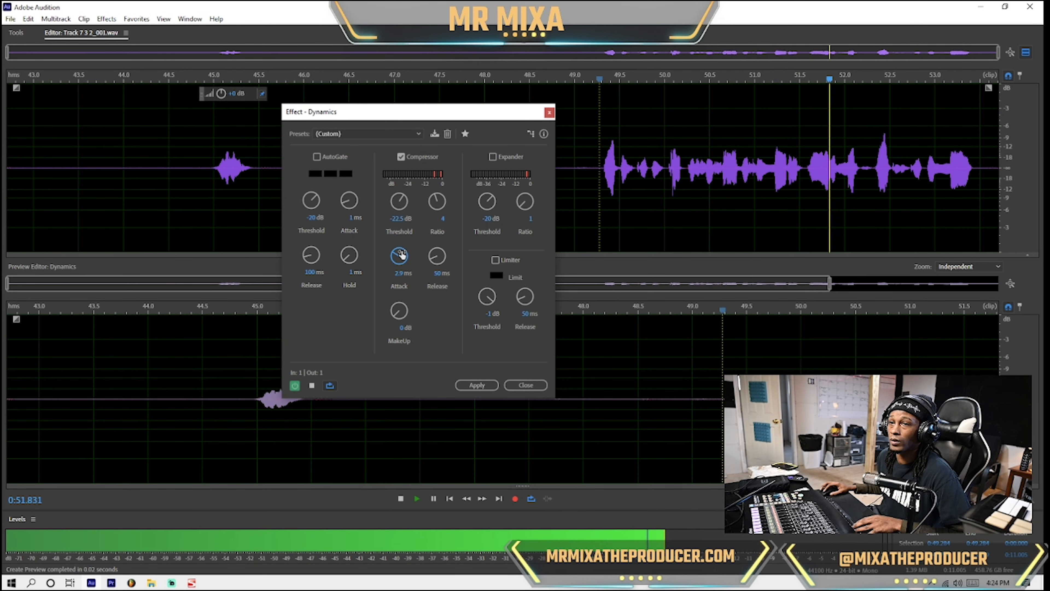
key(space)
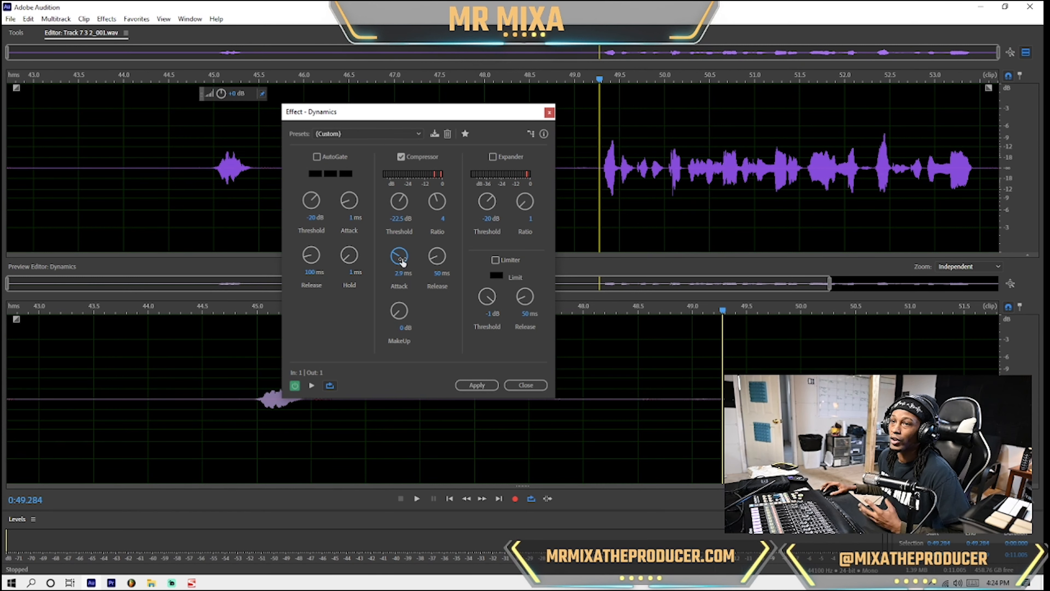
drag(401, 261, 400, 253)
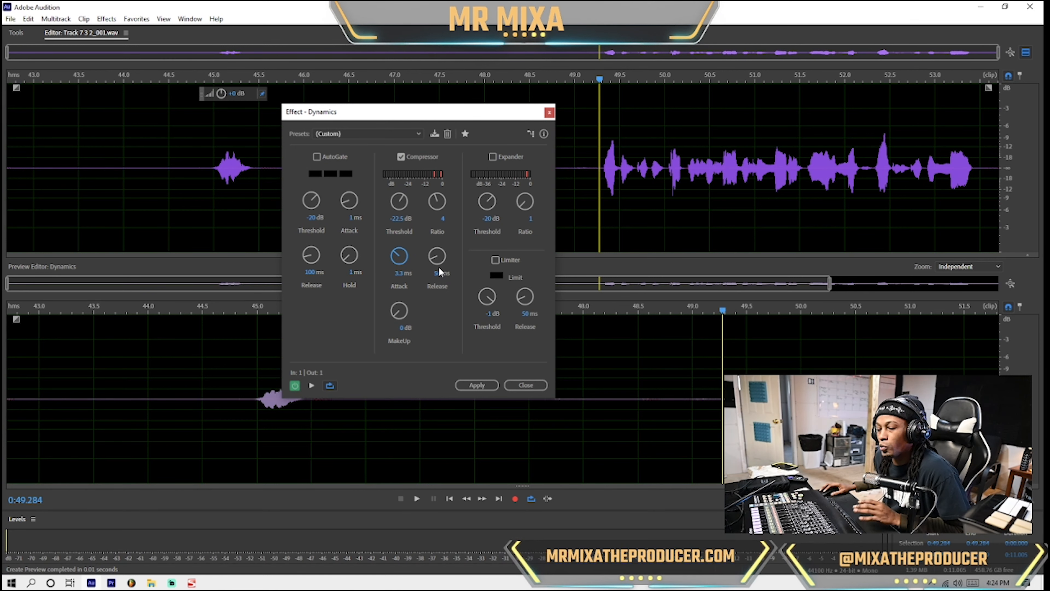
Set the compressor's release to 108.1 ms and audition the vocal phrase
drag(440, 269, 439, 240)
key(space)
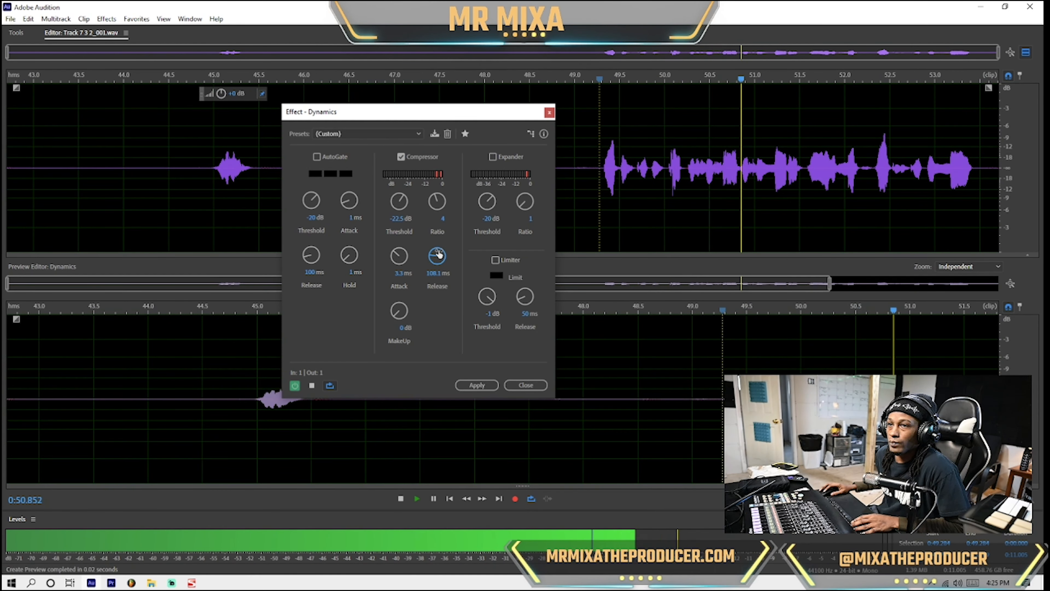
key(space)
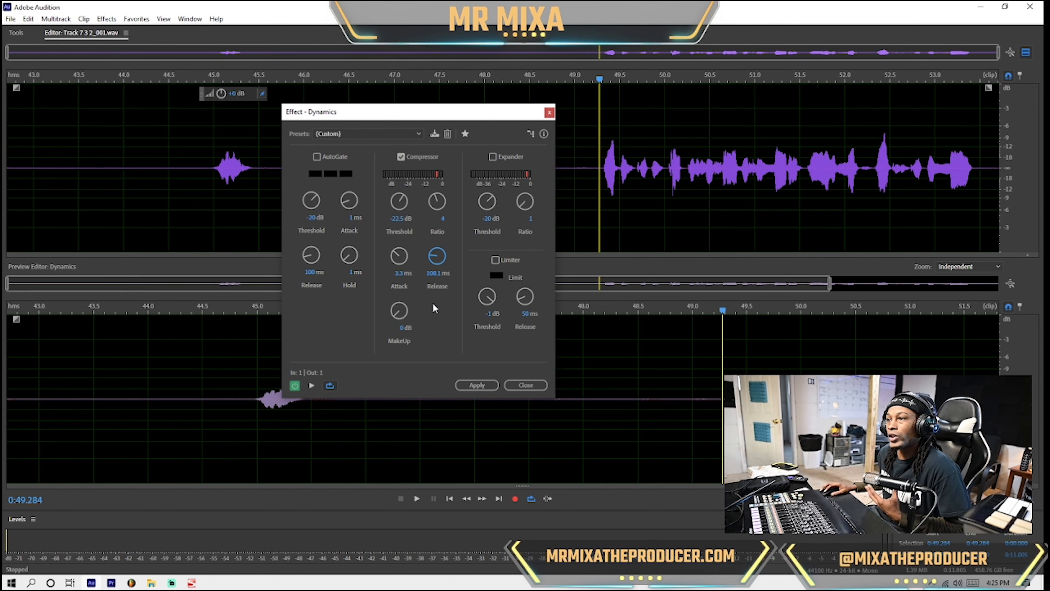
key(space)
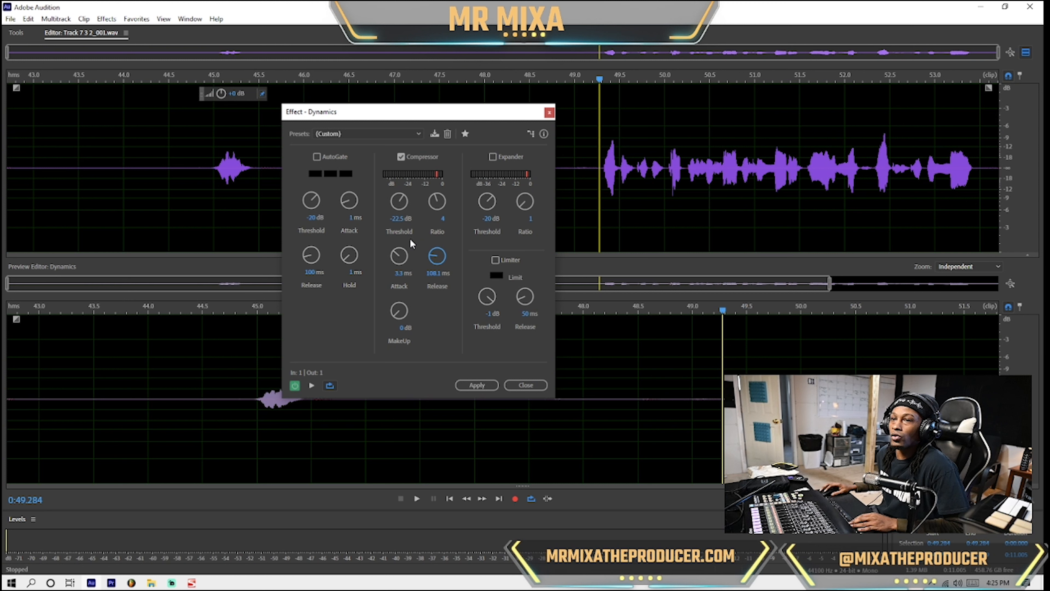
Audition the vocal phrase and raise the compressor's makeup gain to 10.6 dB
key(space)
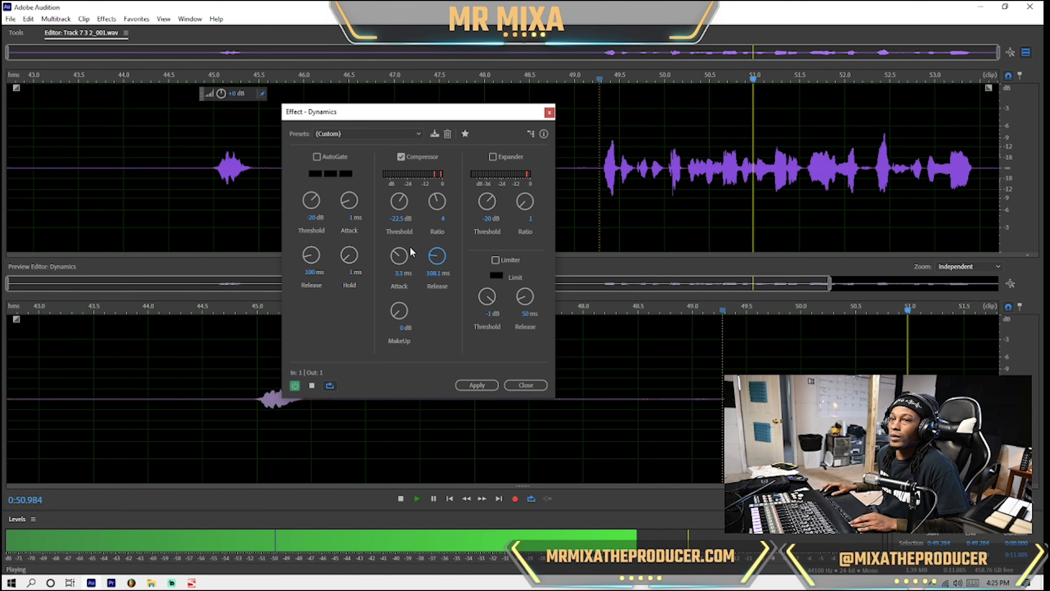
key(space)
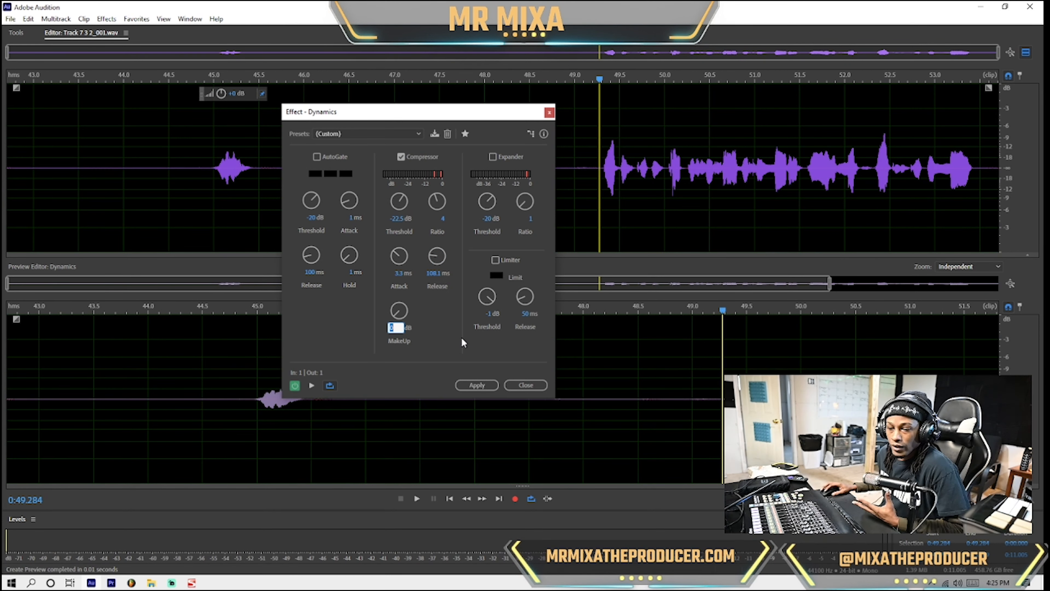
click(398, 313)
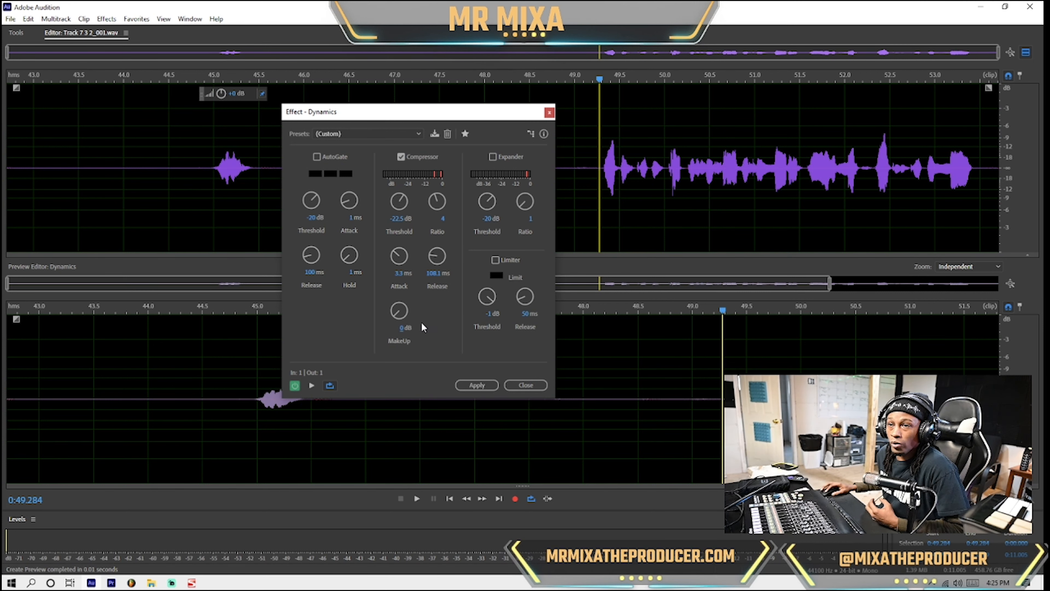
drag(398, 313, 399, 302)
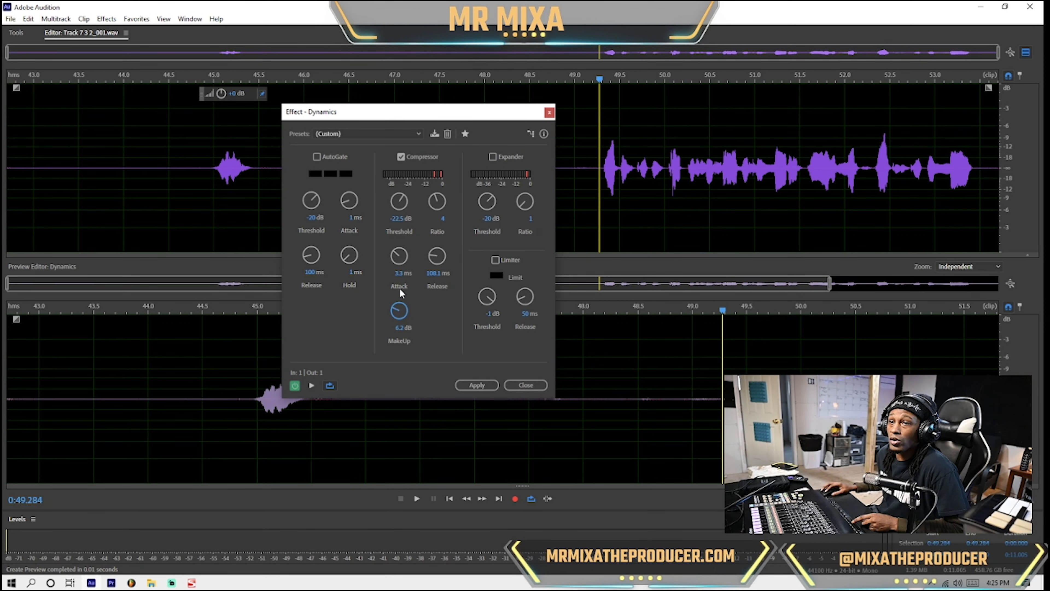
drag(400, 270, 400, 266)
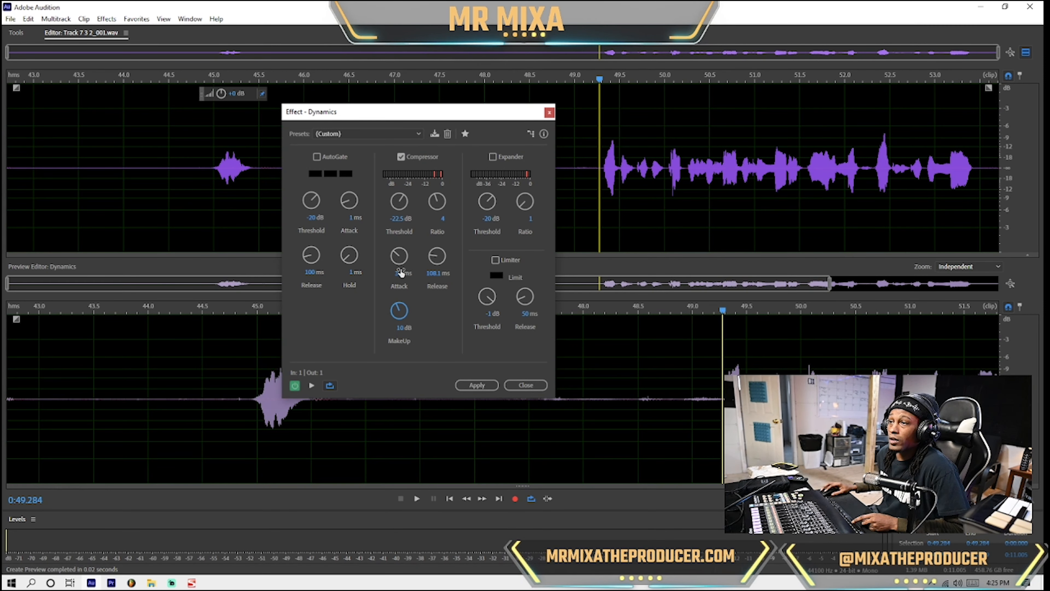
drag(399, 310, 400, 309)
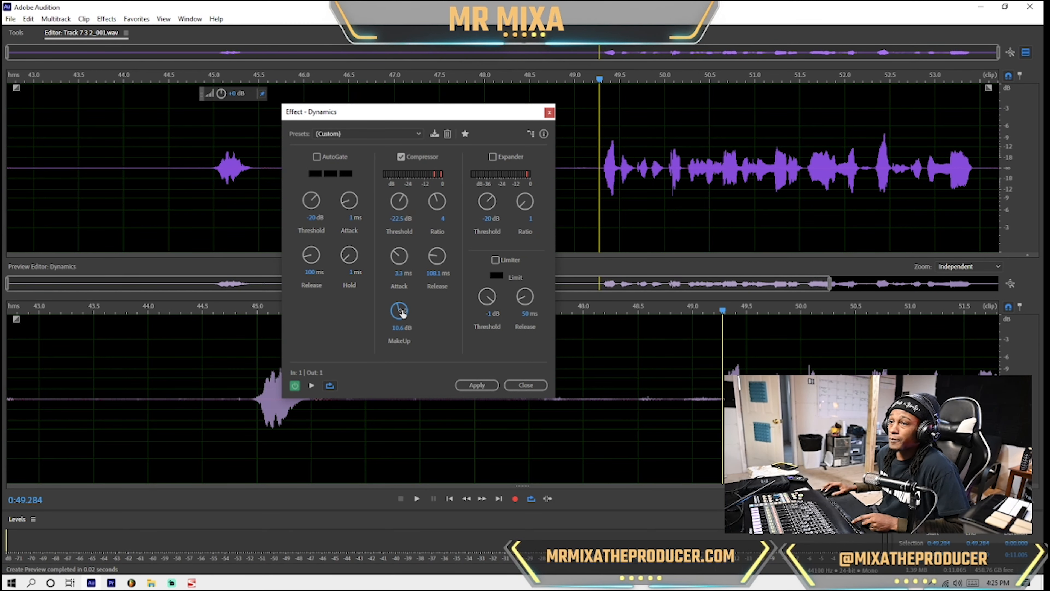
Apply the Dynamics effect to the vocal clip and clear the waveform selection
drag(417, 116, 782, 114)
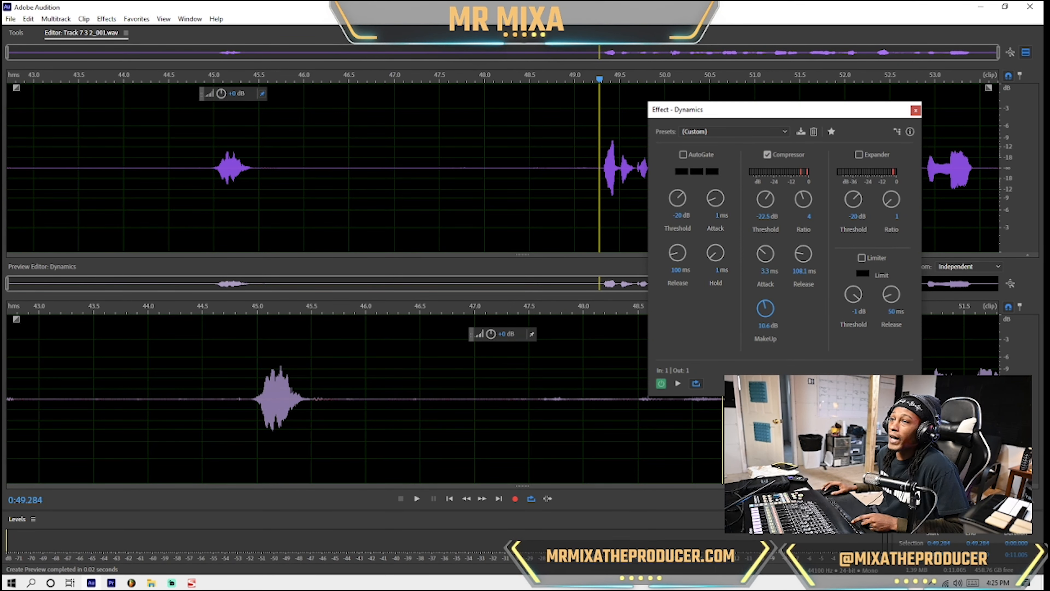
click(856, 383)
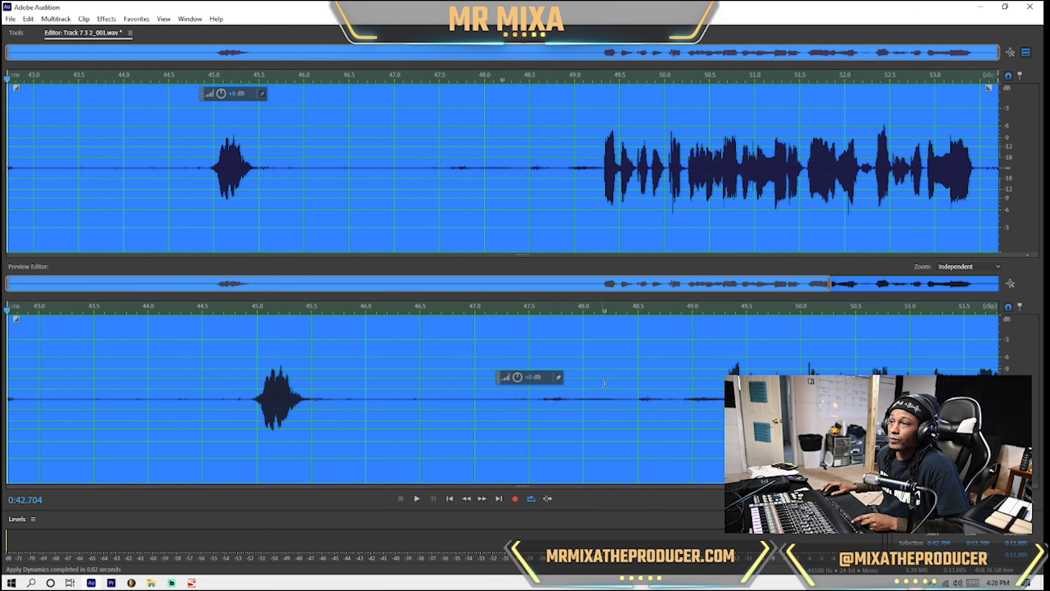
click(608, 166)
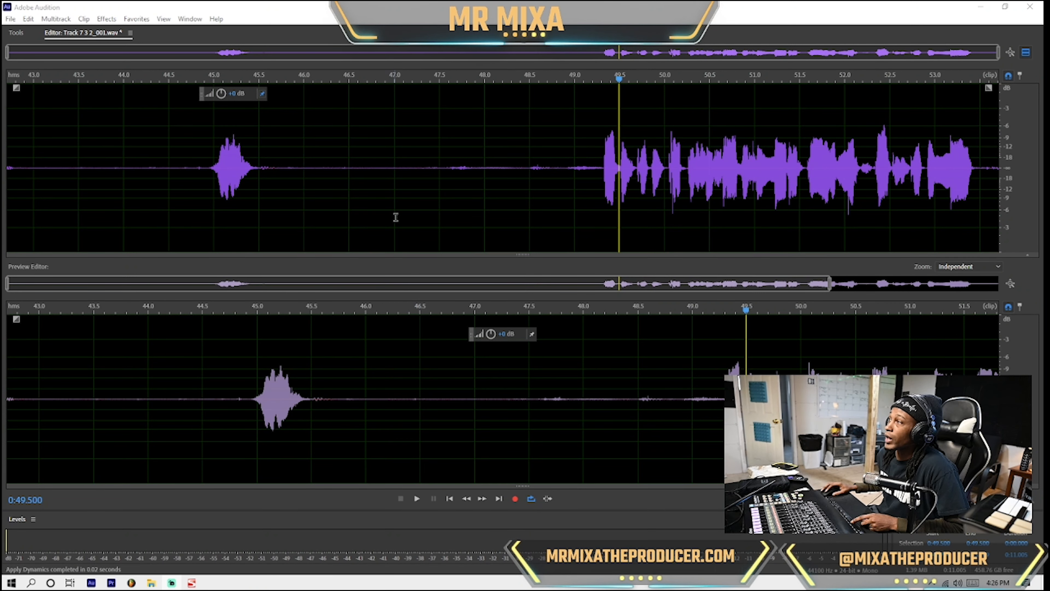
click(754, 400)
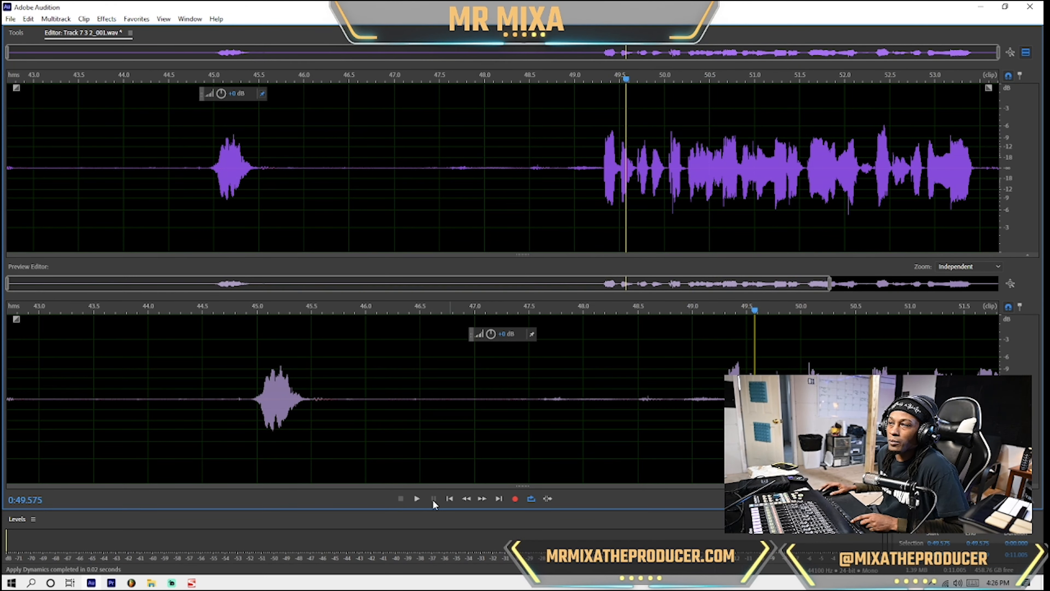
click(173, 581)
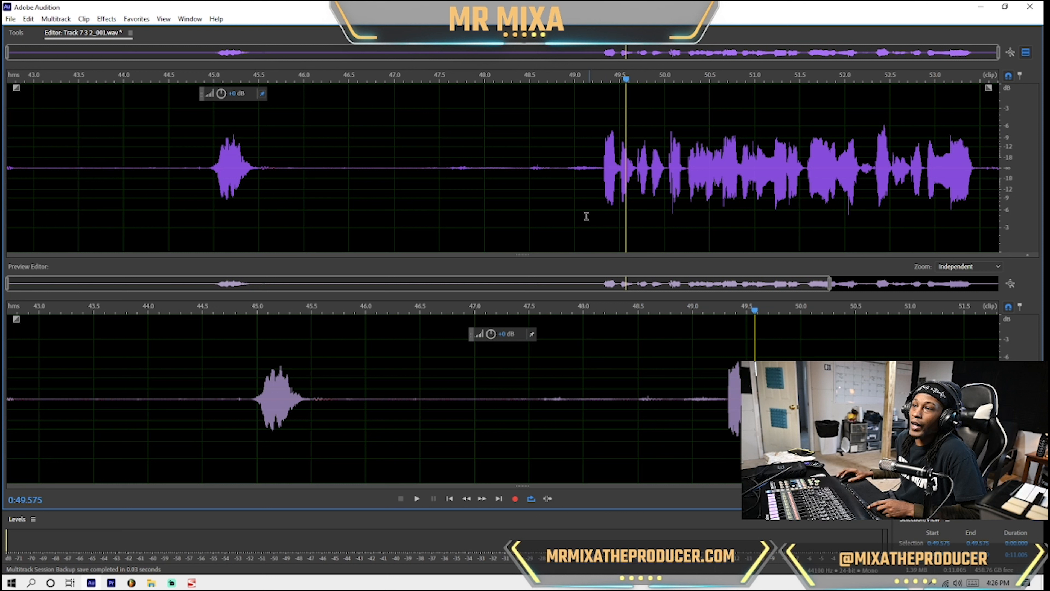
Capture a noise print from the quiet stretch of the clip between about 0:46.1 and 0:47.2
click(403, 147)
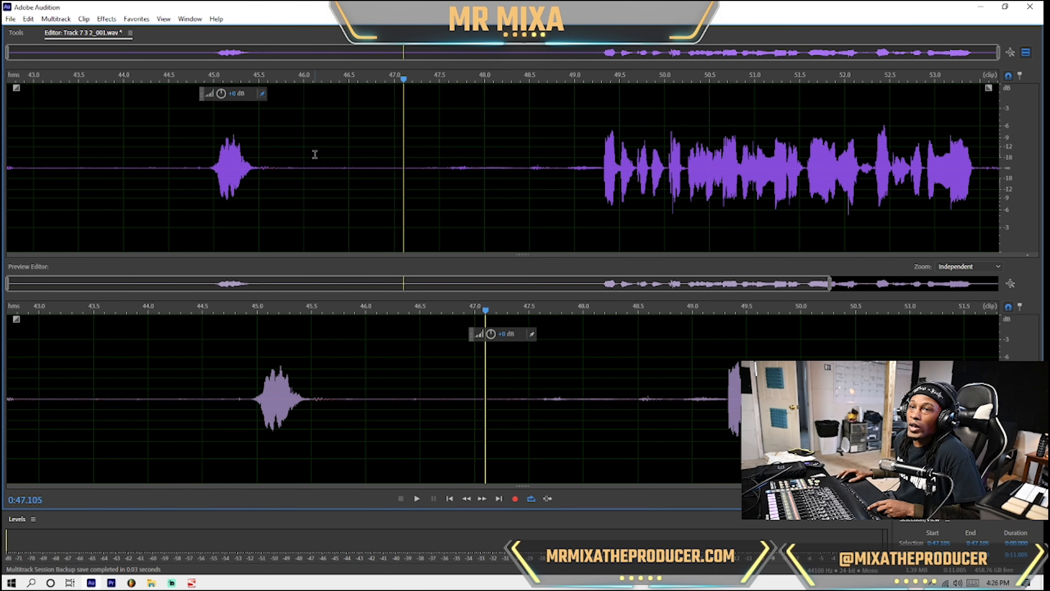
drag(314, 154, 410, 155)
key(space)
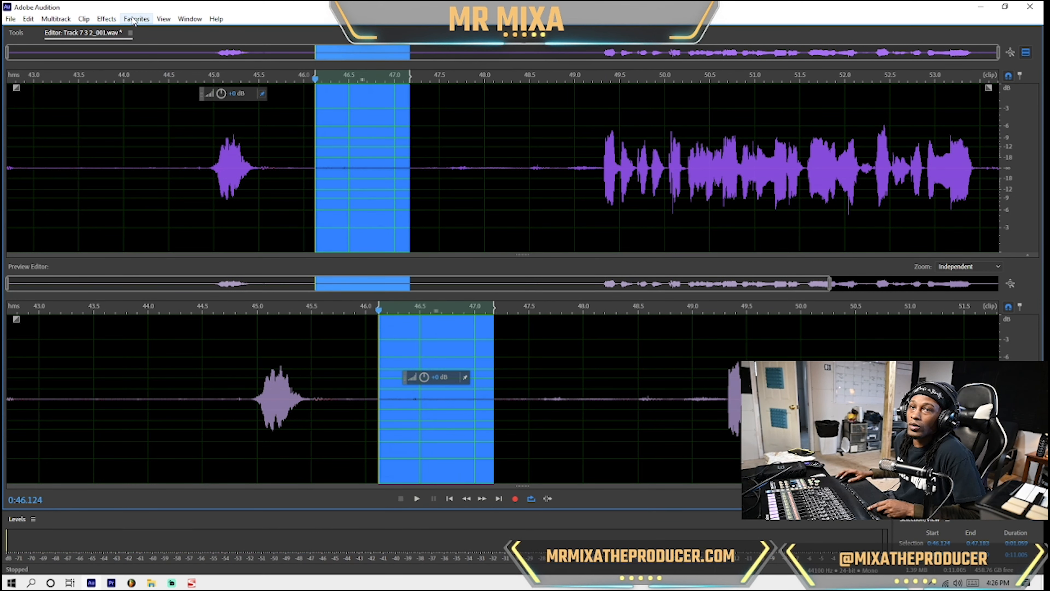
click(107, 18)
mouse_move(223, 211)
click(287, 212)
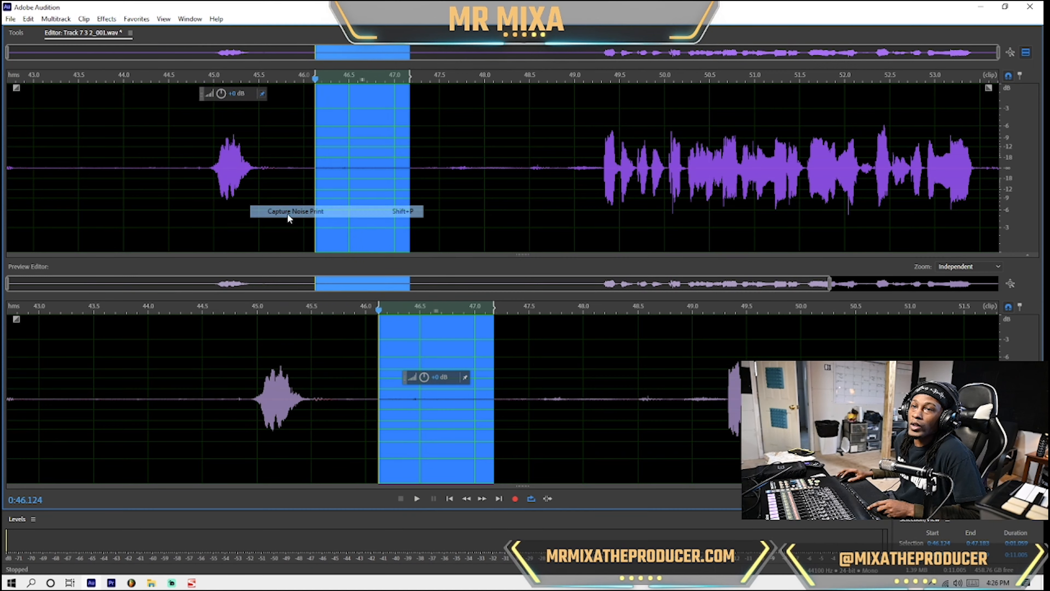
Apply Noise Reduction to the entire clip using the captured noise print
key(ctrl+a)
key(ctrl+shift+p)
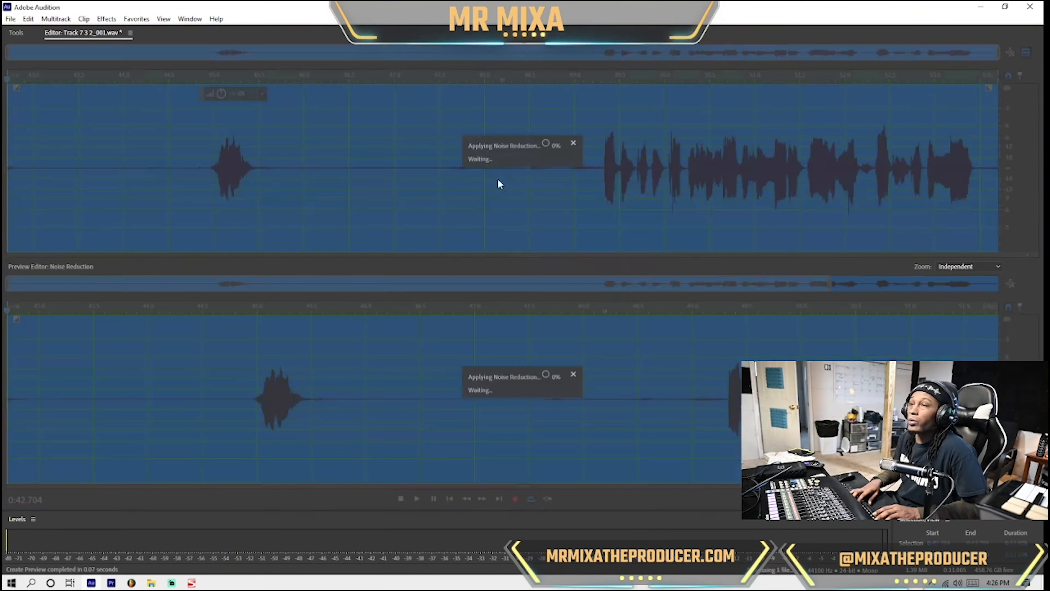
click(514, 178)
Silence the gap between the first sound and the vocal phrase, from about 0:45.7 to 0:49.3
click(602, 163)
drag(586, 162, 278, 165)
right_click(278, 166)
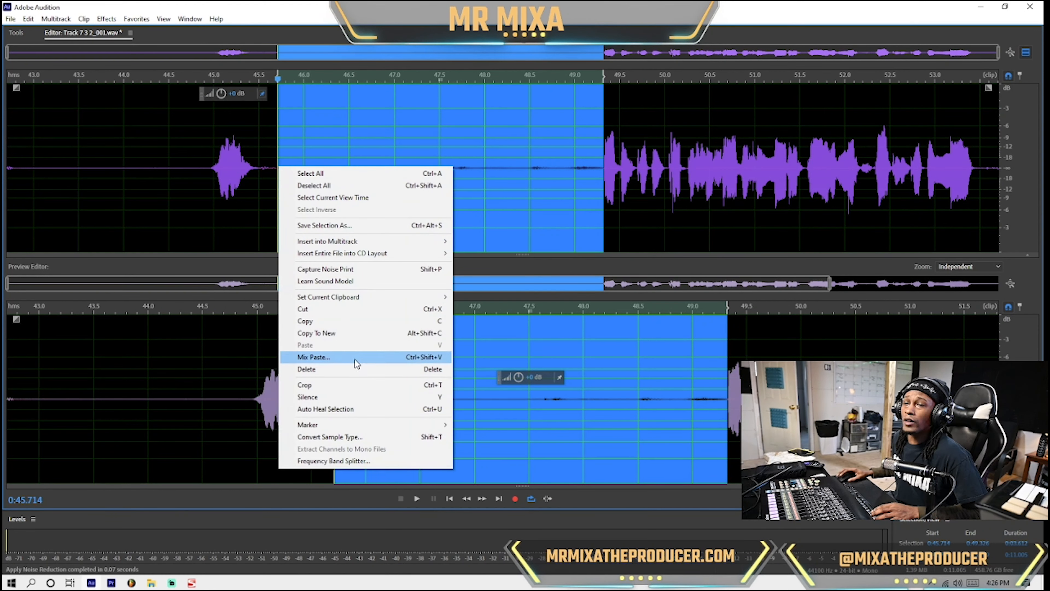
click(323, 396)
click(547, 190)
Audition the vocal phrase and silence the clip's tail from about 0:53.5 to its end
click(599, 155)
key(space)
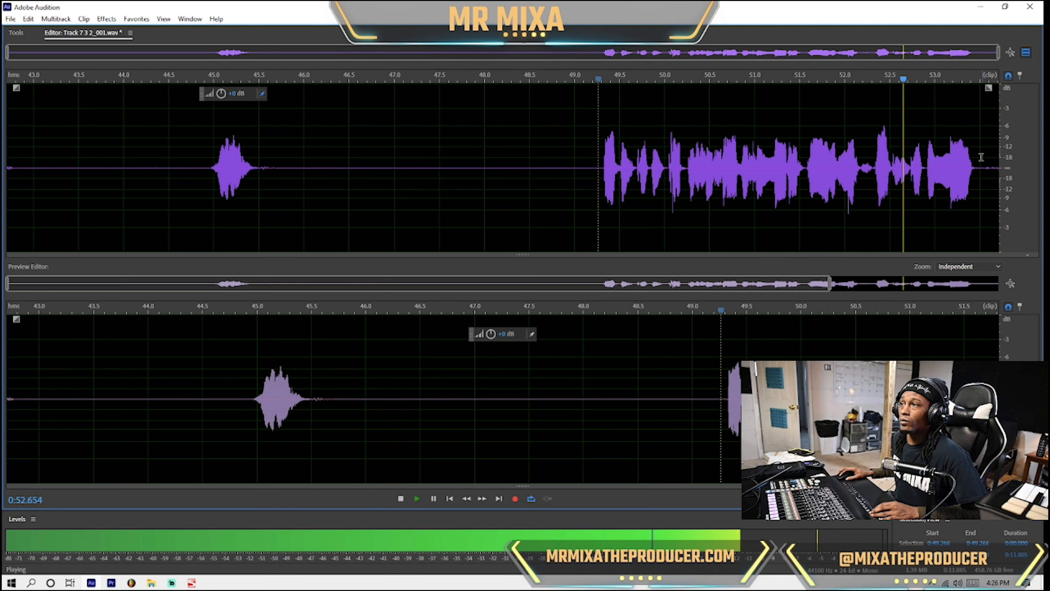
drag(975, 166, 998, 165)
right_click(834, 146)
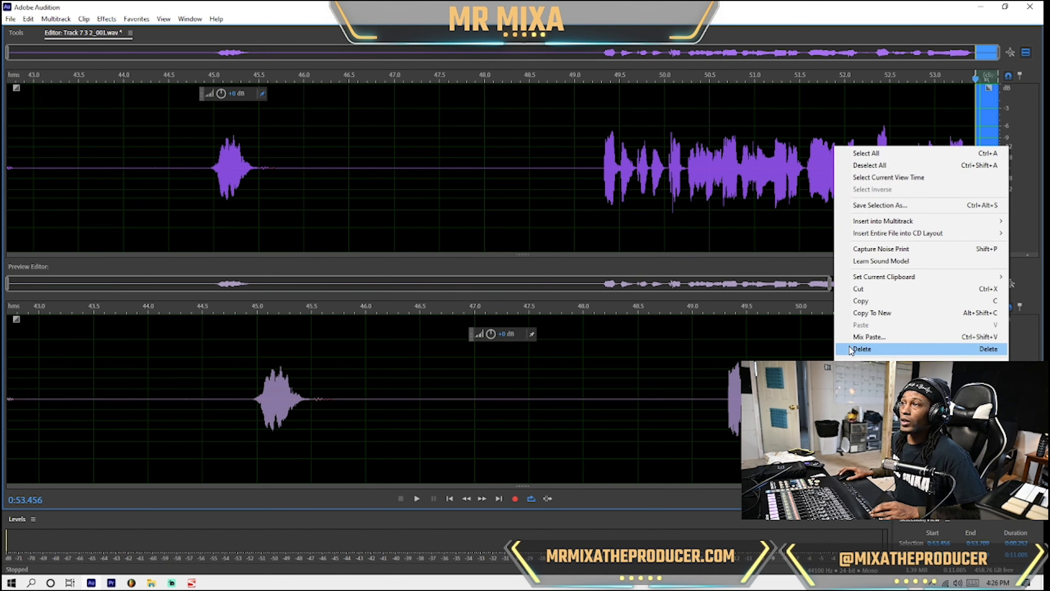
click(853, 374)
click(653, 179)
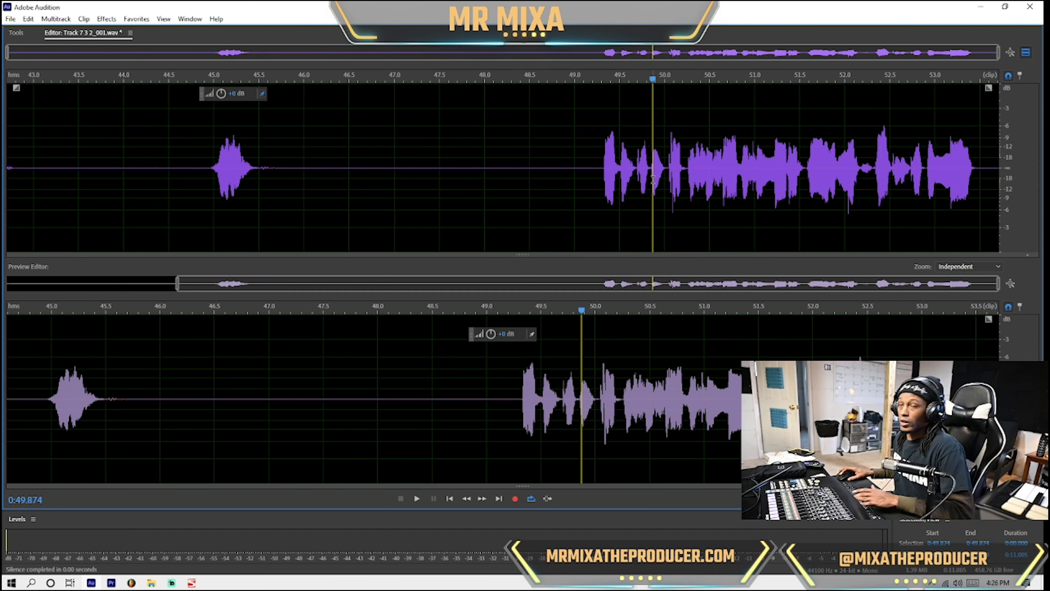
Return to the multitrack session and merge the two short clips after 0:54 on Track 7 3 2
key(0)
drag(498, 213, 380, 213)
right_click(382, 213)
click(419, 271)
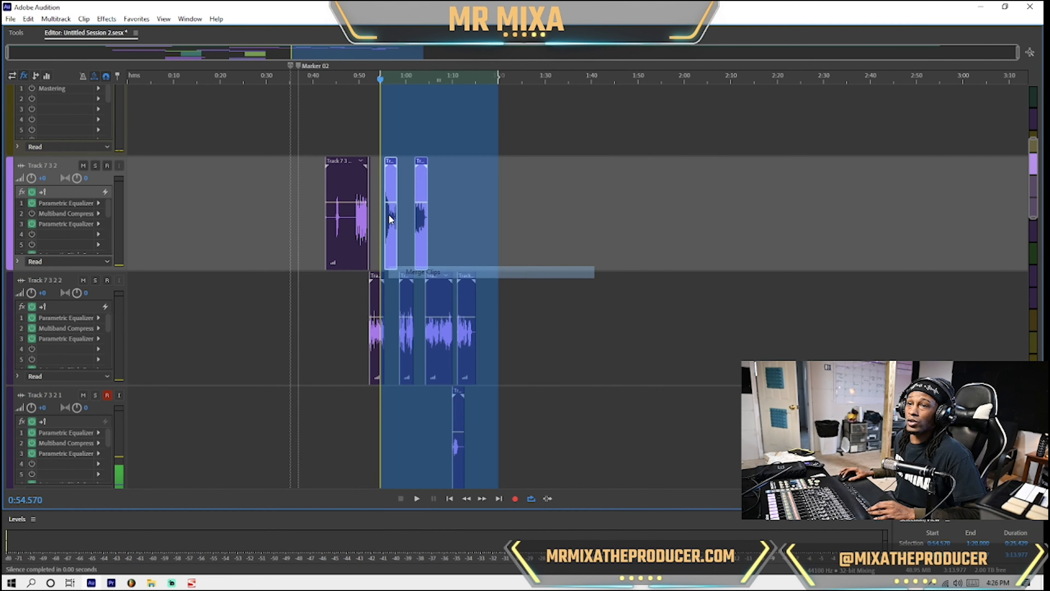
Open the merged Track 7 3 2 clip in the waveform editor with its full length selected
double_click(389, 179)
double_click(390, 179)
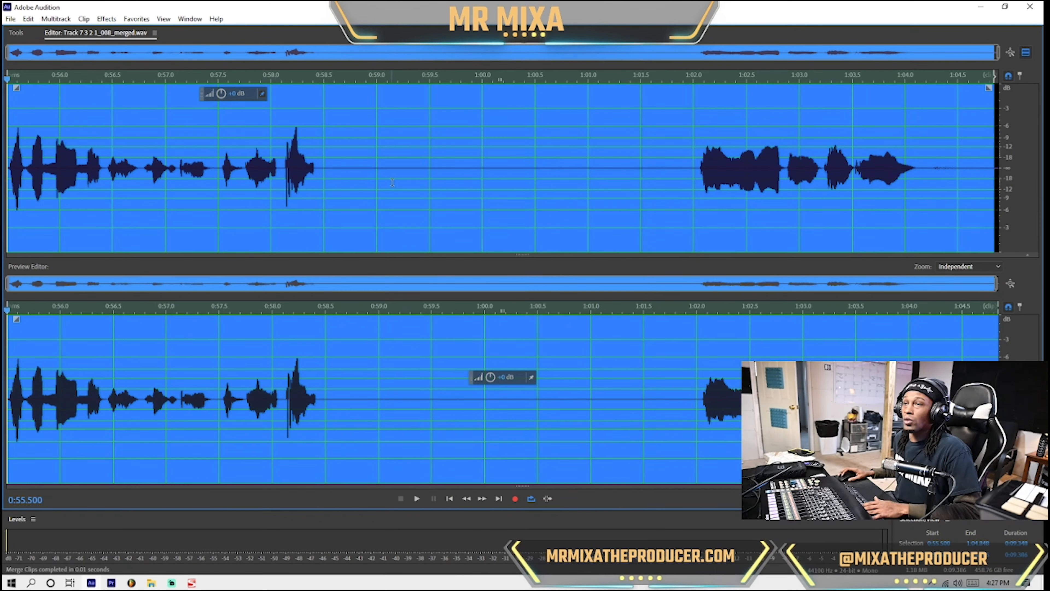
double_click(390, 178)
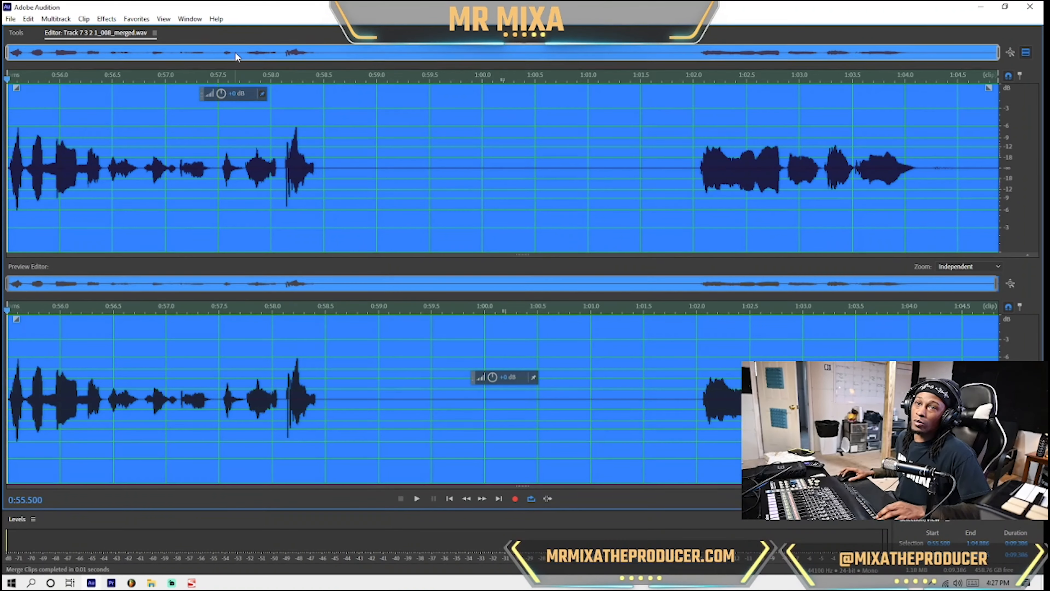
click(108, 19)
mouse_move(177, 153)
click(331, 199)
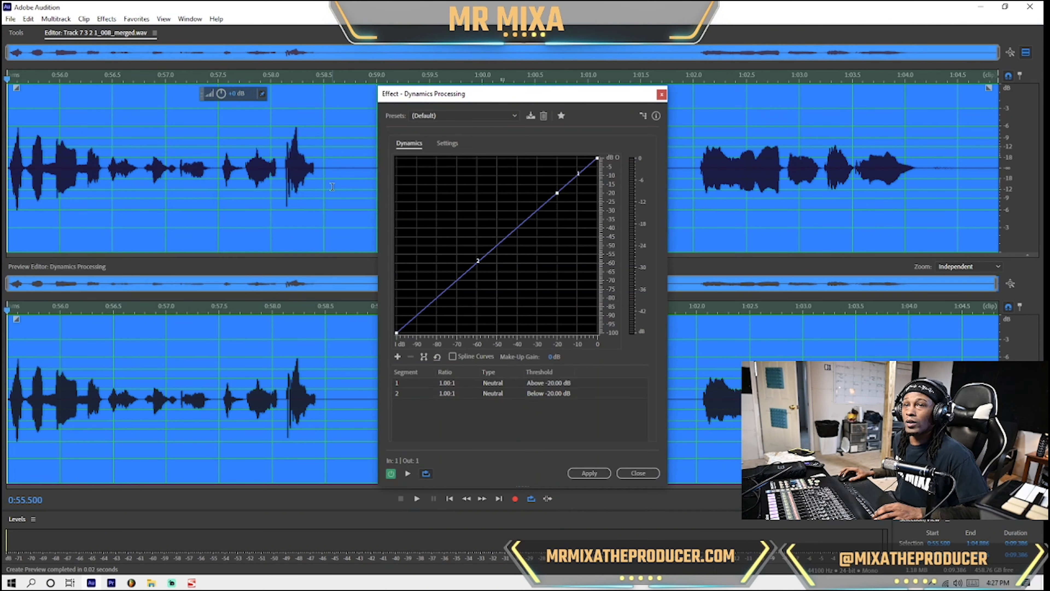
click(649, 471)
Apply the Dynamics effect with the existing compressor settings to the merged clip and return to the multitrack session
click(107, 19)
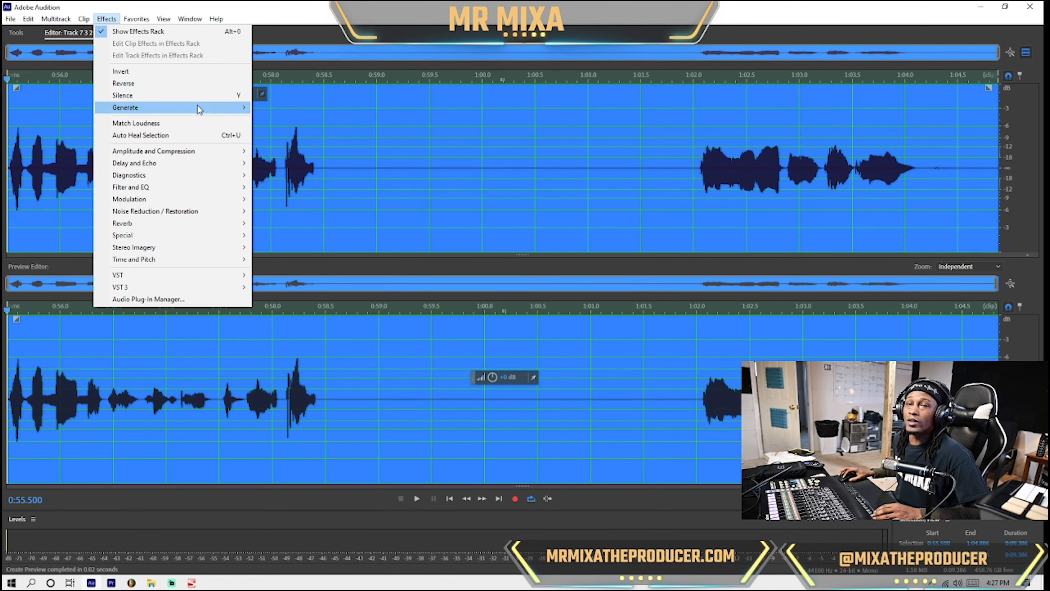
mouse_move(178, 152)
click(321, 187)
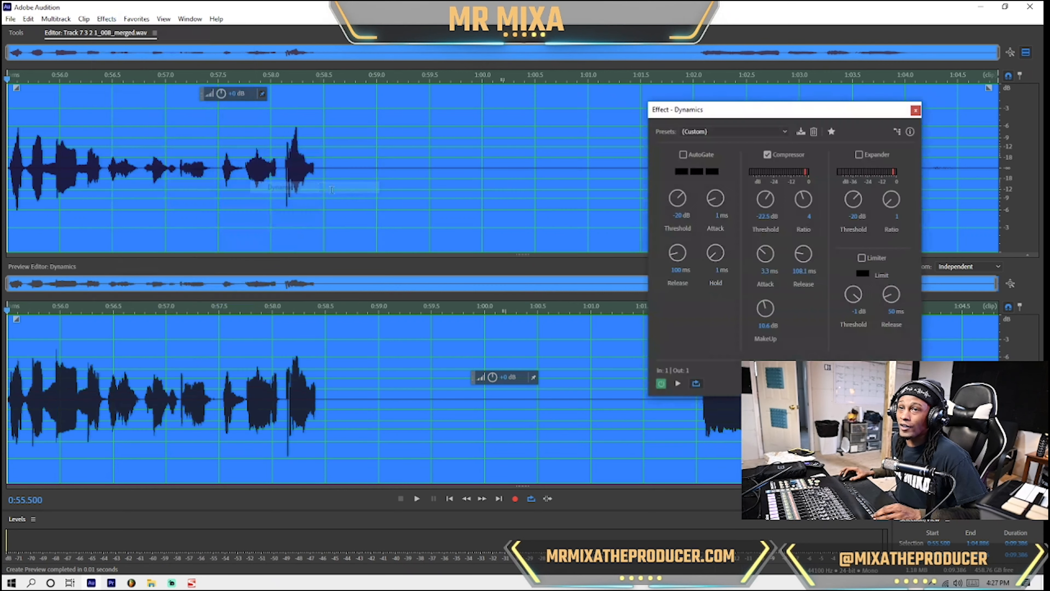
click(903, 383)
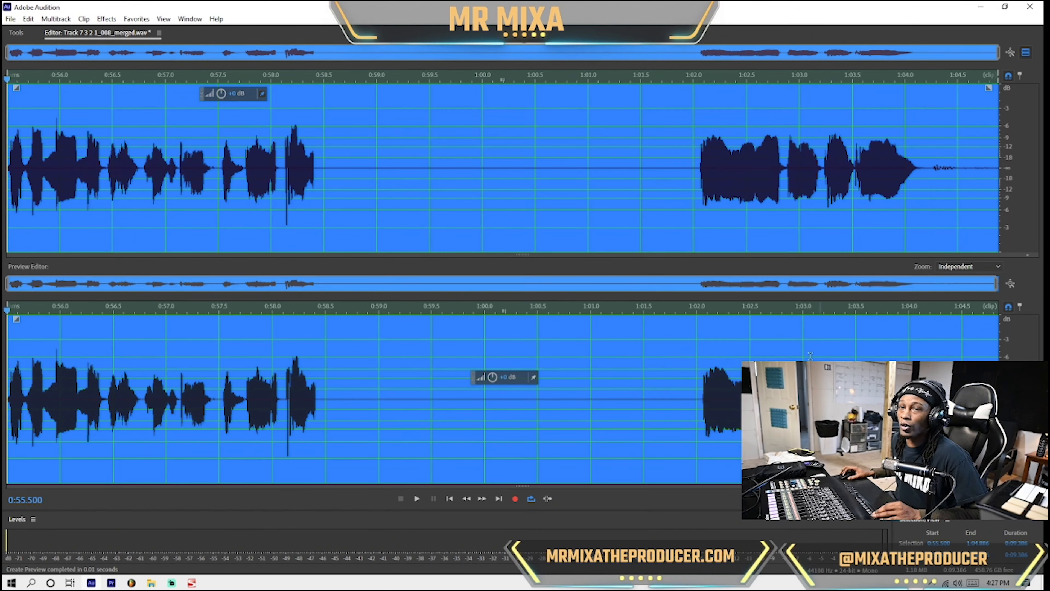
click(191, 158)
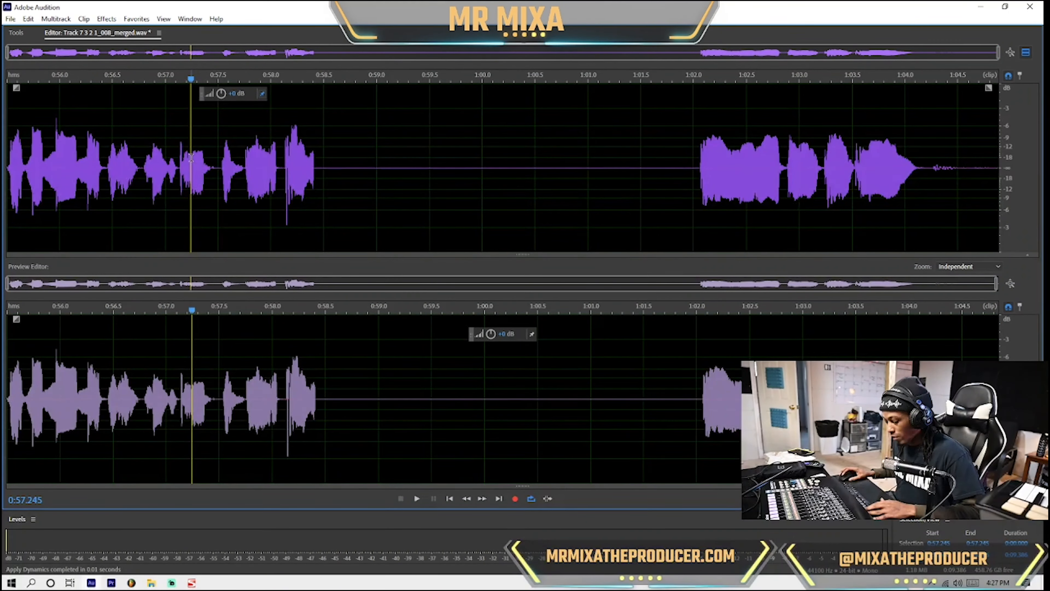
key(0)
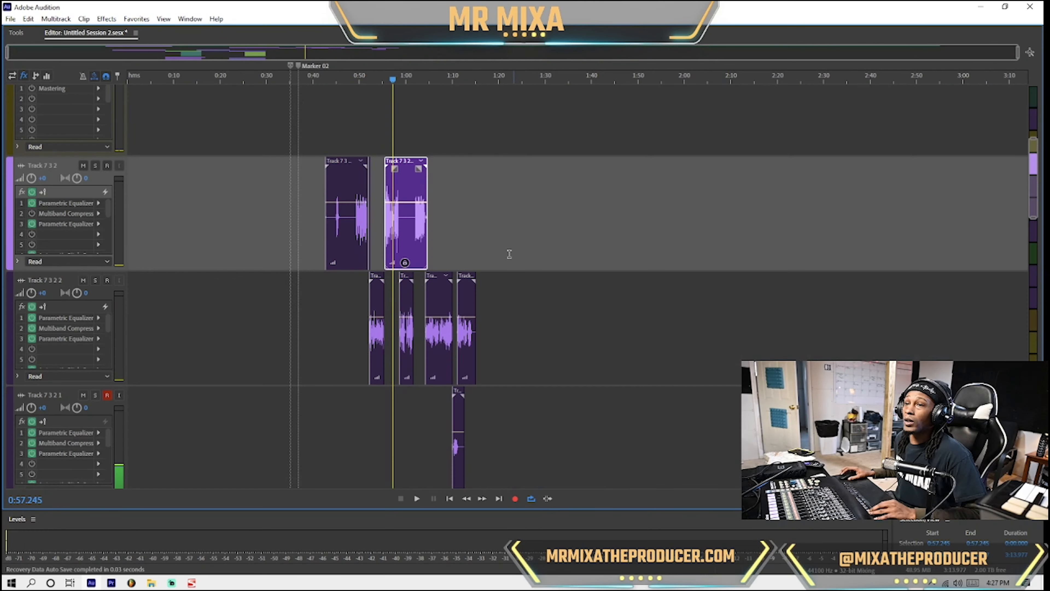
Select the four clips on Track 7 3 2 2 and merge them into one clip
click(377, 303)
drag(532, 304, 349, 301)
right_click(374, 300)
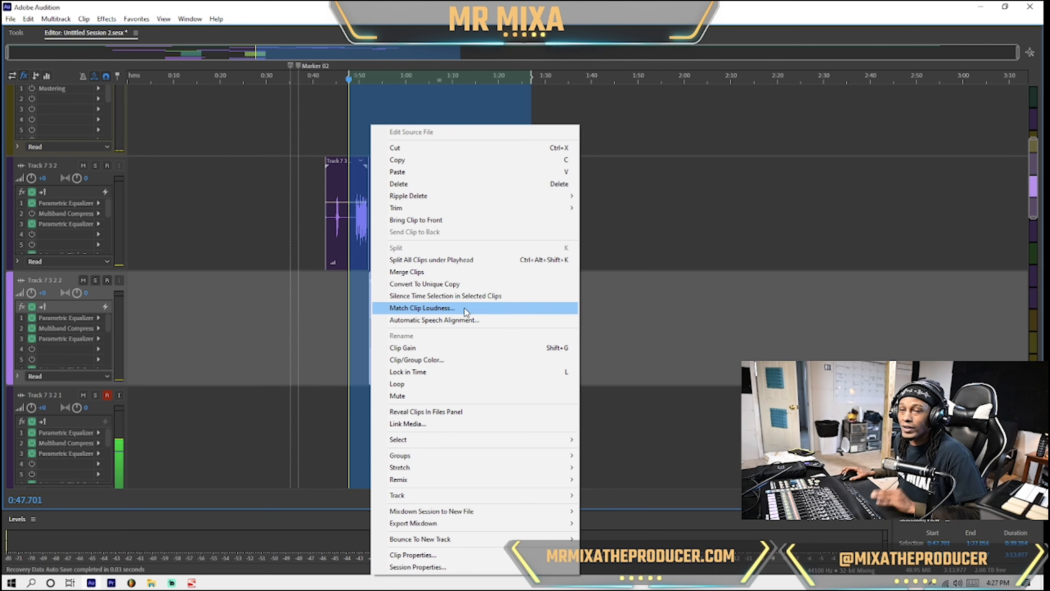
click(446, 283)
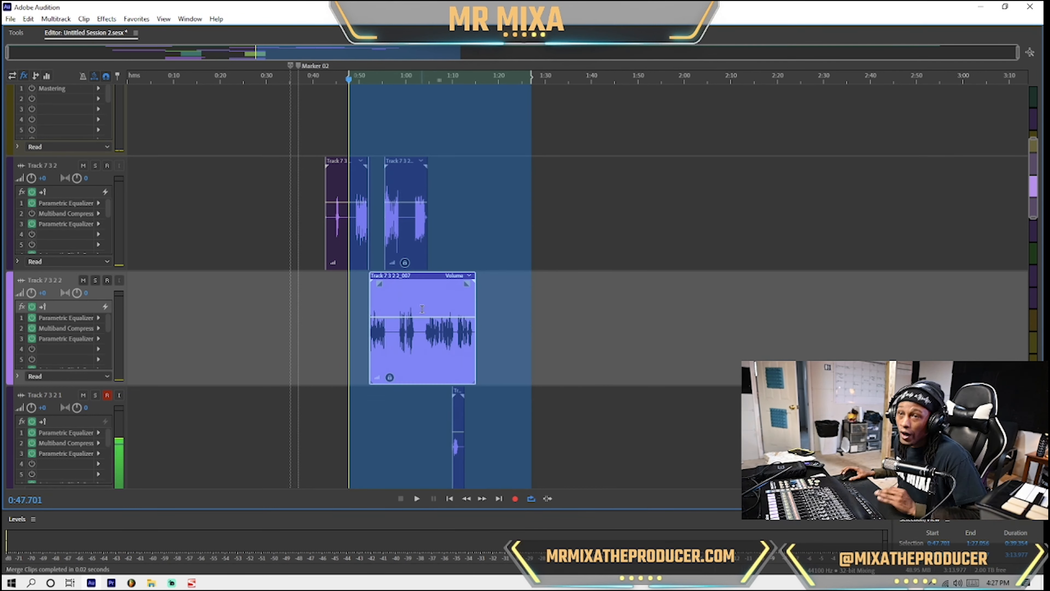
Apply the Dynamics effect with the same compressor settings to the whole merged Track 7 3 2 2 clip and return to the multitrack session
double_click(414, 308)
key(ctrl+a)
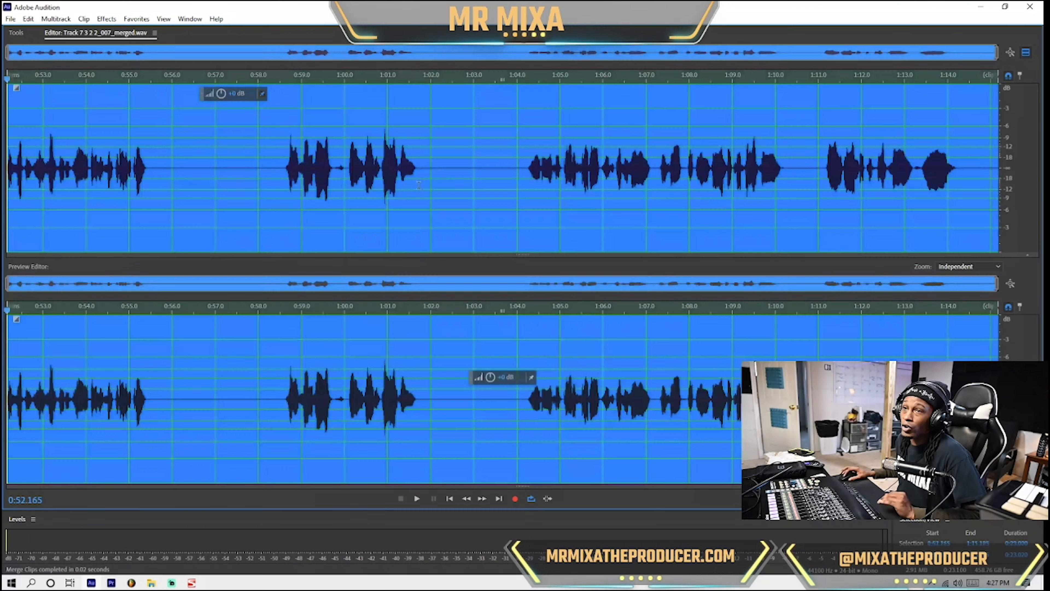
click(107, 18)
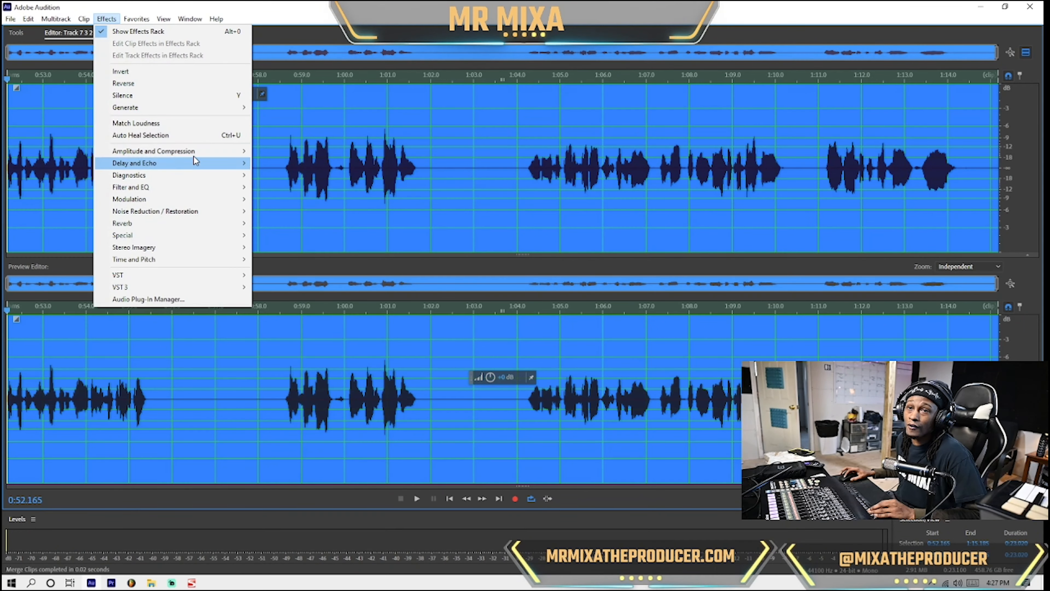
mouse_move(204, 152)
click(323, 191)
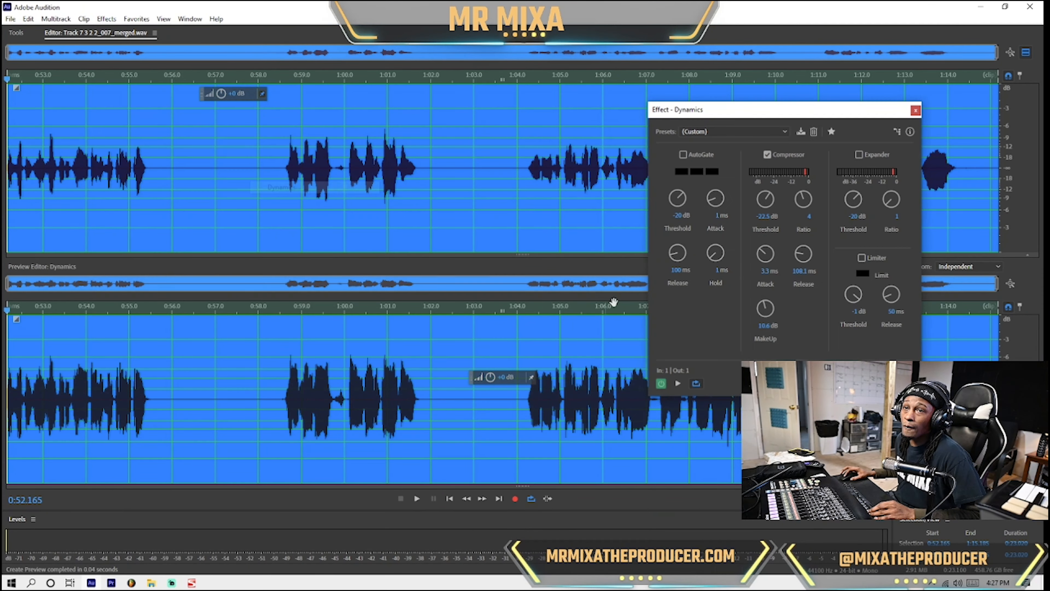
click(862, 383)
click(348, 152)
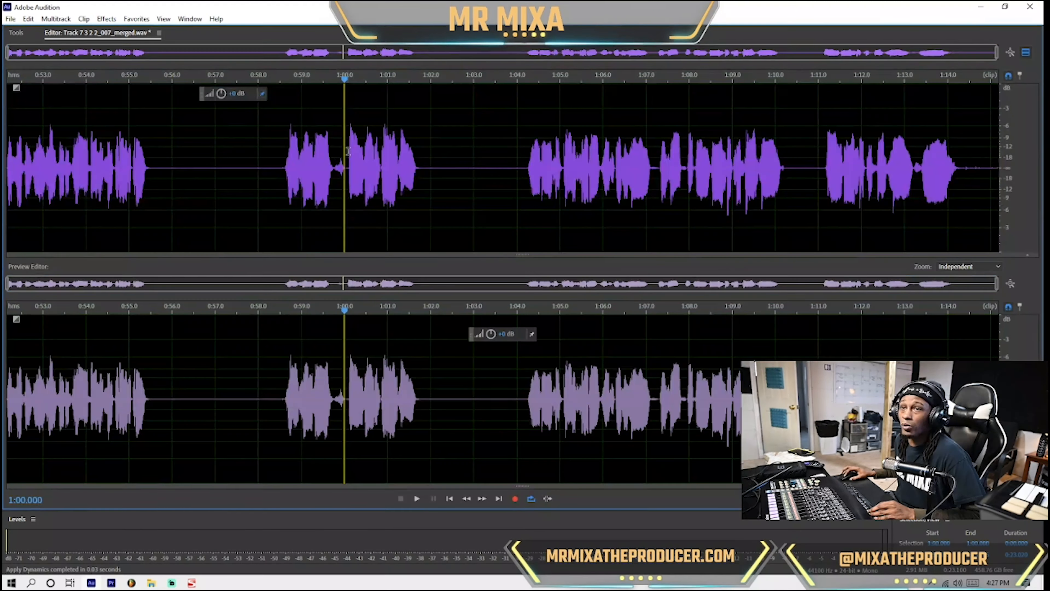
key(0)
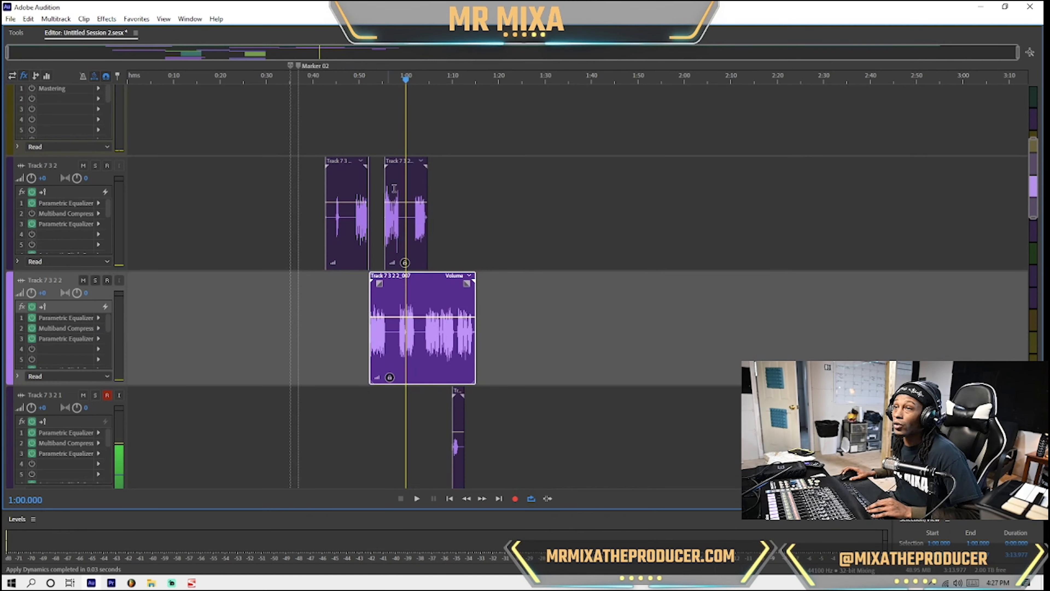
Open the short Track 7 3 2 1 clip in the waveform editor and select its full length
click(362, 132)
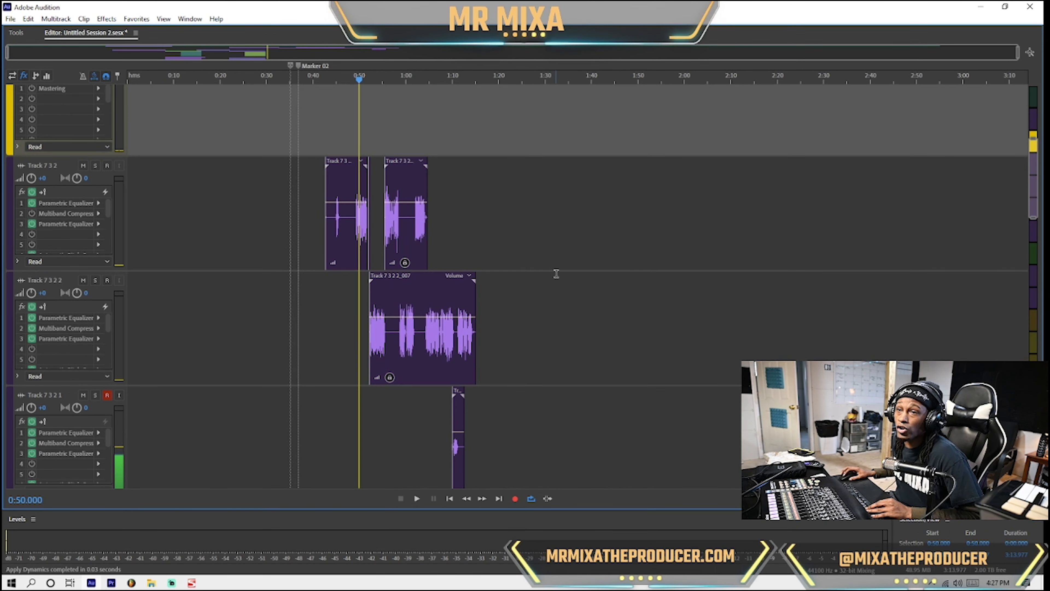
scroll(533, 290, down, 2)
double_click(459, 343)
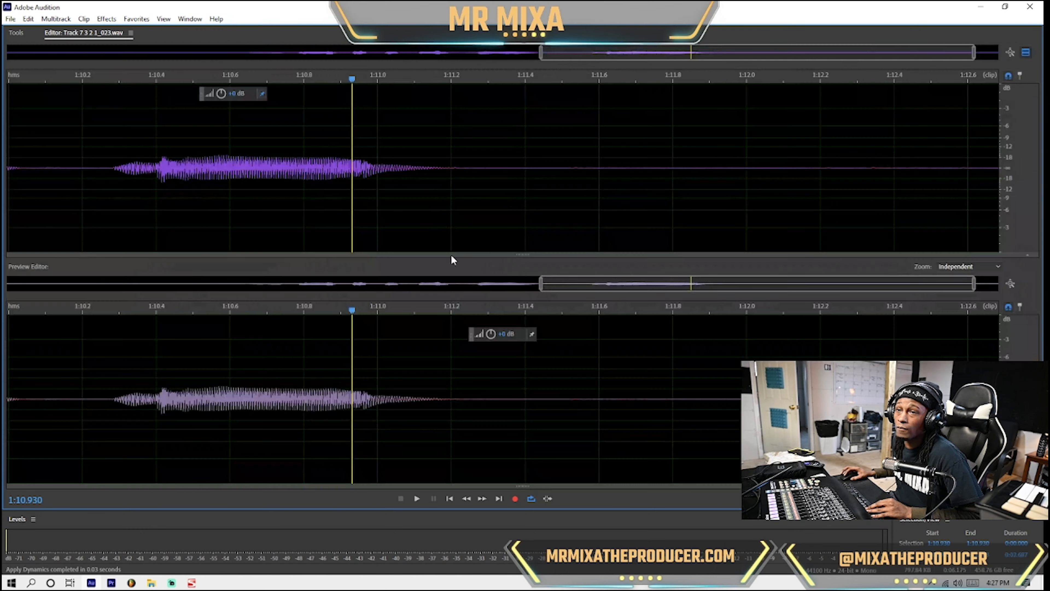
double_click(424, 195)
scroll(425, 193, down, 2)
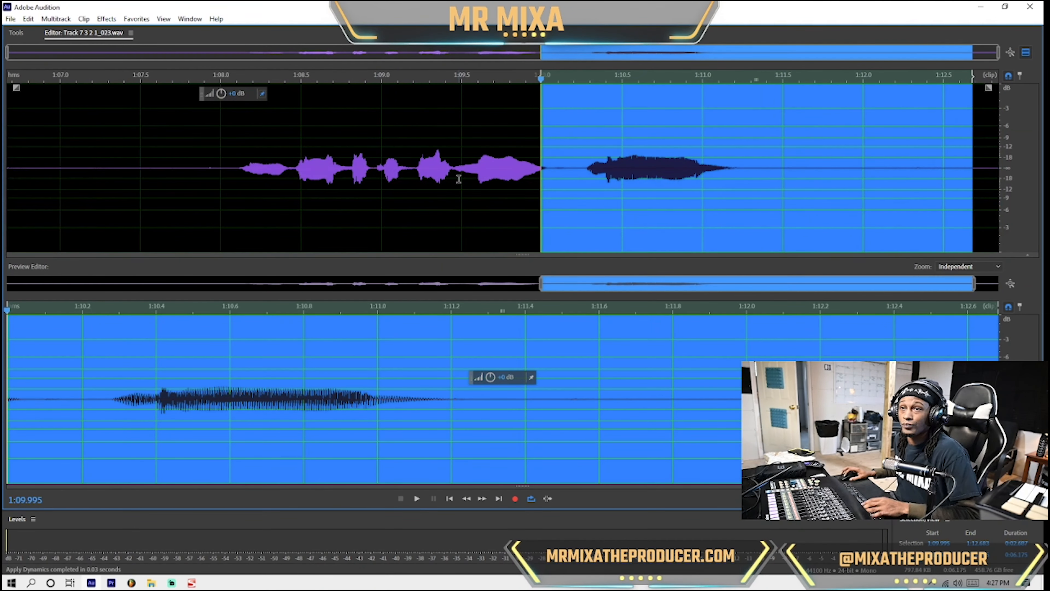
double_click(459, 178)
Apply the Dynamics effect with the existing compressor settings to the Track 7 3 2 1 clip and return to the multitrack session
click(106, 19)
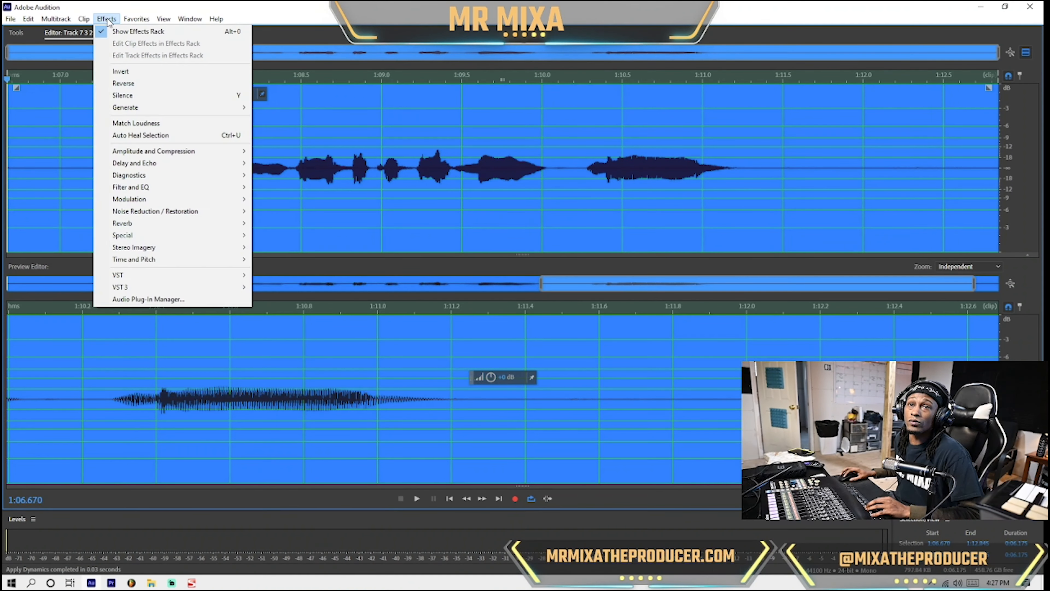
mouse_move(186, 151)
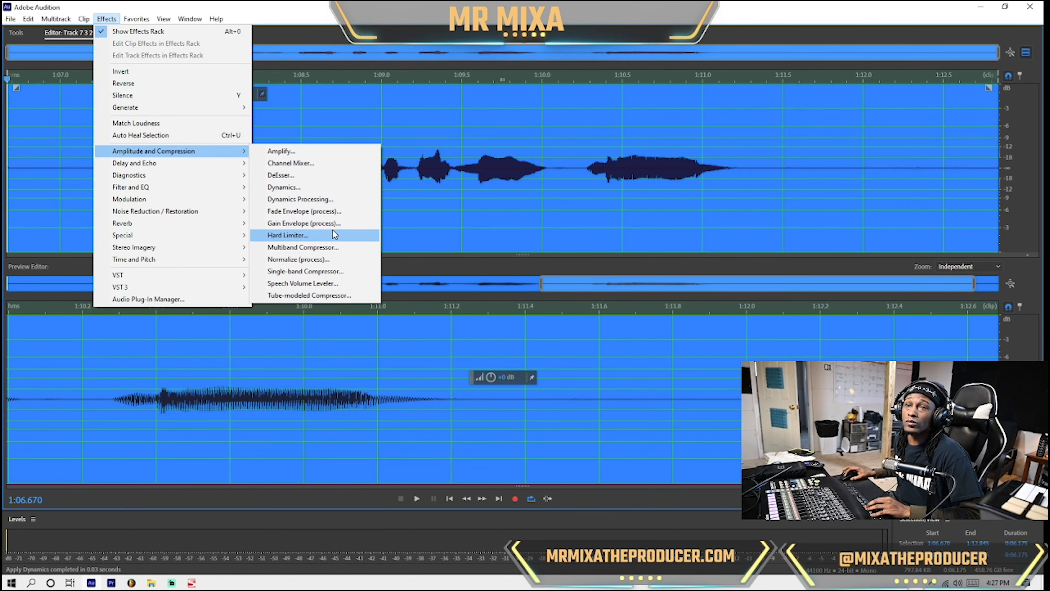
click(325, 190)
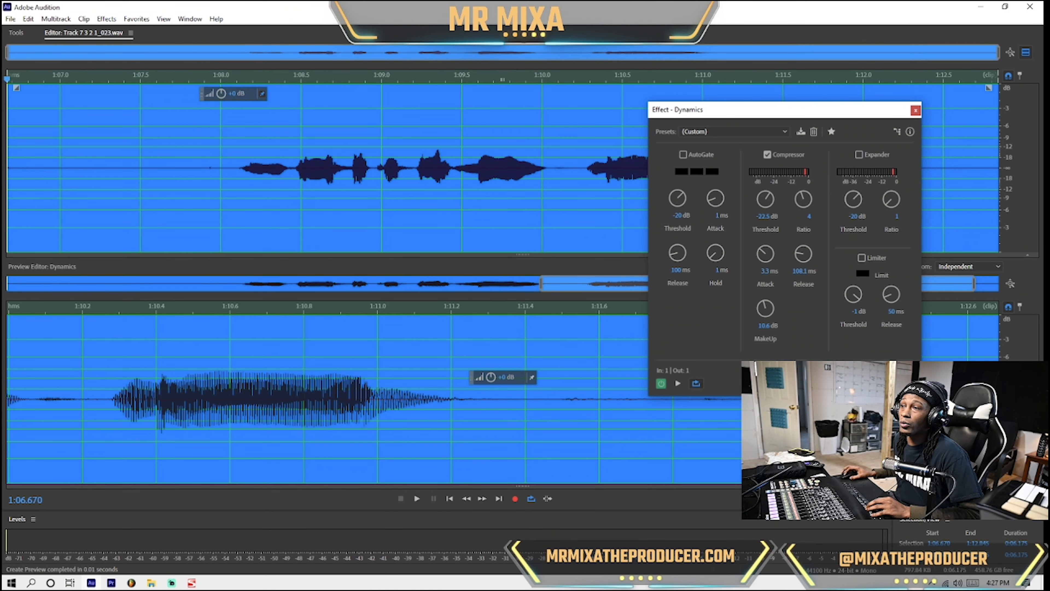
key(Return)
click(370, 198)
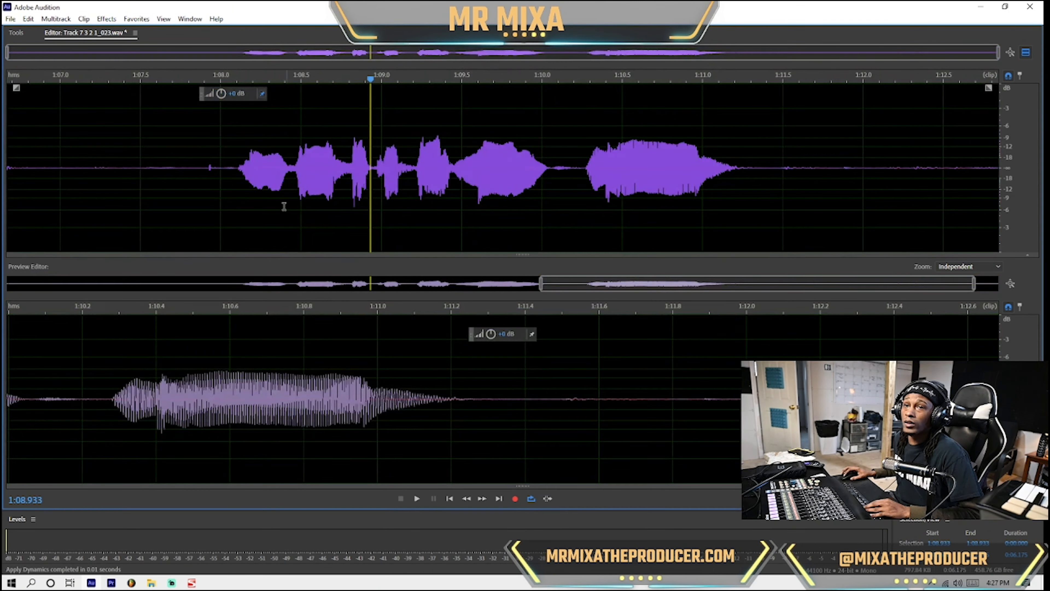
key(8)
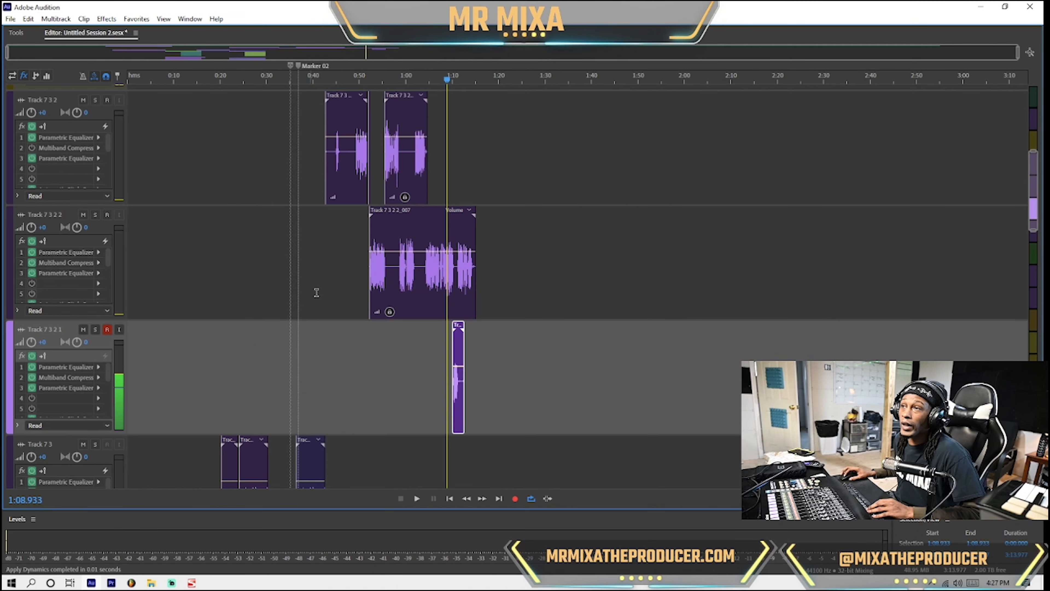
Play back the compressed vocals from the start of the first clip on Track 7 3 2
click(326, 213)
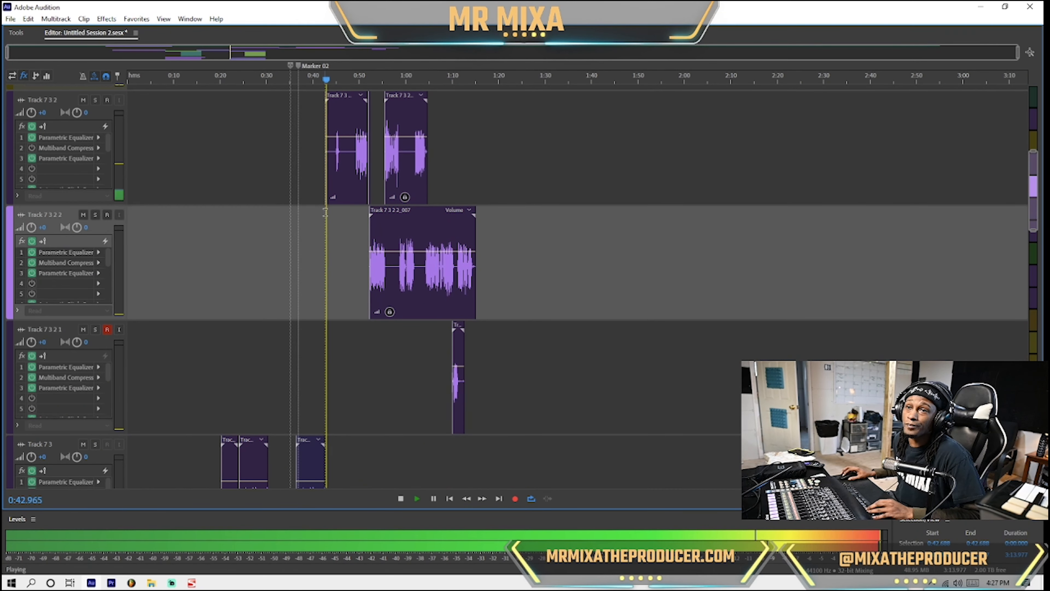
scroll(68, 206, down, 5)
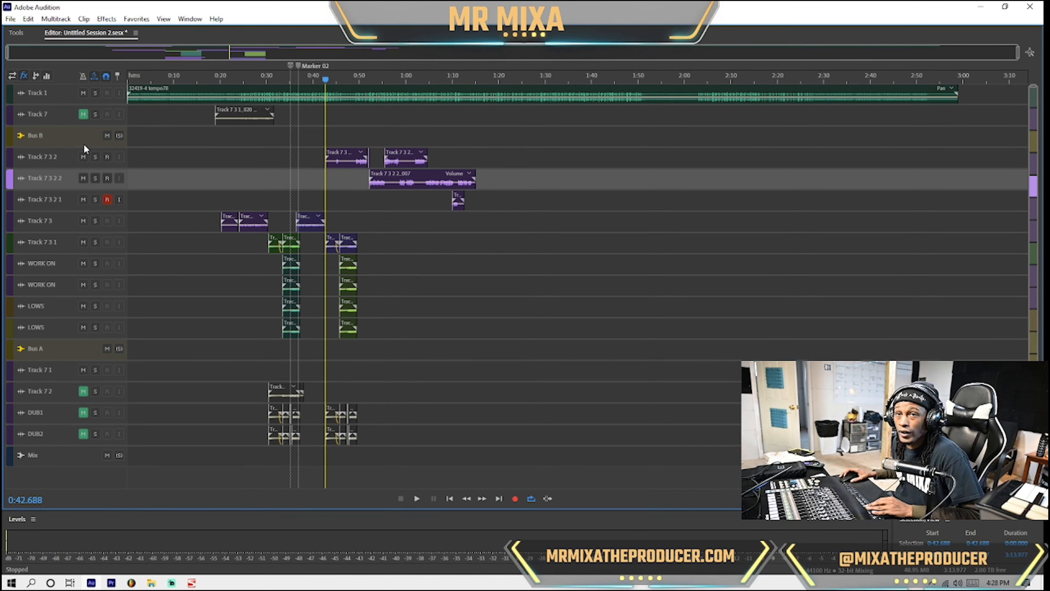
scroll(84, 149, up, 3)
Bypass the whole effects rack on Track 7 3 2
click(358, 191)
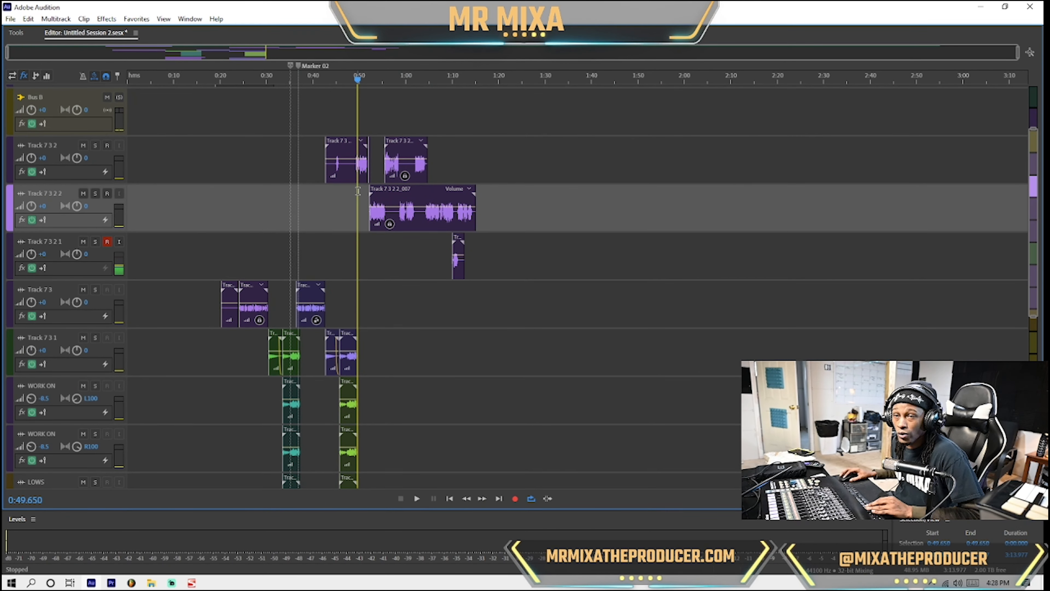
scroll(358, 191, up, 8)
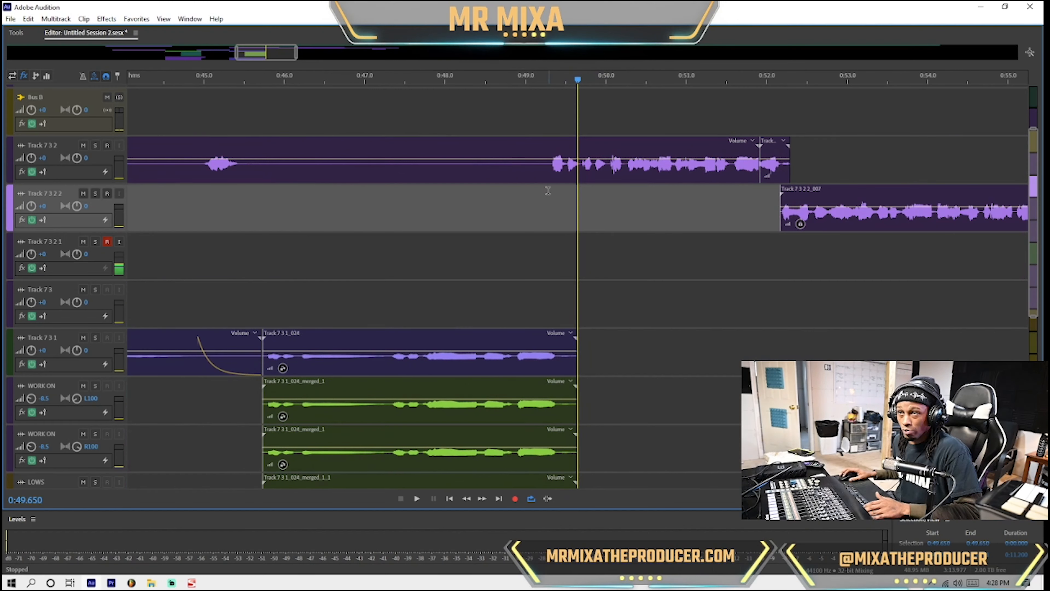
click(545, 177)
scroll(83, 158, up, 4)
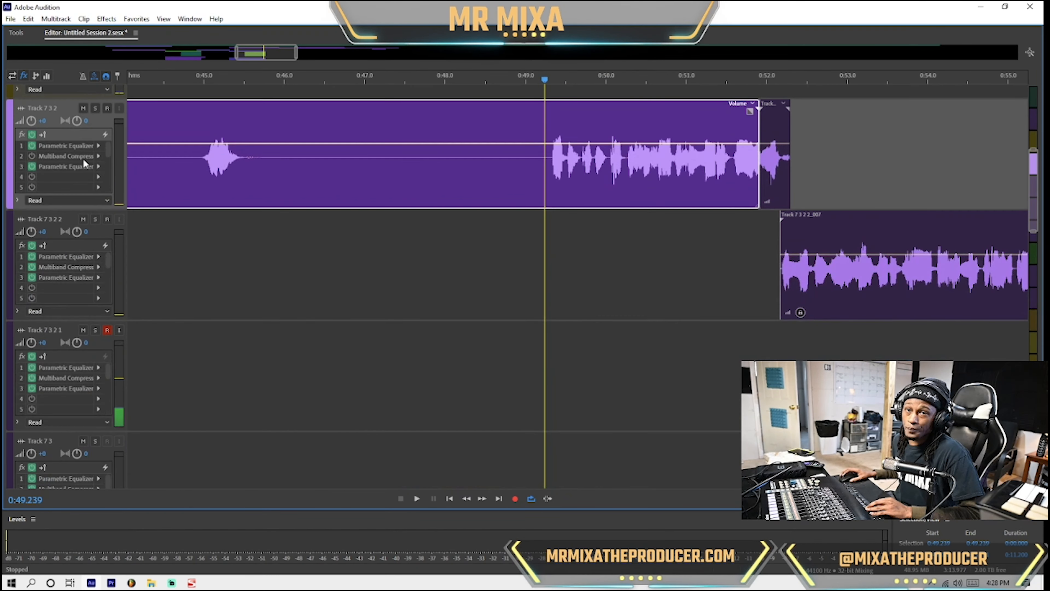
scroll(649, 226, up, 2)
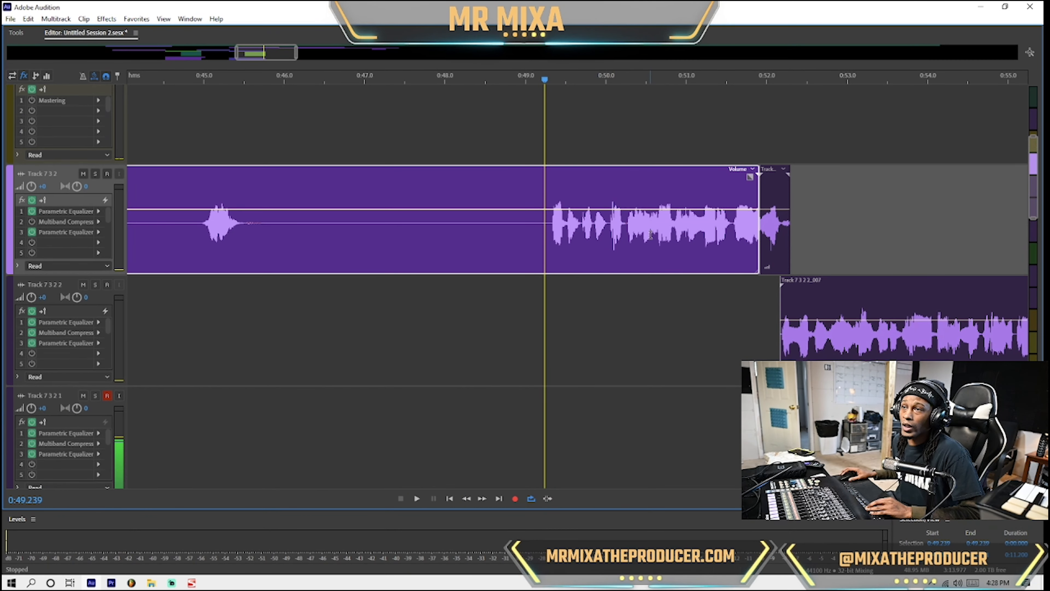
click(32, 200)
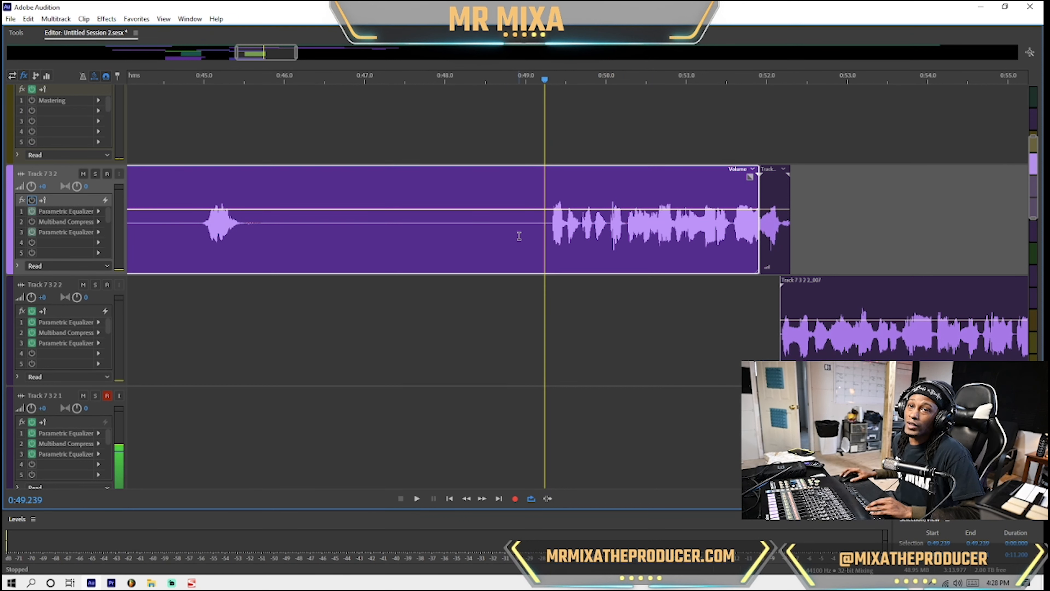
Listen to the Track 7 3 2 vocal without its rack effects, playing from about 0:48 into the next track's clip
key(space)
click(483, 237)
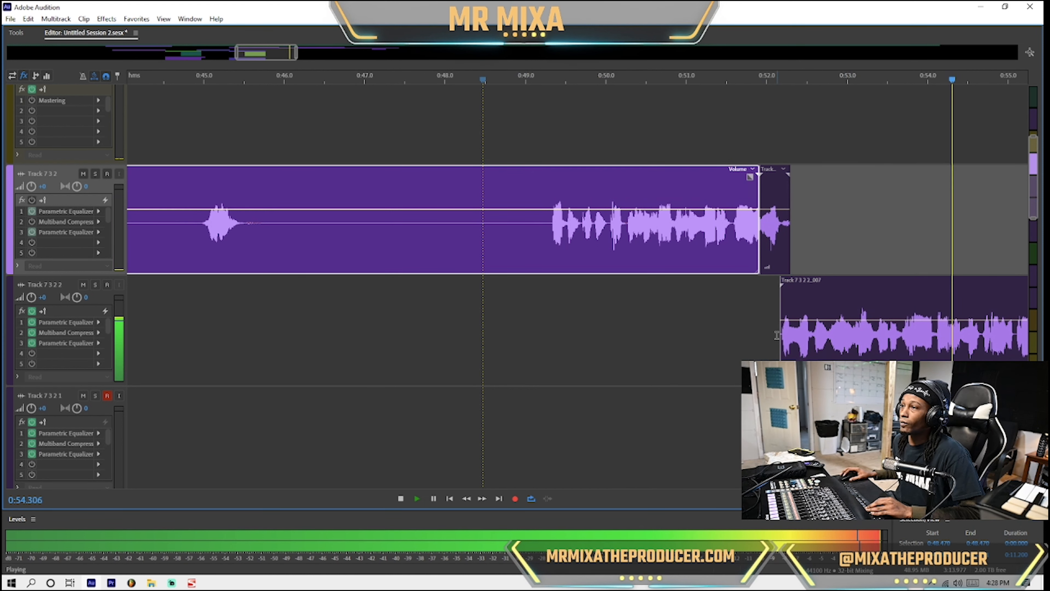
key(space)
click(478, 232)
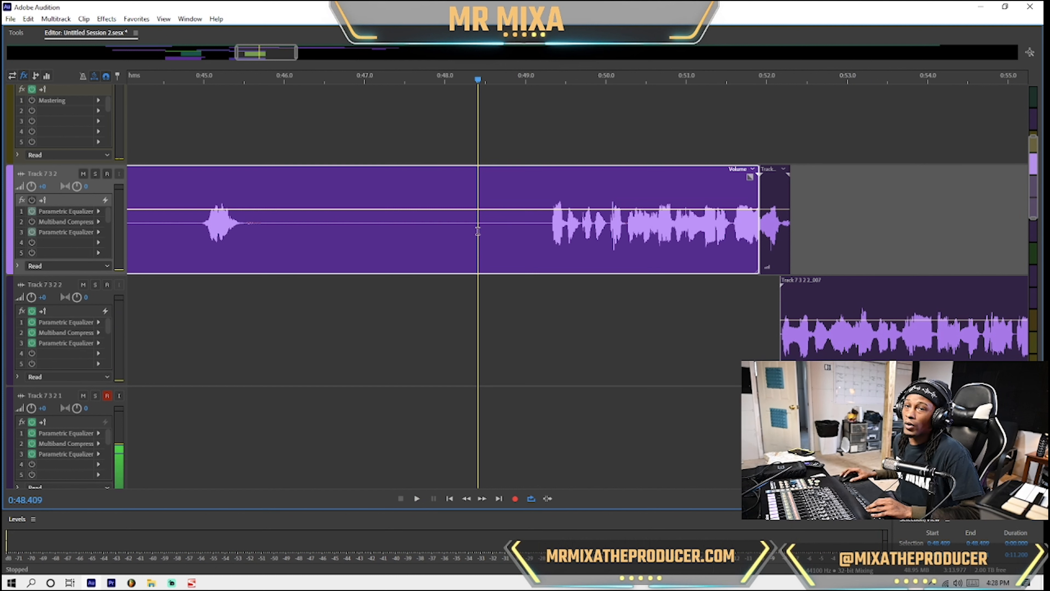
Bypass the effects rack on the Mix track
scroll(390, 255, up, 1)
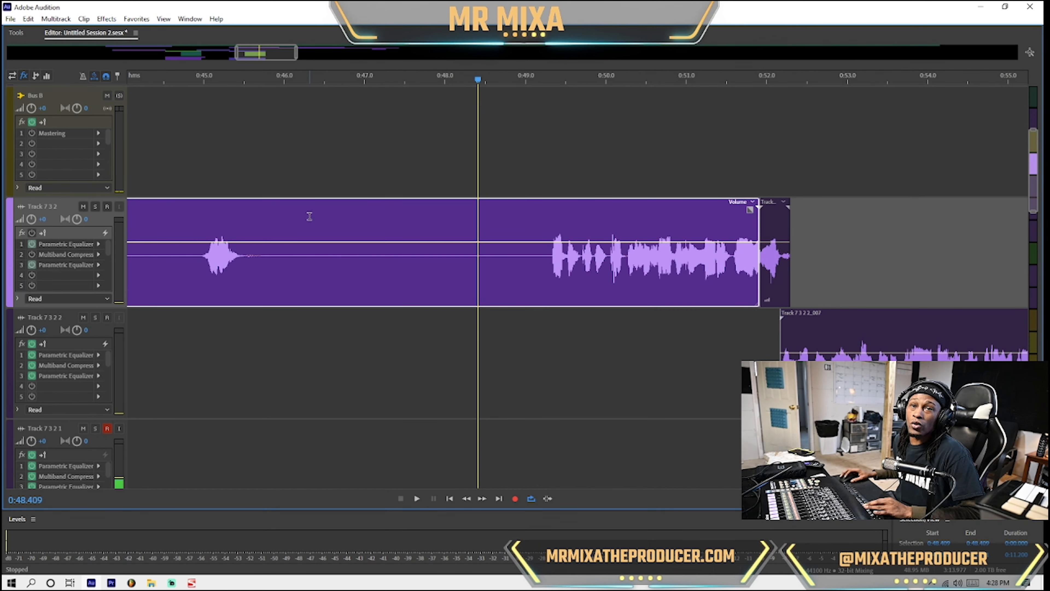
scroll(311, 216, up, 2)
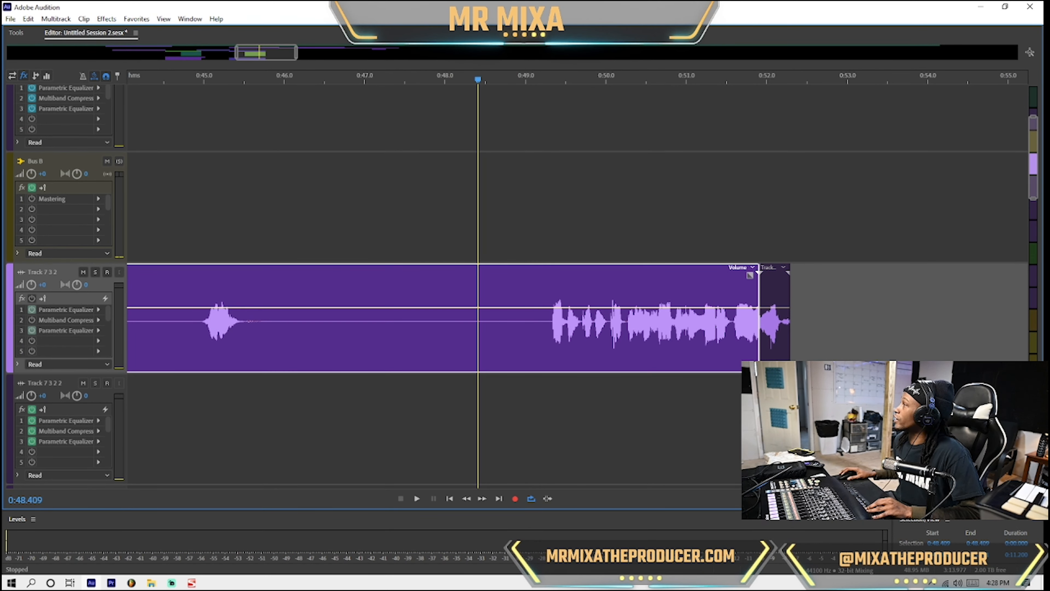
scroll(312, 216, down, 5)
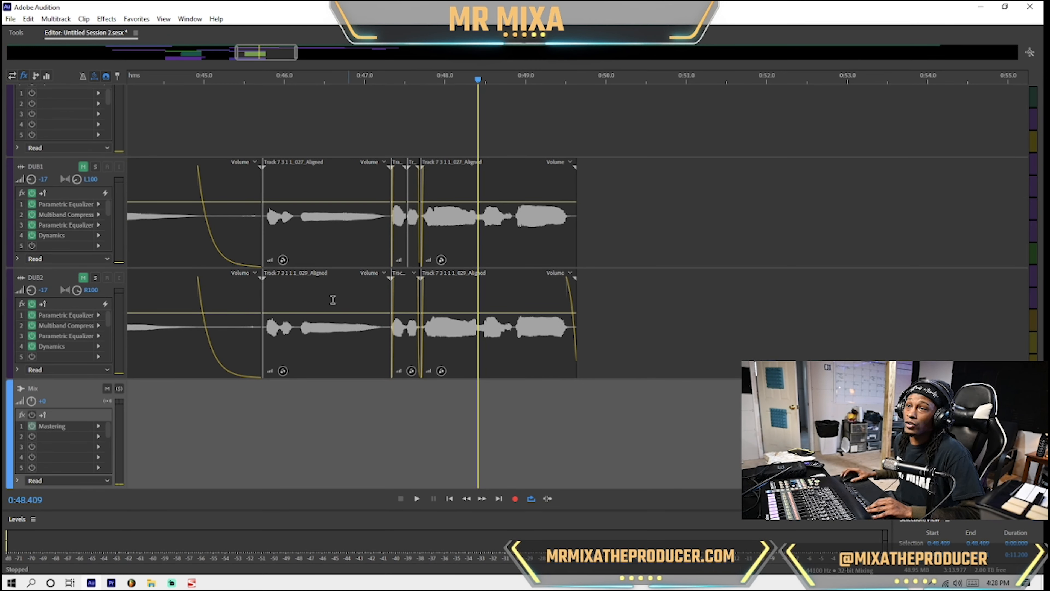
scroll(100, 252, down, 5)
Play back the vocals from about 0:48 and again from about 0:51 with the Mix effects bypassed
key(space)
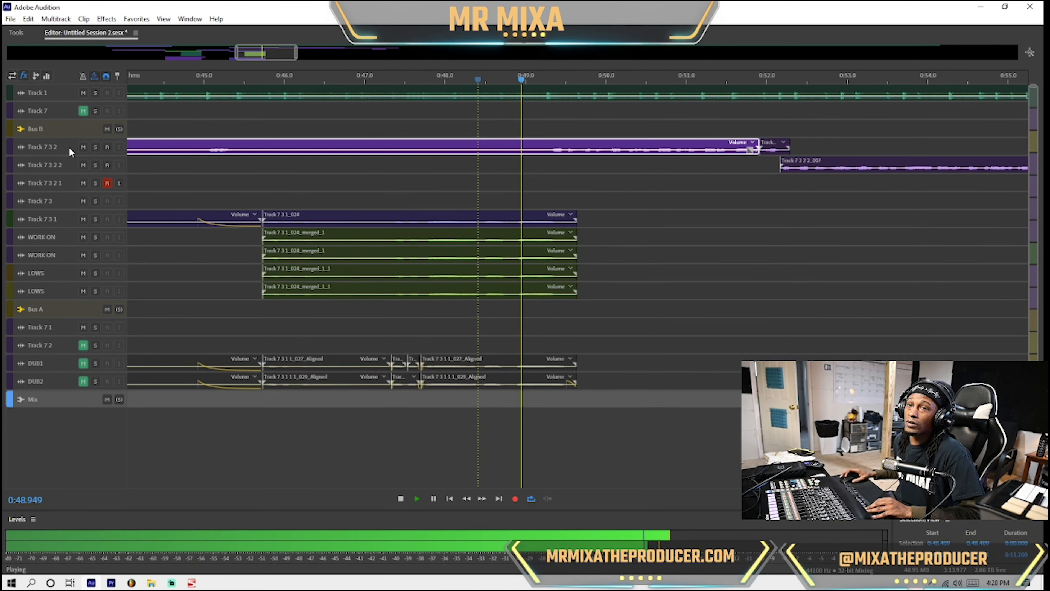
scroll(69, 147, up, 5)
click(537, 228)
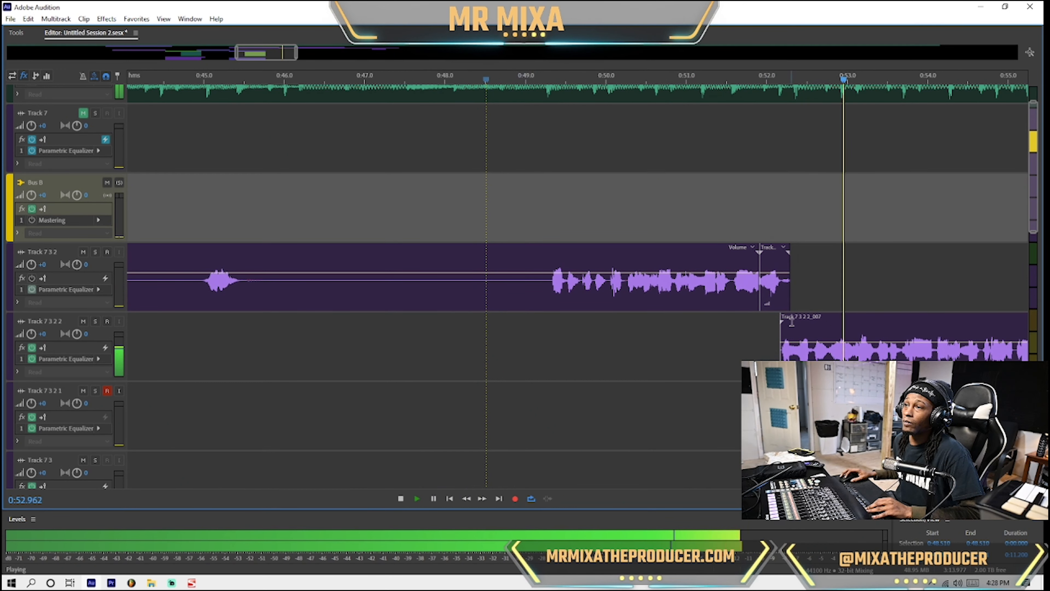
click(700, 345)
scroll(698, 346, down, 8)
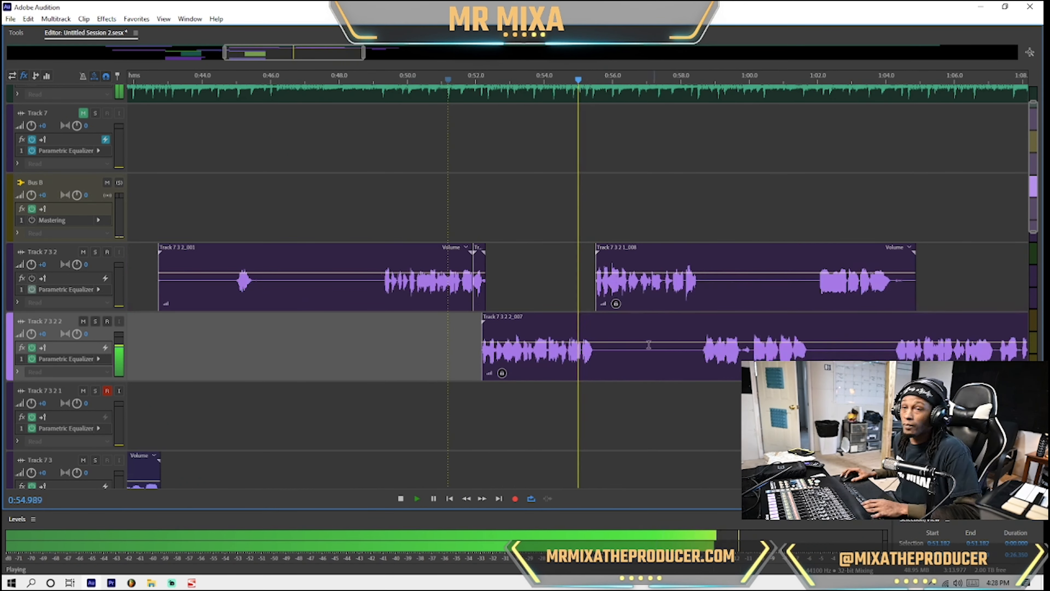
Bypass the effects rack on Track 7 3 2 2 and restart playback from about 0:49
scroll(46, 279, up, 2)
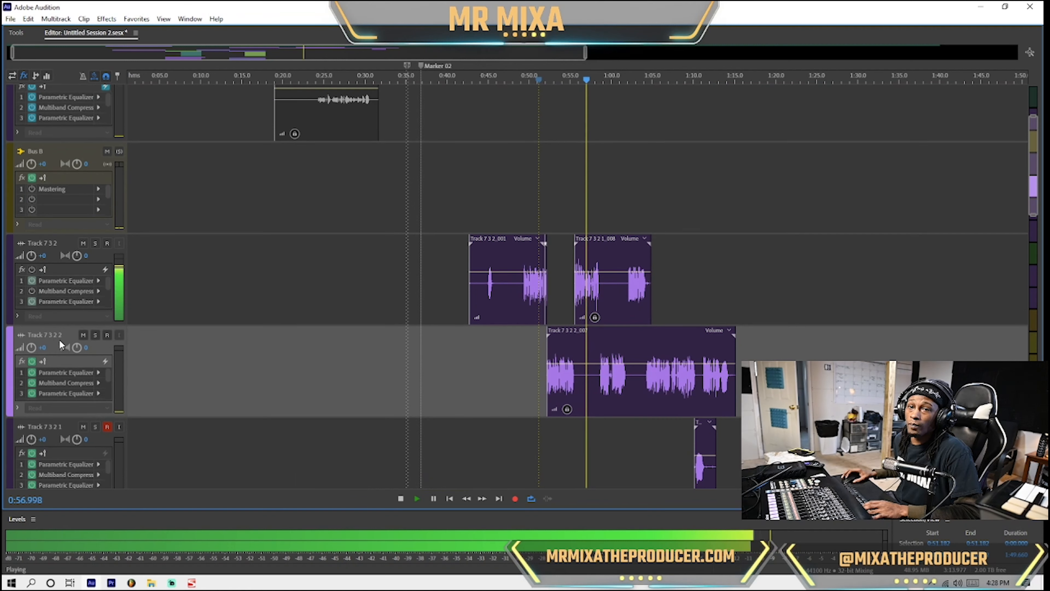
click(32, 363)
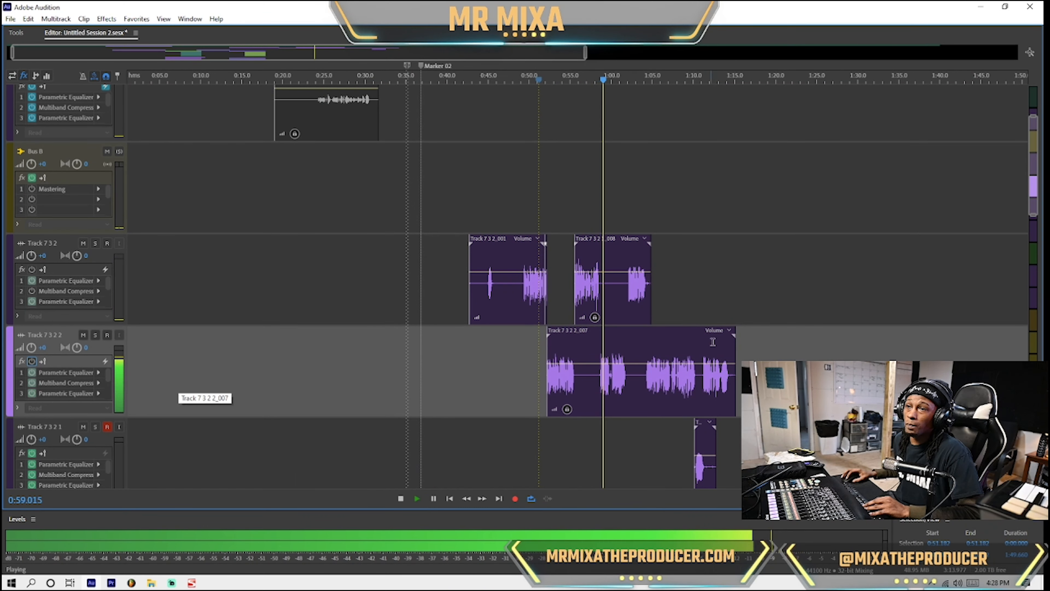
scroll(555, 342, down, 1)
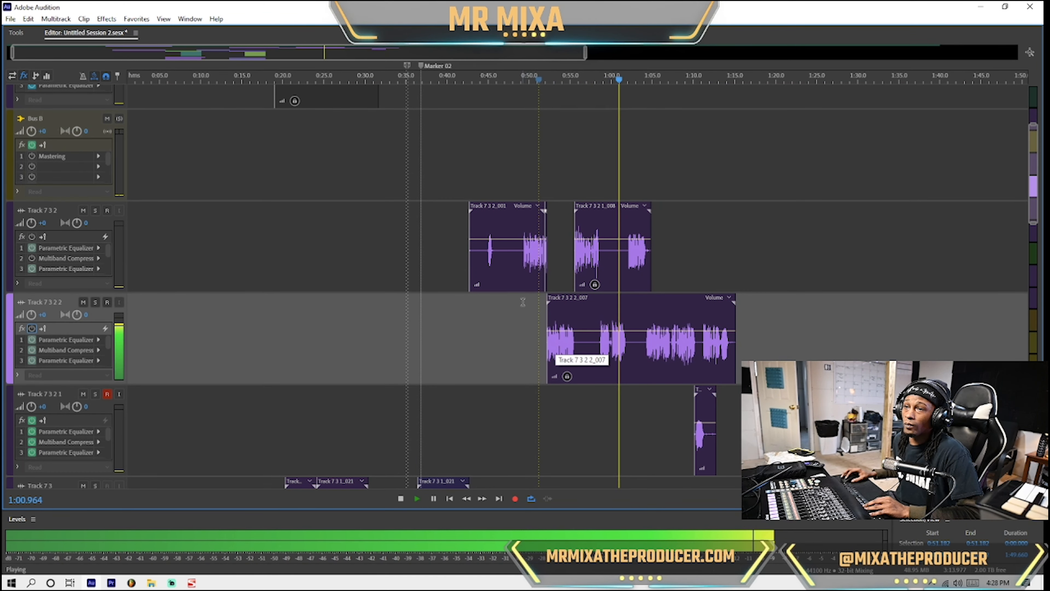
click(512, 295)
click(522, 295)
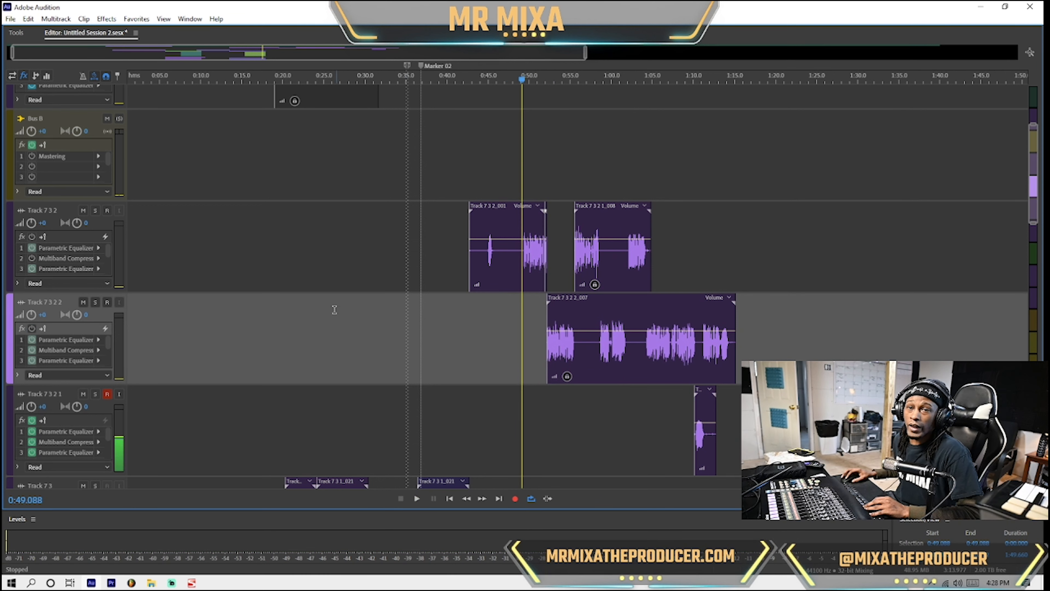
key(space)
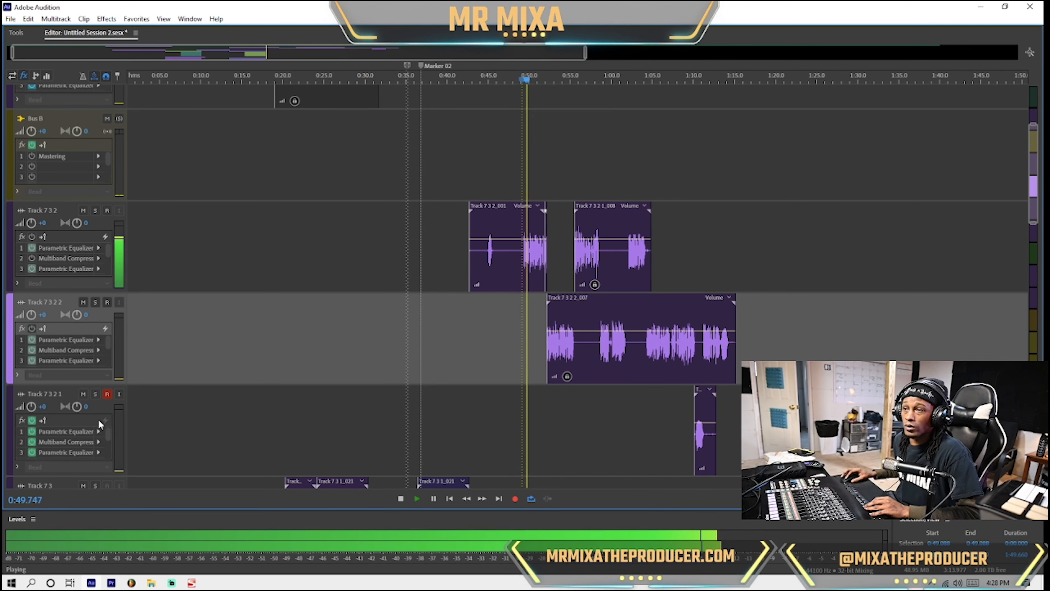
Bypass the effects rack on Track 7 3 2 1, disarm its recording, and save the session during playback
click(32, 420)
click(106, 395)
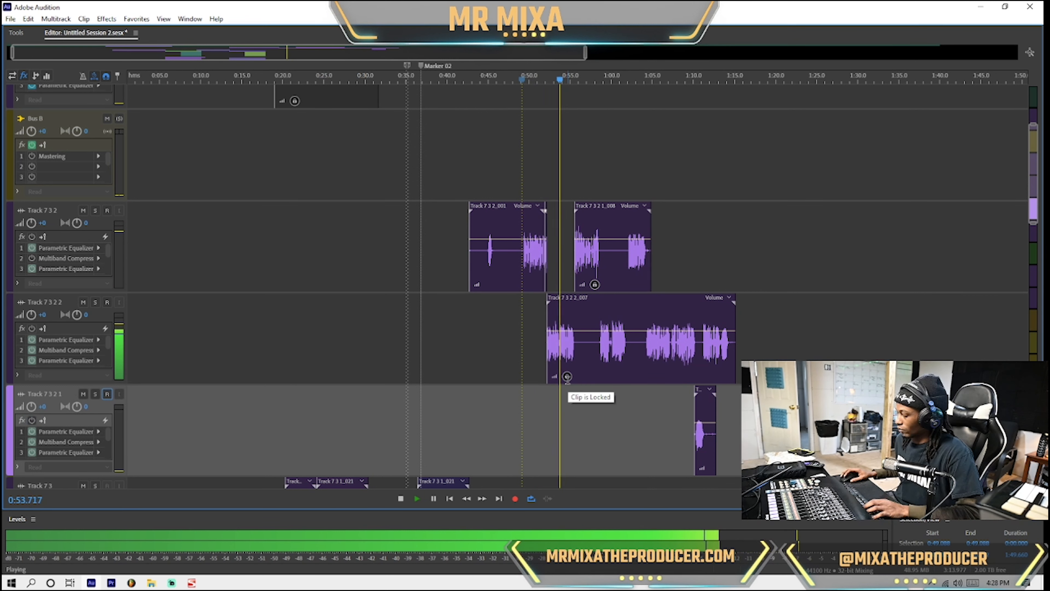
key(ctrl+s)
click(474, 308)
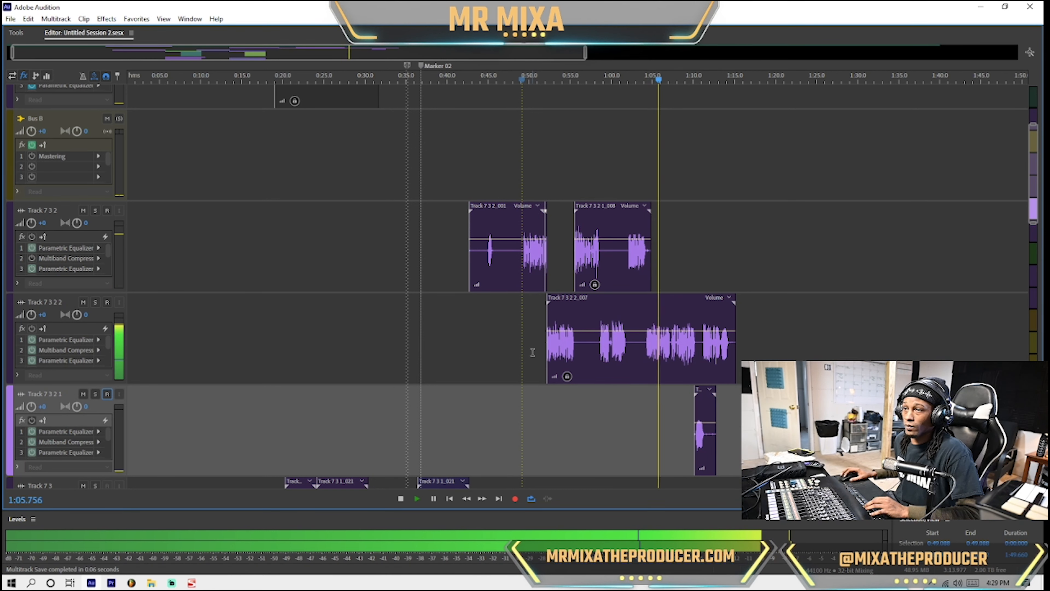
key(space)
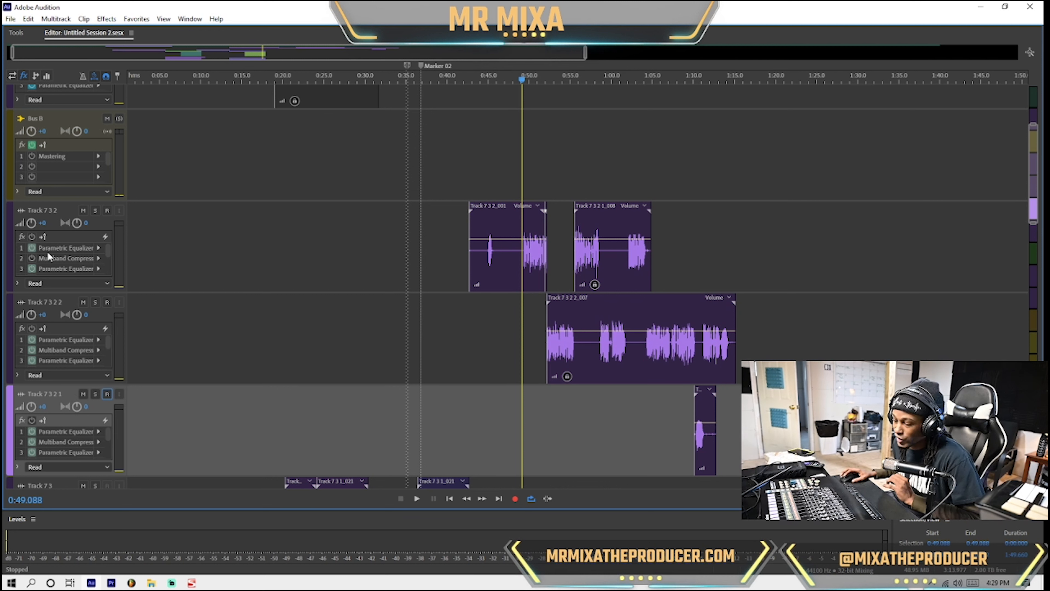
Turn the effects racks on Track 7 3 2 and Track 7 3 2 2 back on
scroll(63, 257, up, 1)
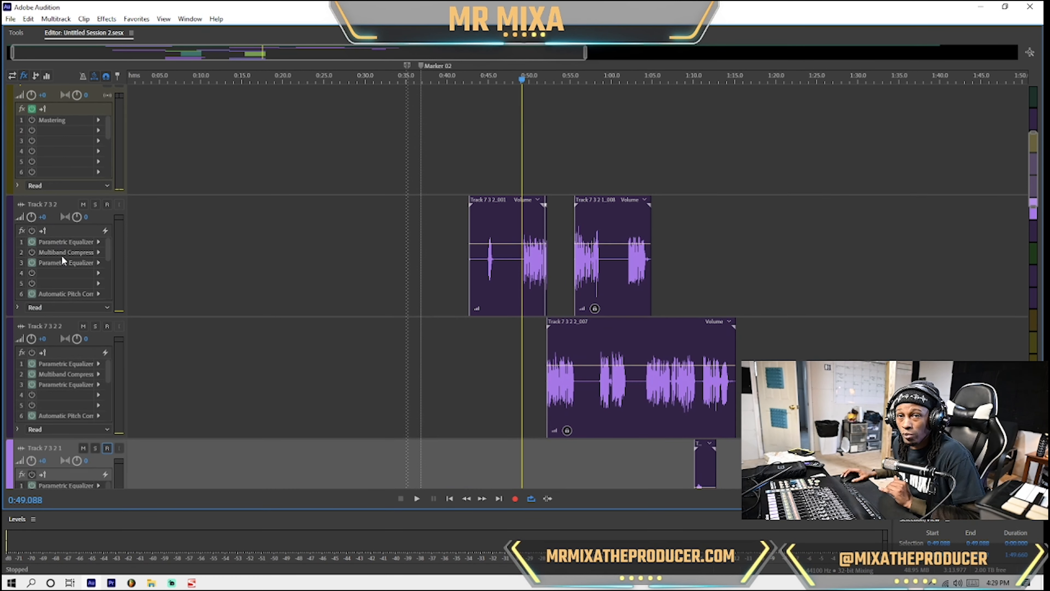
click(32, 231)
click(32, 353)
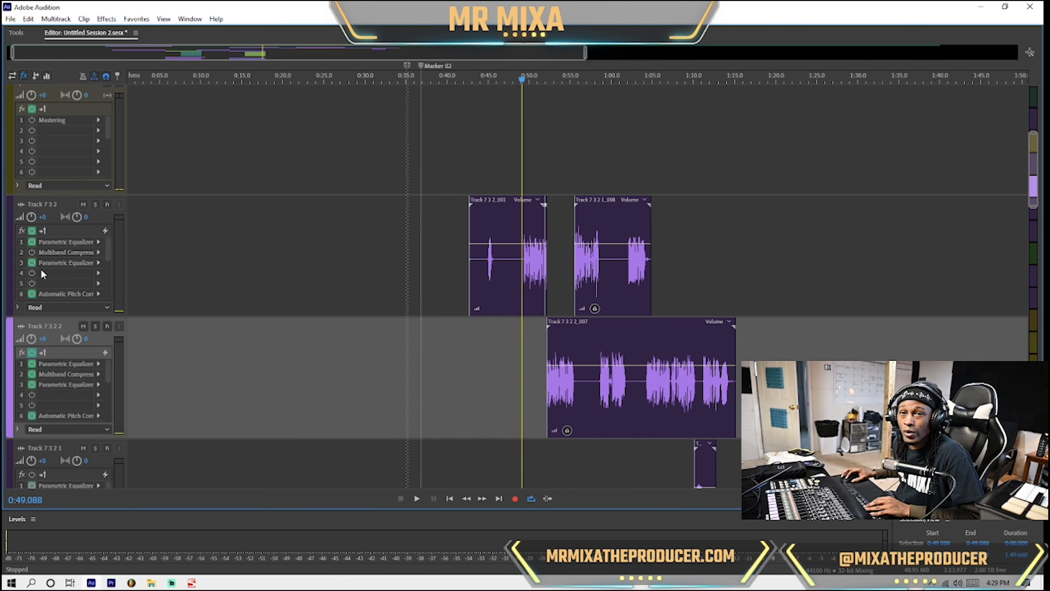
Play back the vocals from about 0:49 with the racks enabled and turn off the Multiband Compressor on Track 7 3 2 2
key(space)
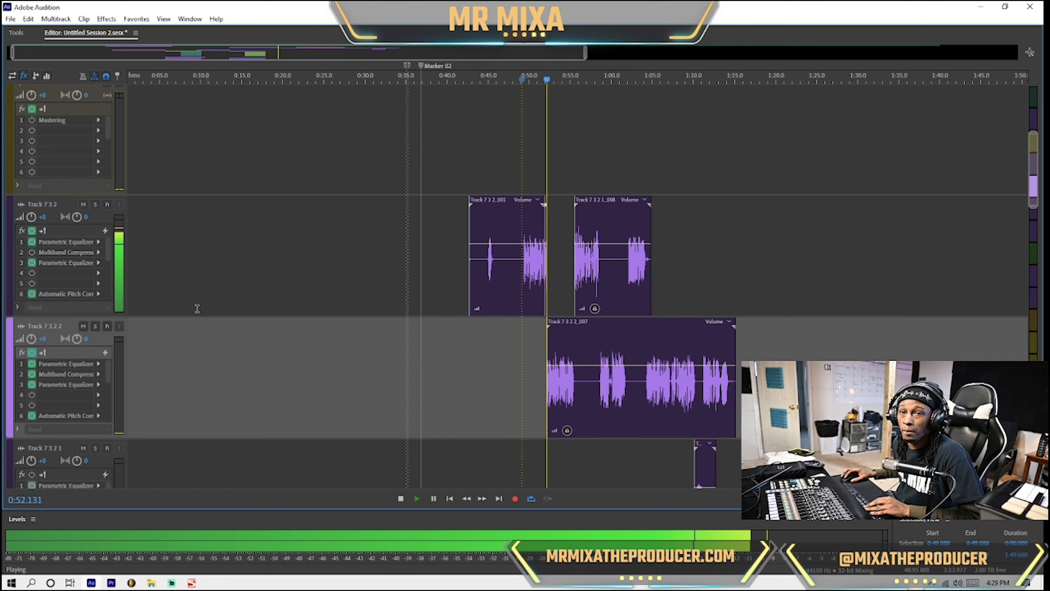
key(space)
scroll(290, 327, down, 3)
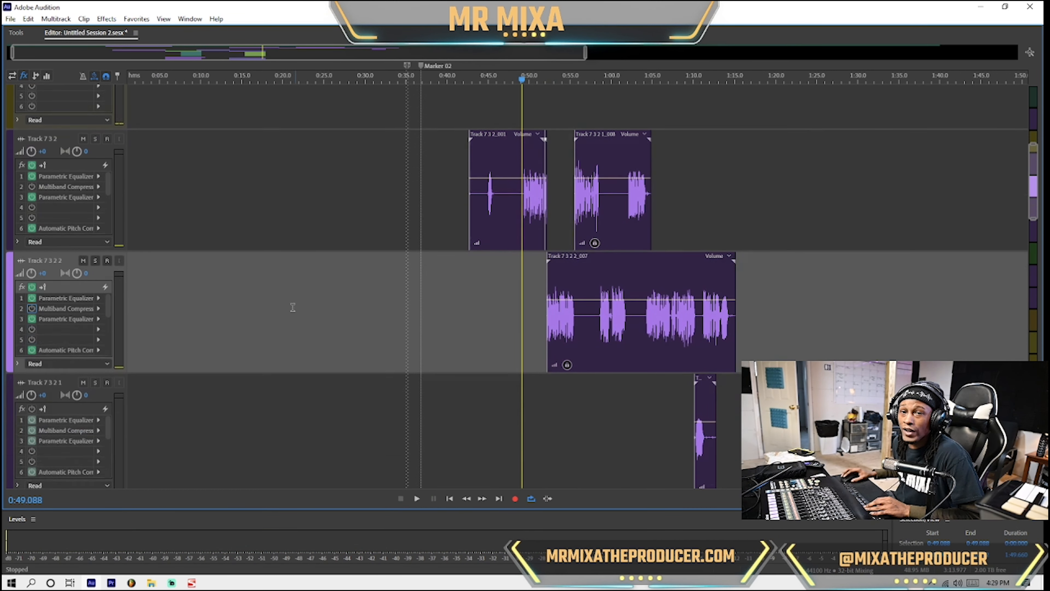
Open the Multiband Compressor on Track 7 3 2, load its (Default) preset, and move its window clear of the clips
double_click(73, 154)
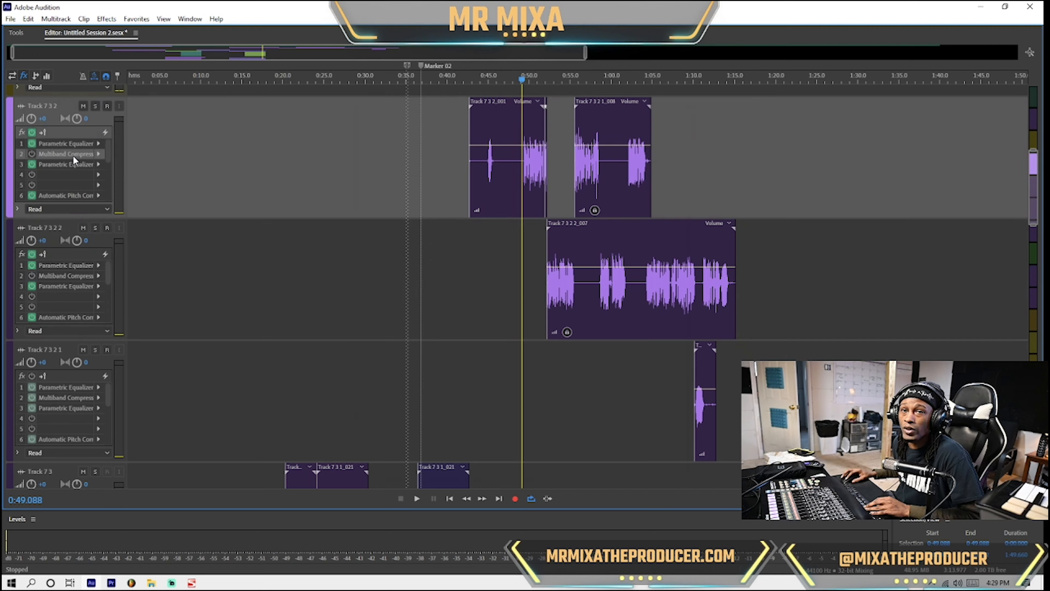
drag(517, 344, 518, 327)
click(429, 130)
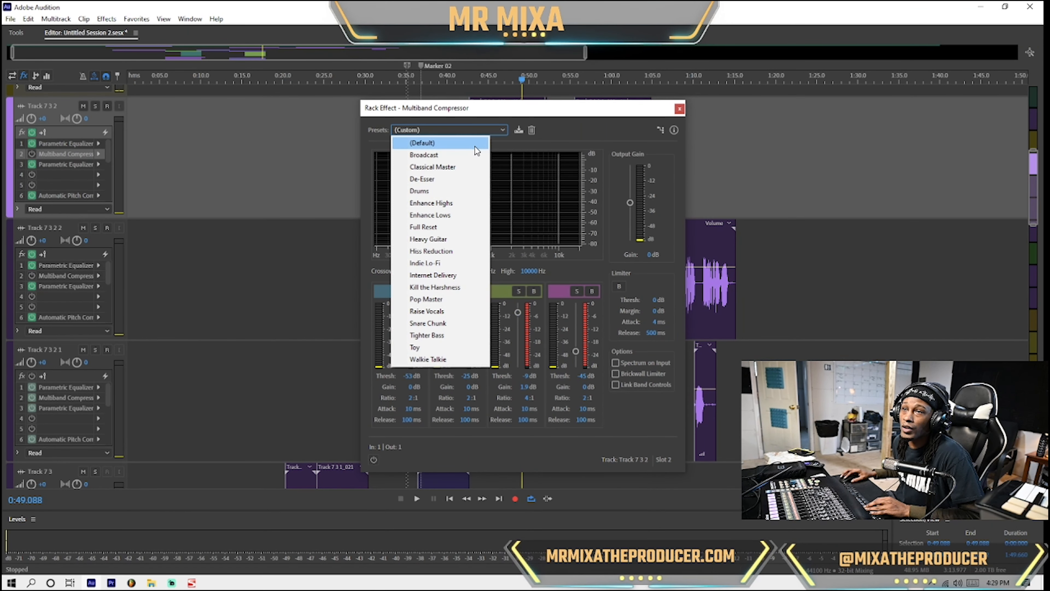
click(403, 140)
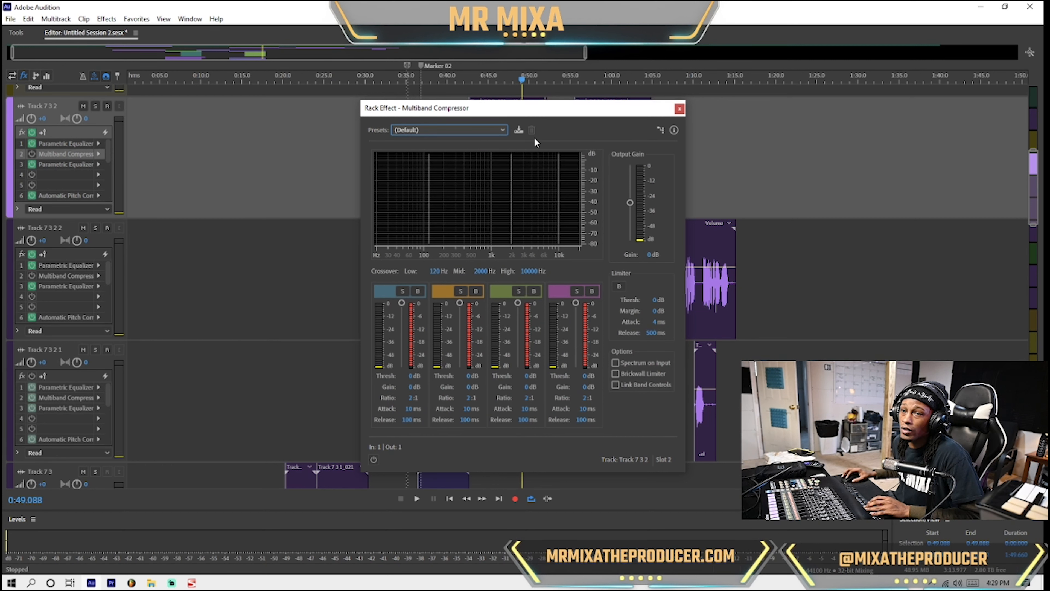
drag(566, 108, 853, 155)
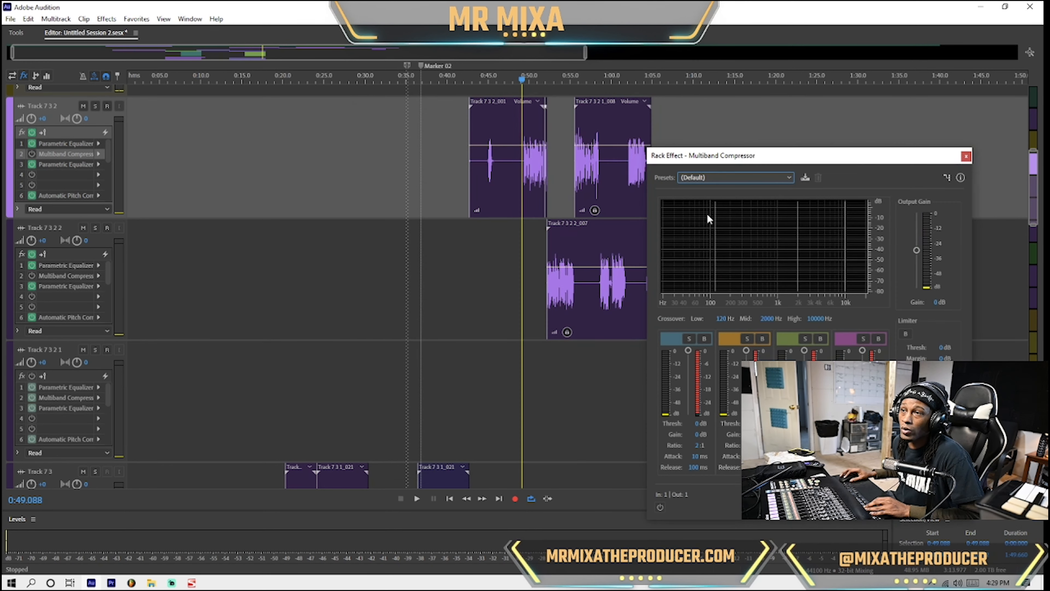
Play Track 7 3 2 from about 0:49 and turn on its Multiband Compressor during playback
click(520, 162)
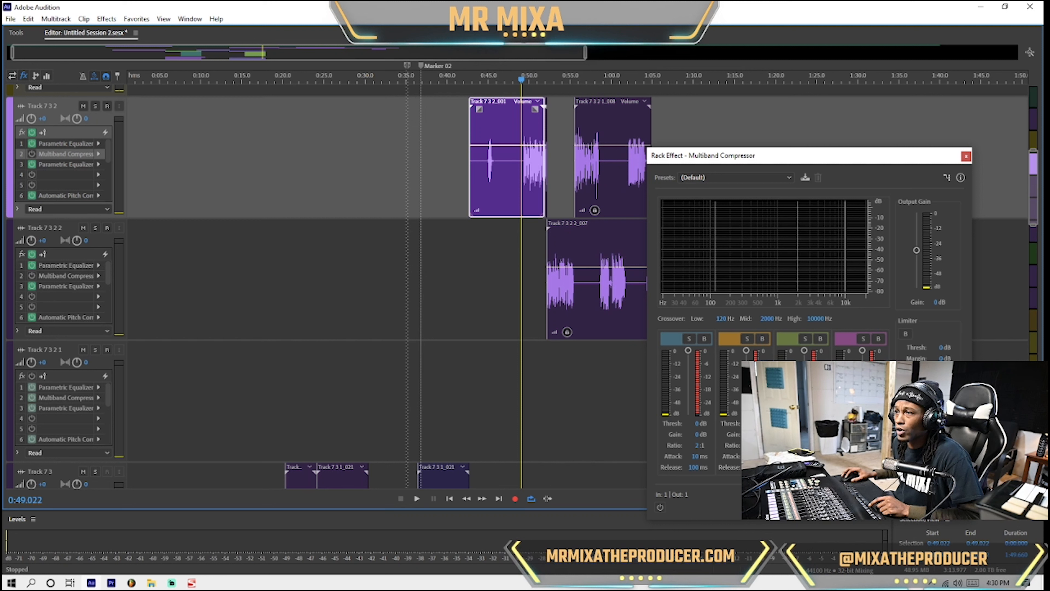
key(space)
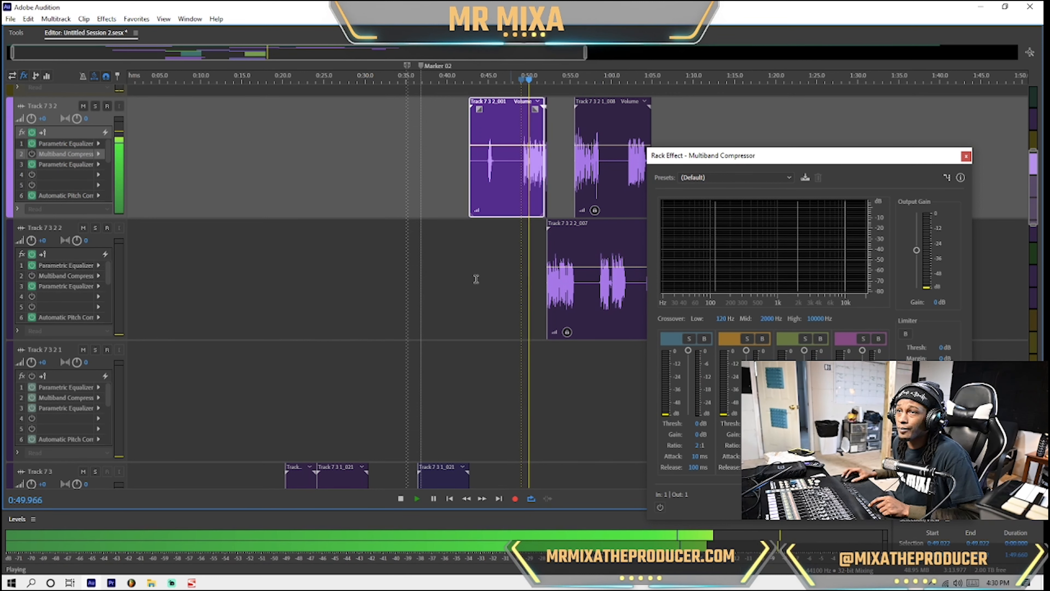
click(33, 153)
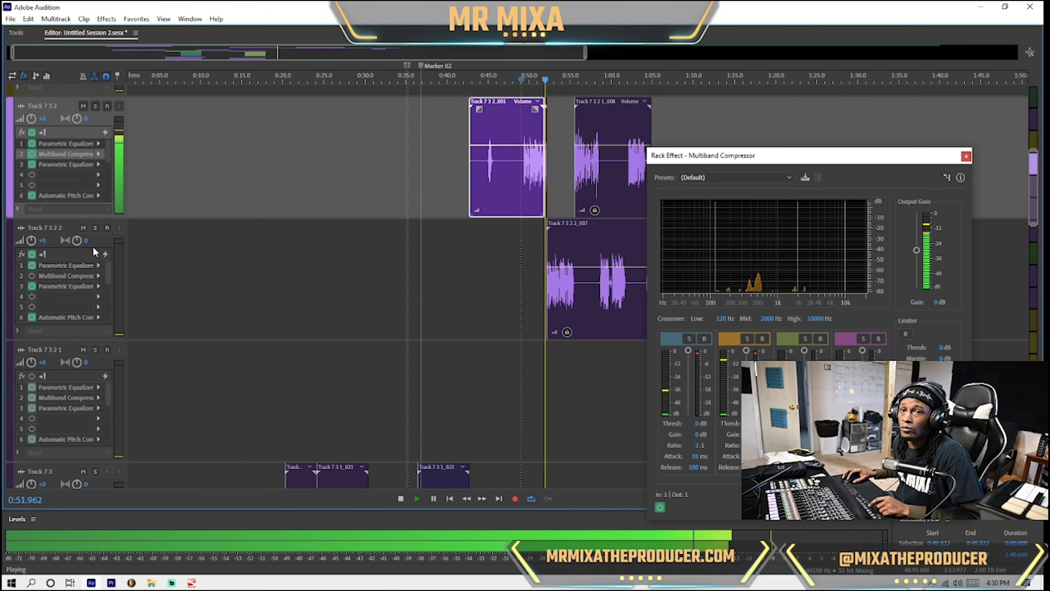
key(space)
key(space)
key(space)
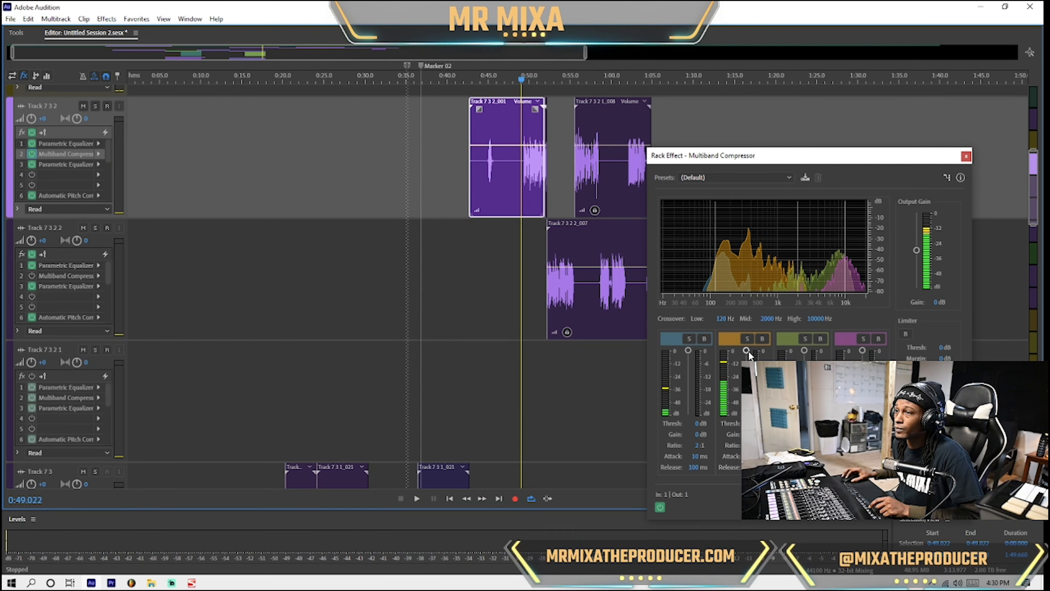
Lower the second band's threshold to -2 dB and compare that band soloed and unsoloed during playback
drag(747, 351, 746, 359)
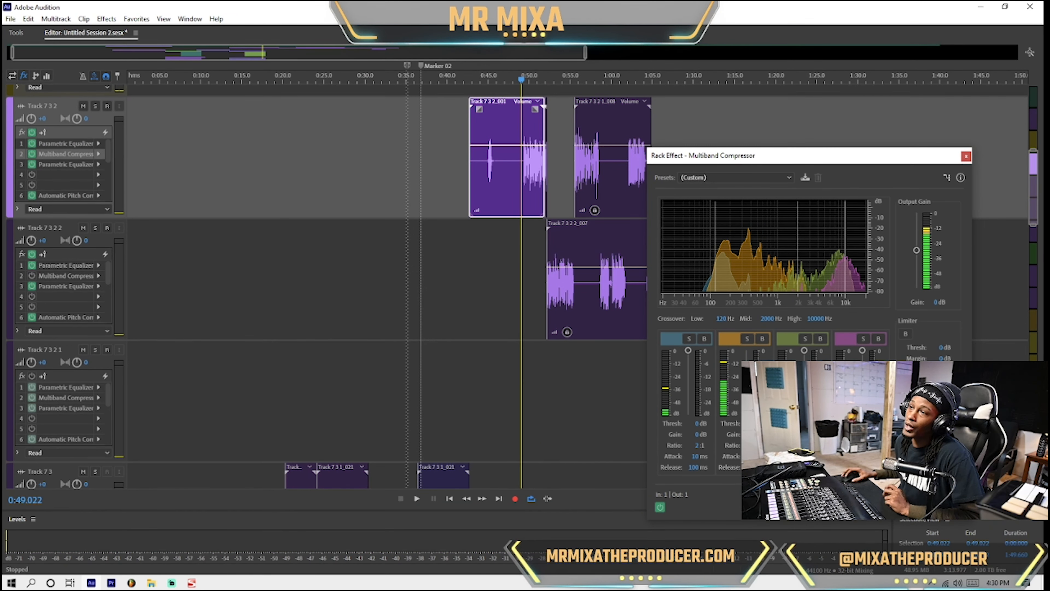
click(747, 338)
key(space)
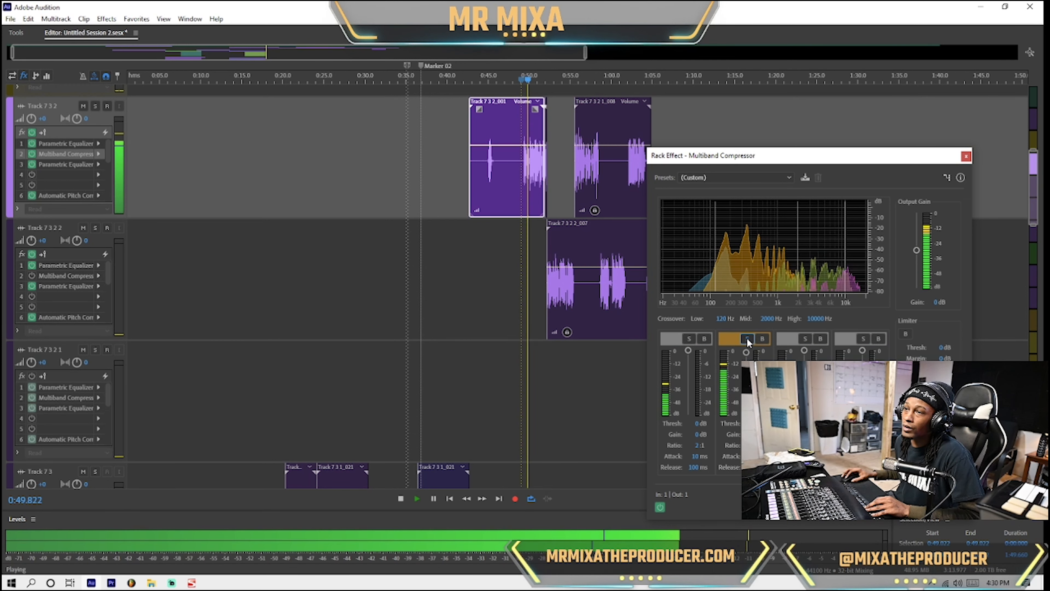
click(747, 339)
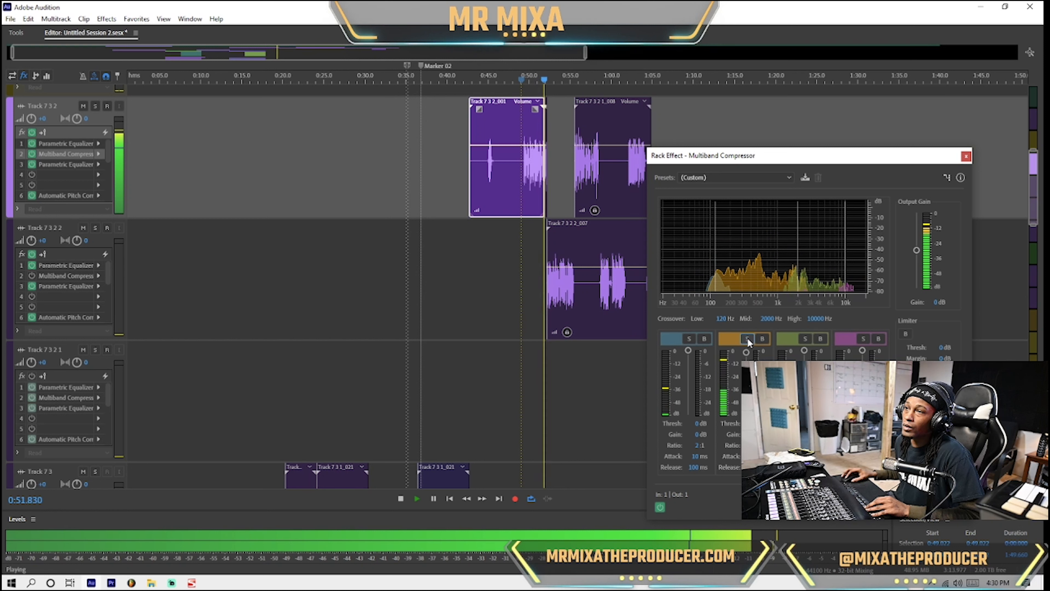
key(space)
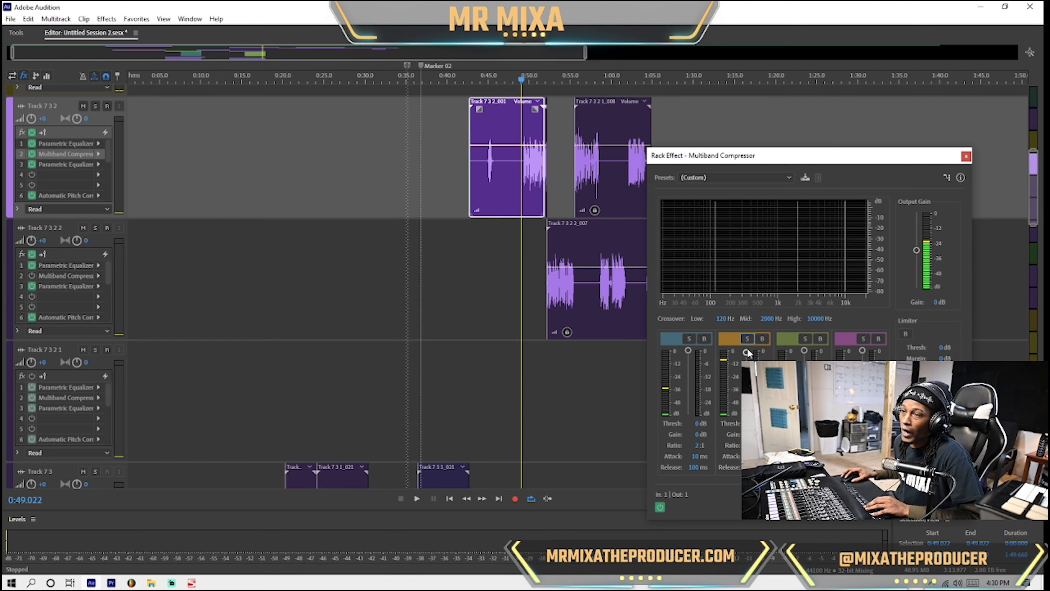
Reposition the Multiband Compressor window and solo the lowest band while playing from about 0:49
drag(831, 156, 853, 77)
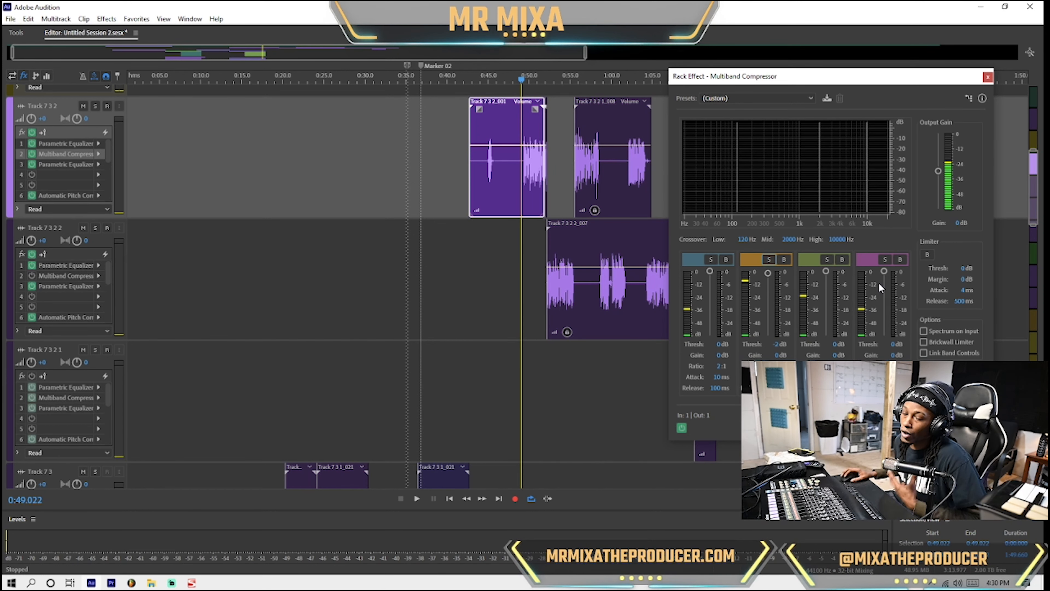
key(space)
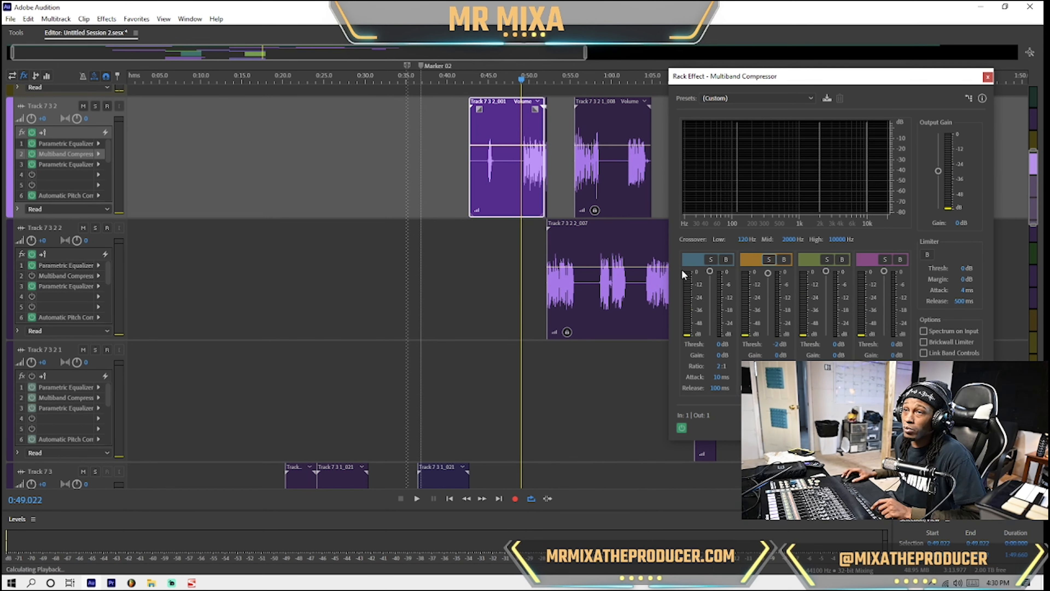
click(709, 257)
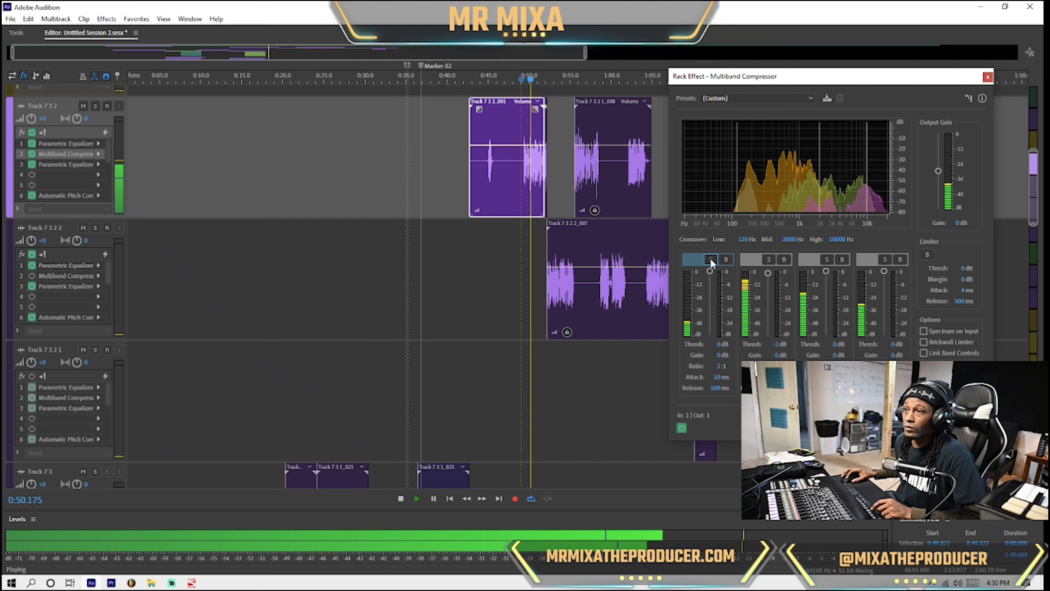
key(space)
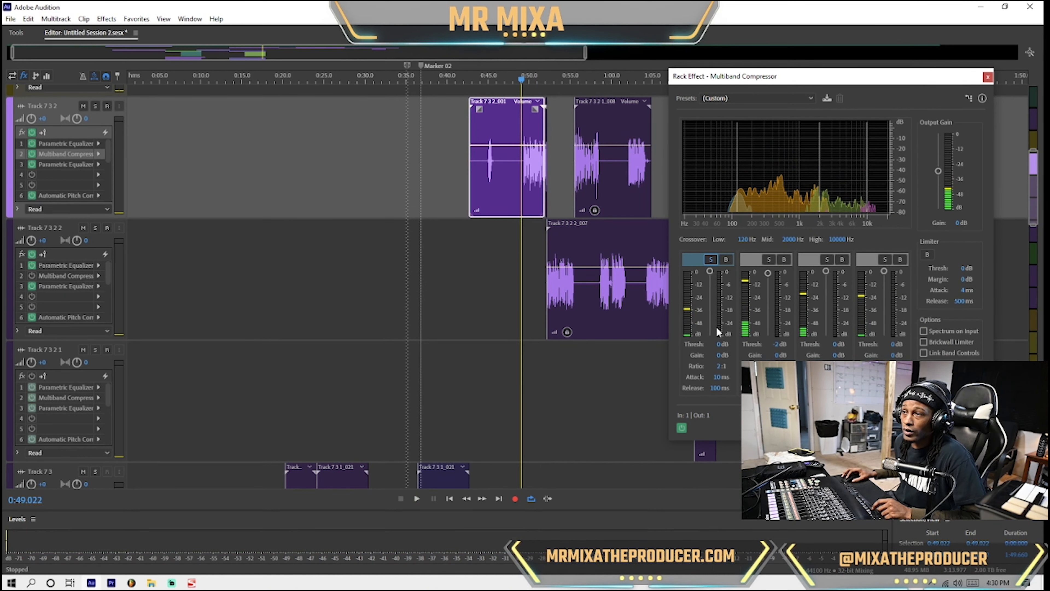
Set the lowest band's threshold to -50 dB and its gain to -18 dB by ear, and unsolo the band
drag(710, 271, 719, 374)
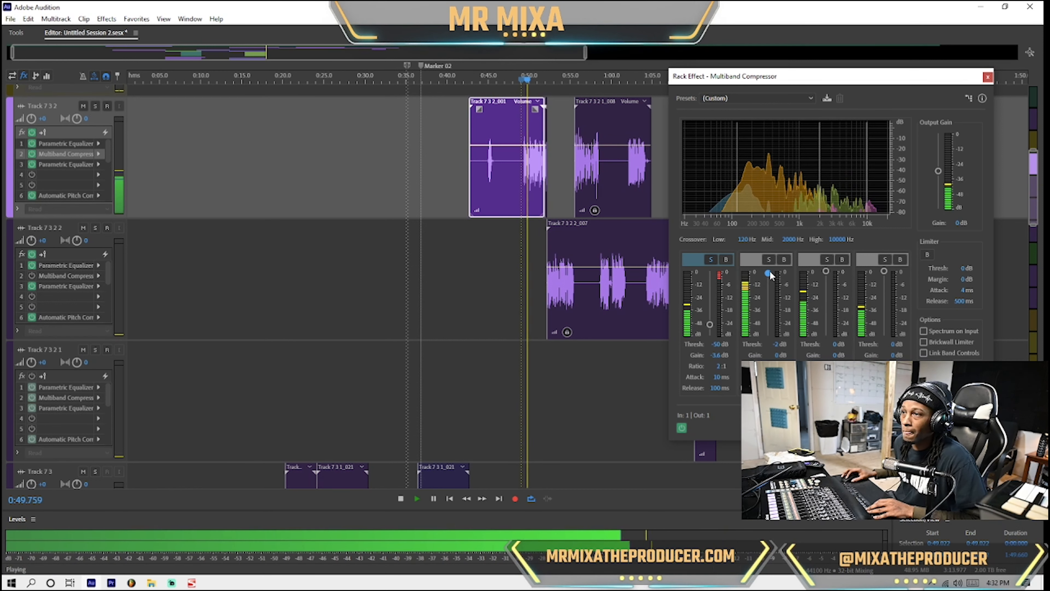
key(space)
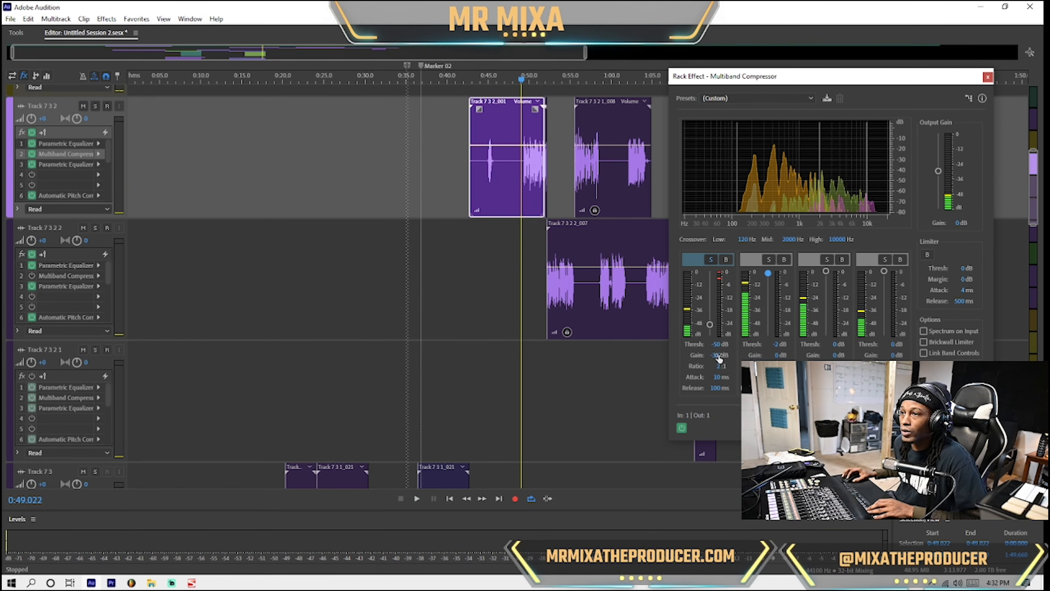
key(space)
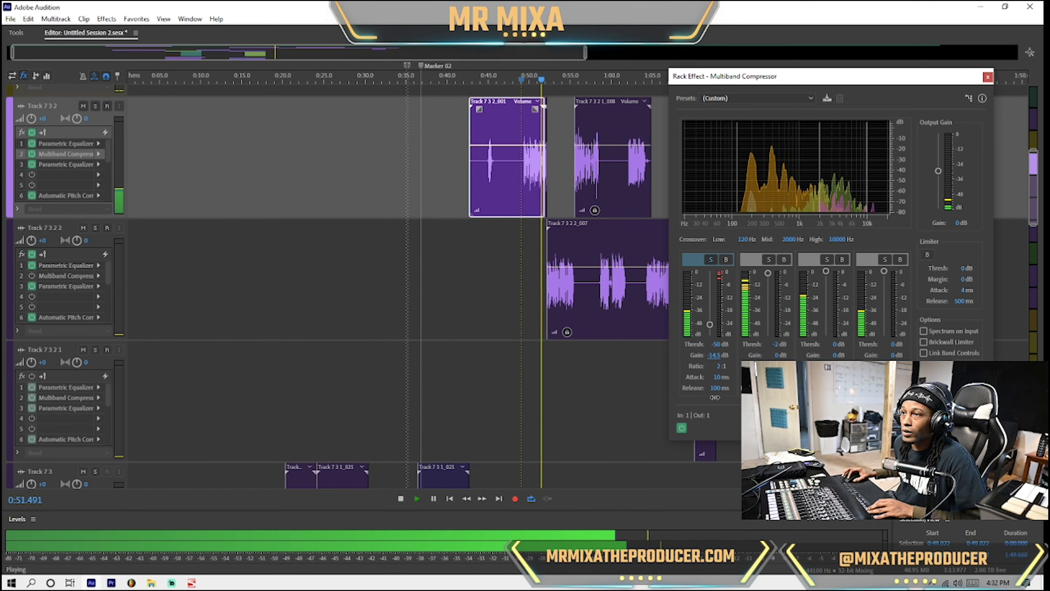
key(space)
key(space)
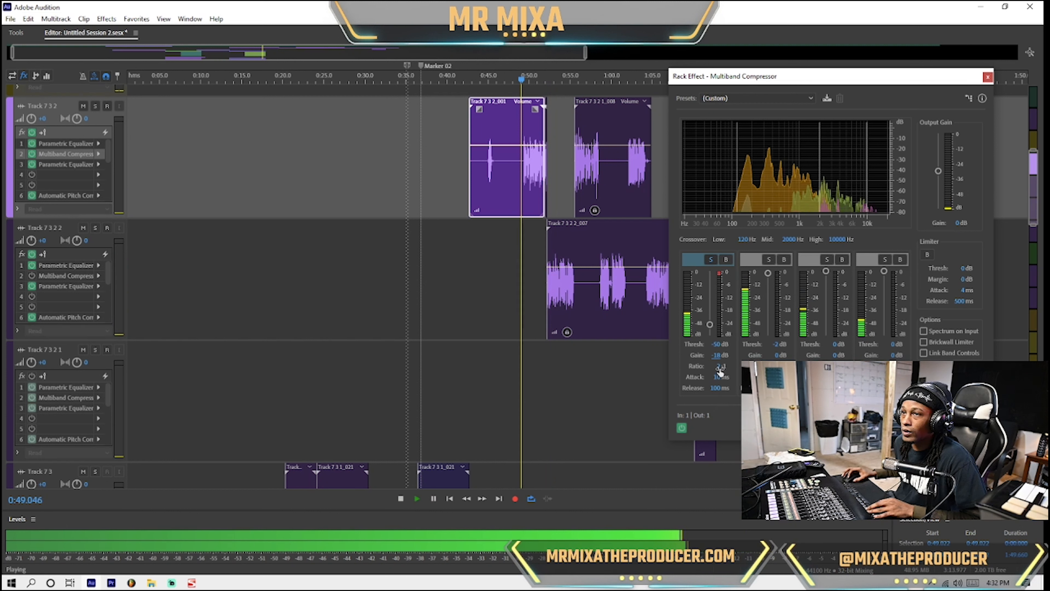
key(space)
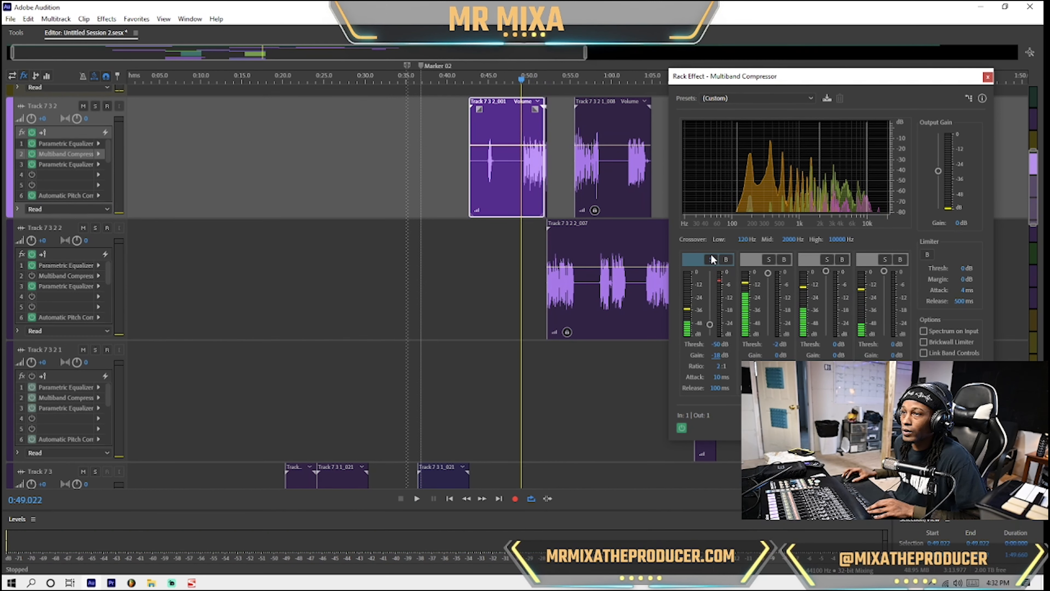
click(711, 258)
Lower the second band's threshold to -16 dB while auditioning the vocal with all bands playing
key(space)
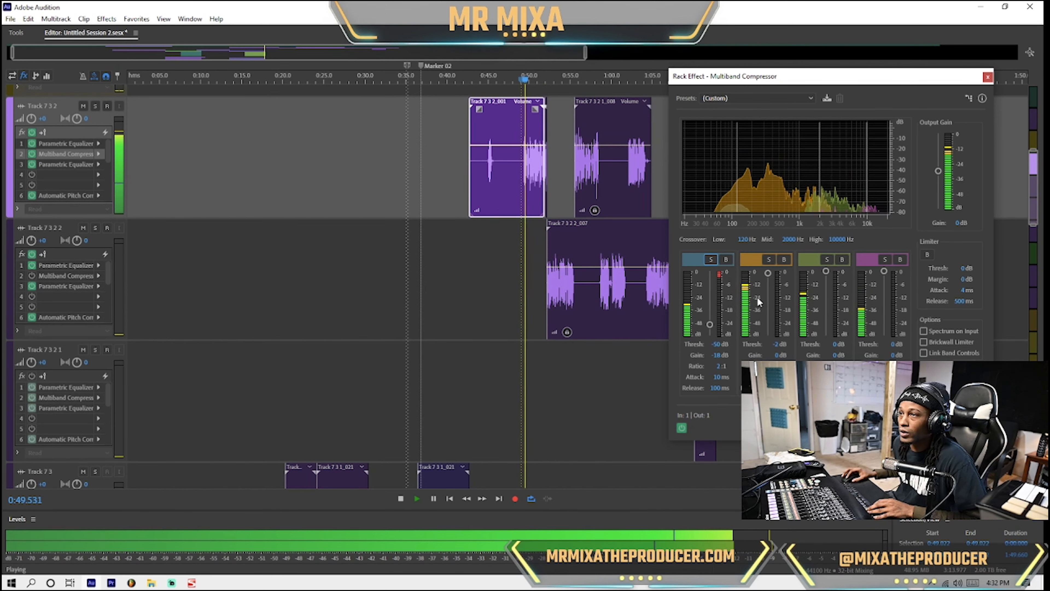
mouse_move(768, 274)
mouse_down()
mouse_move(776, 298)
mouse_move(770, 290)
mouse_up()
key(space)
key(space)
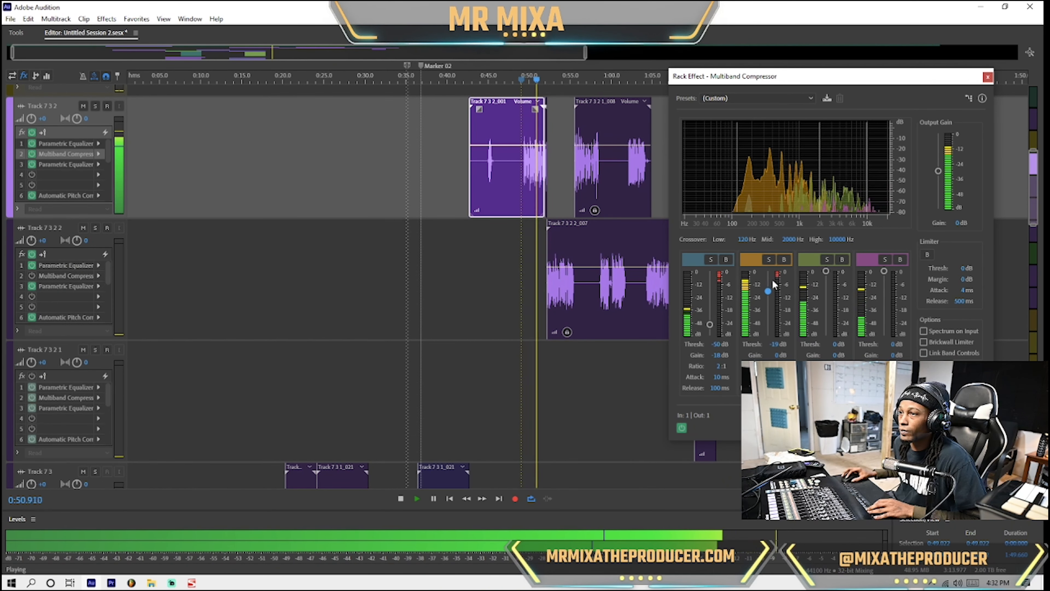
key(space)
drag(767, 291, 766, 289)
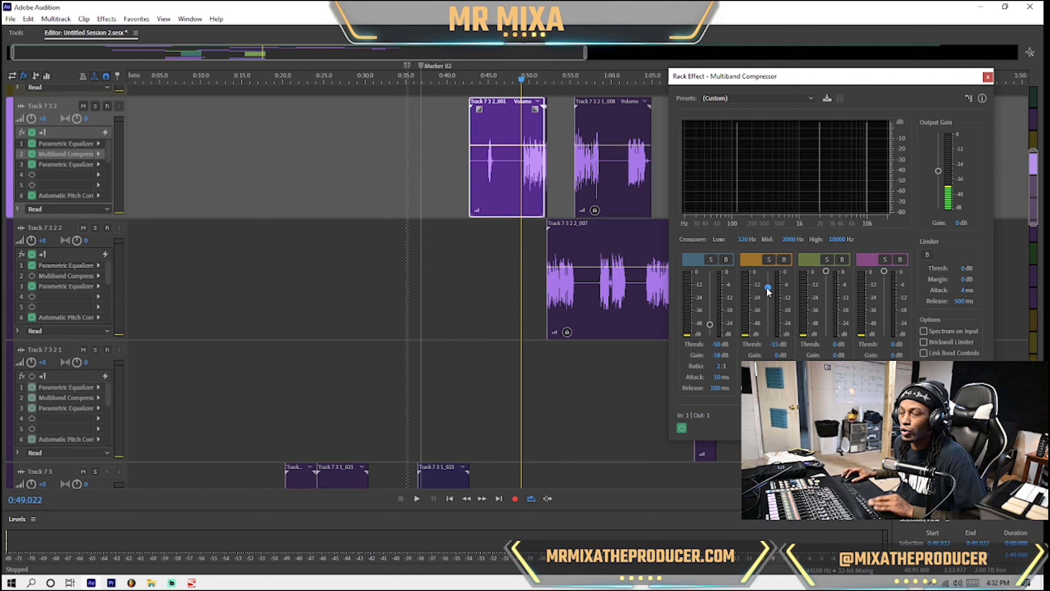
key(space)
drag(767, 290, 766, 290)
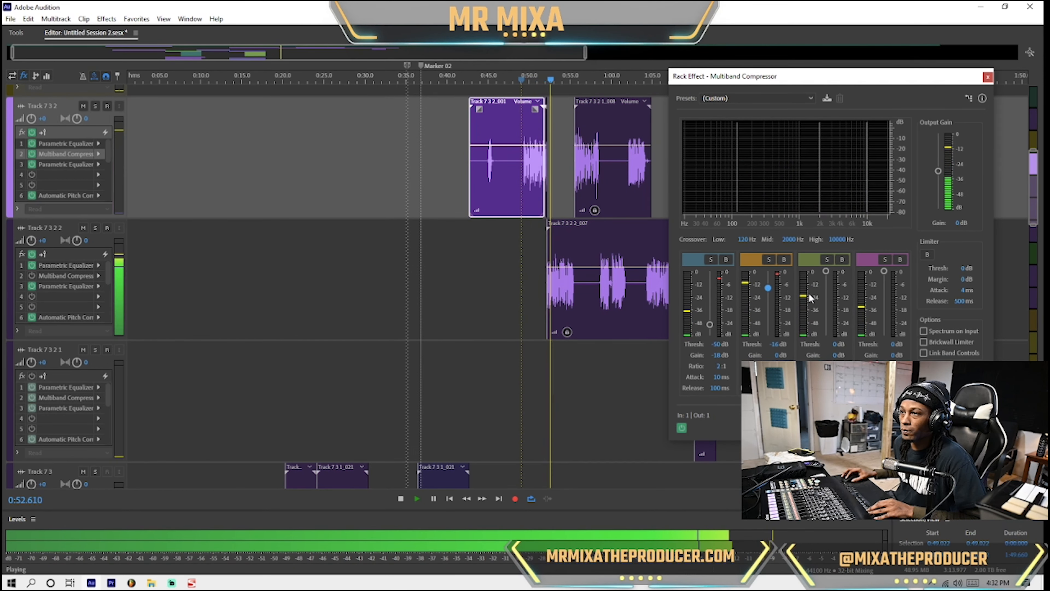
Set the third band's threshold to -28 dB and audition the vocal from about 0:49
key(space)
drag(827, 274, 829, 298)
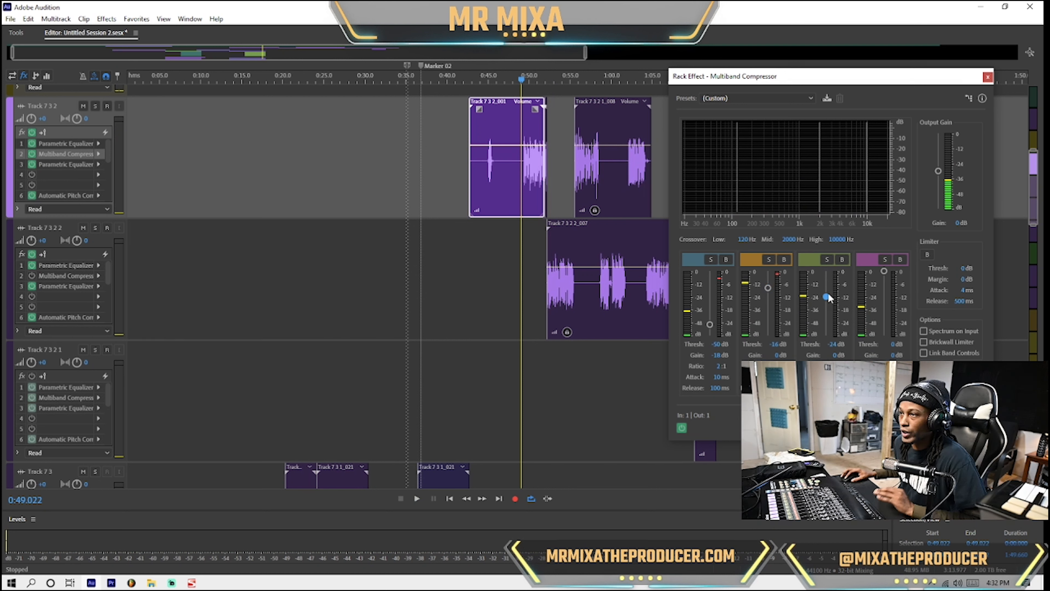
drag(829, 297, 831, 302)
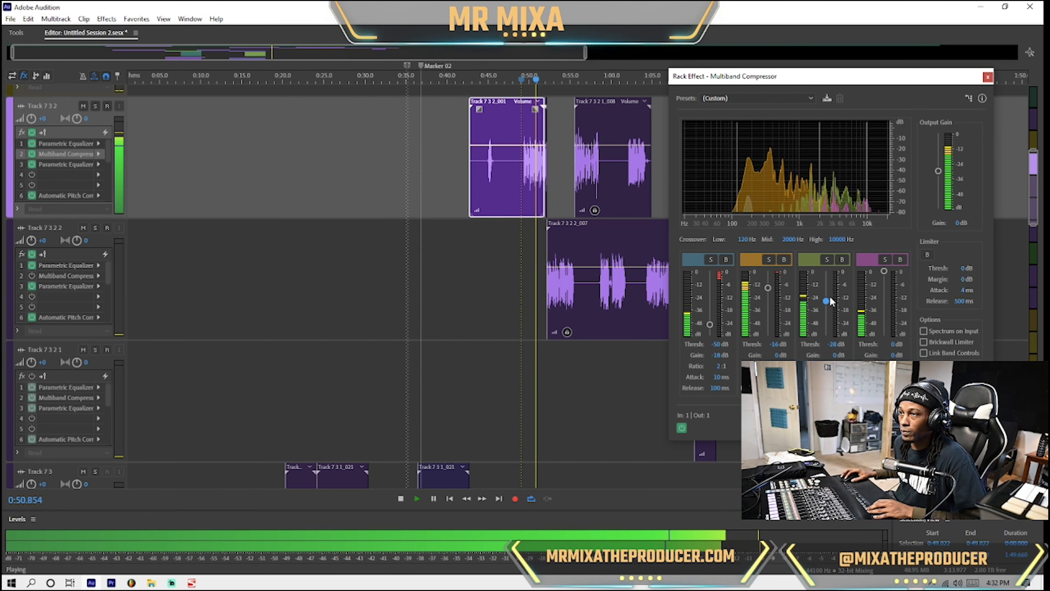
key(space)
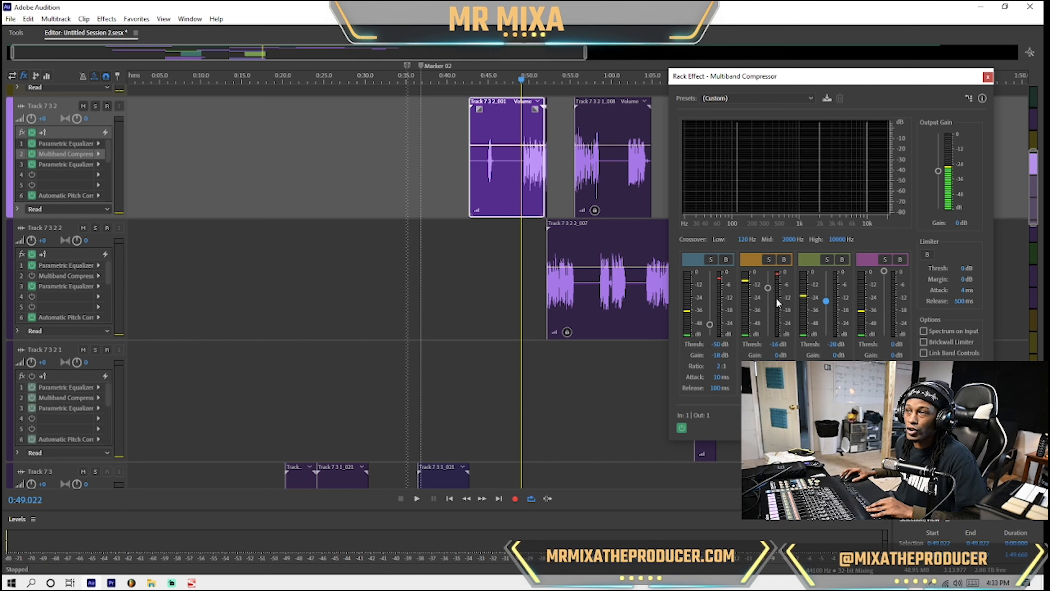
Try lower thresholds on the second band during playback, including -27 dB, and set it to -18 dB
key(space)
drag(768, 287, 773, 311)
key(space)
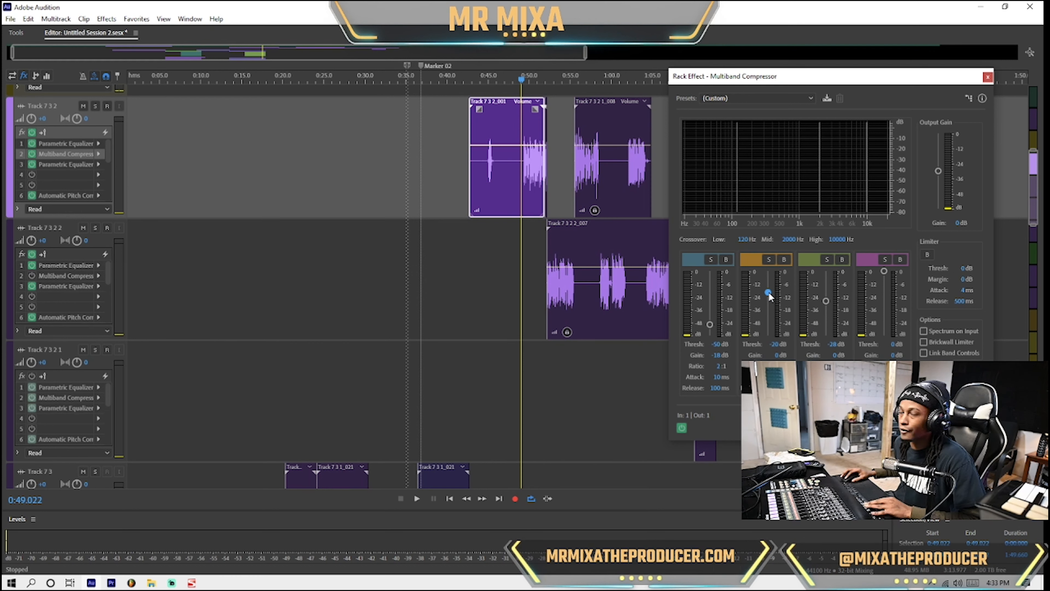
drag(769, 296, 771, 304)
key(space)
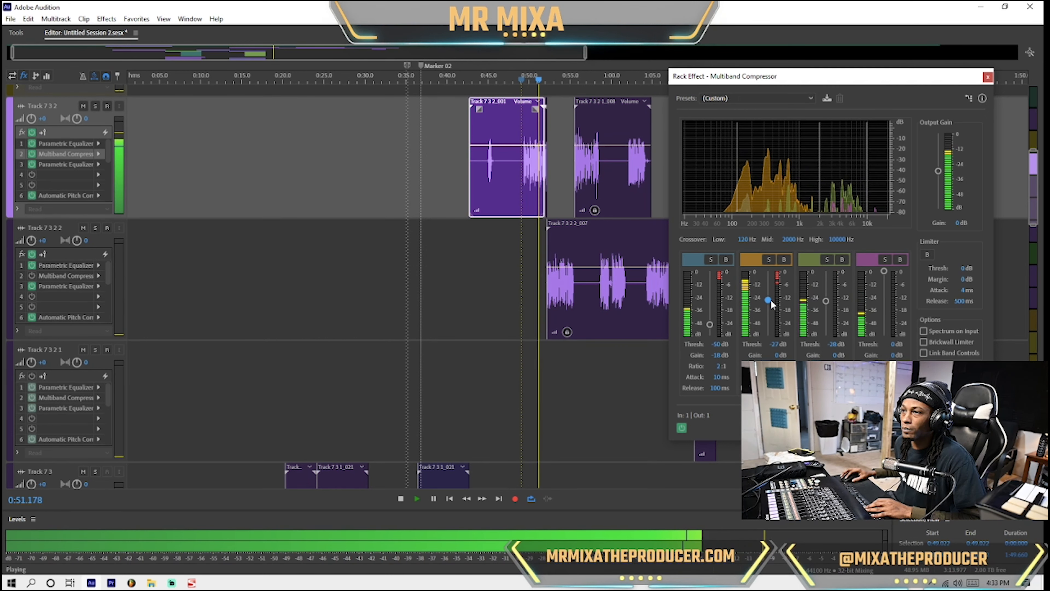
drag(771, 304, 768, 290)
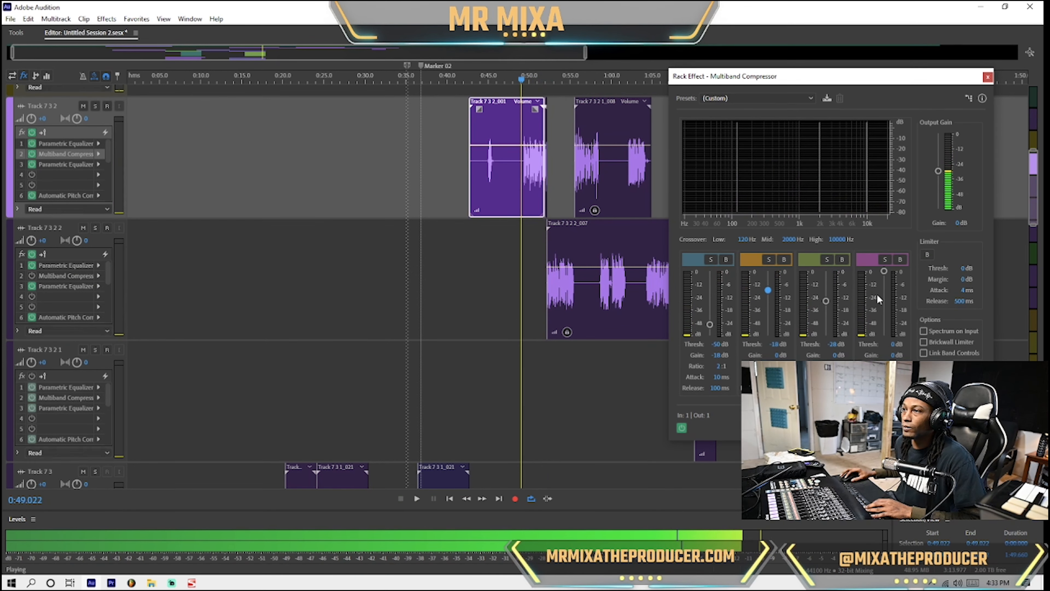
Set the highest band's threshold to -36 dB during playback
drag(884, 271, 884, 314)
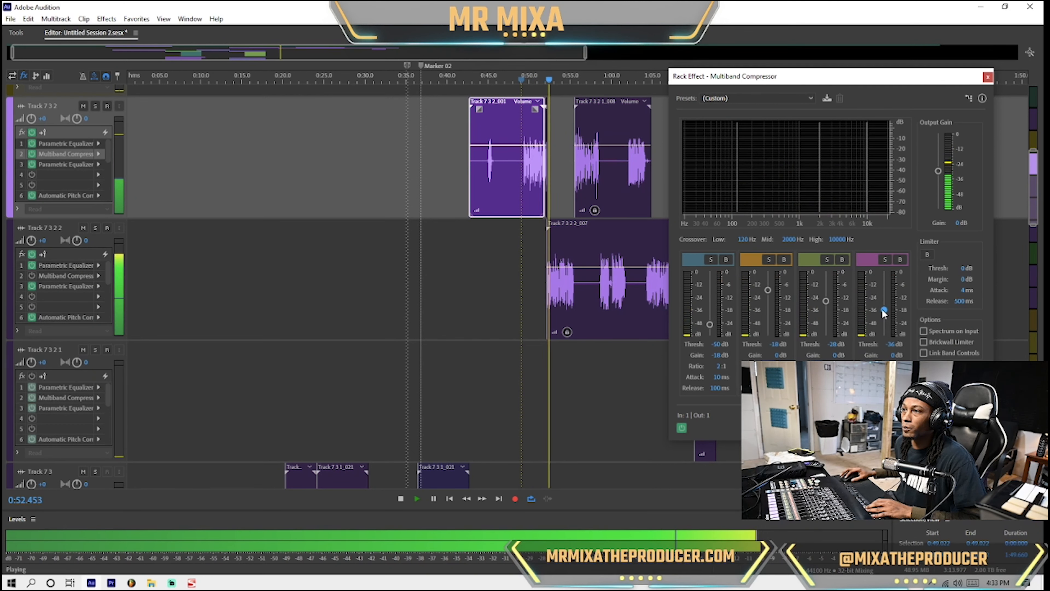
key(space)
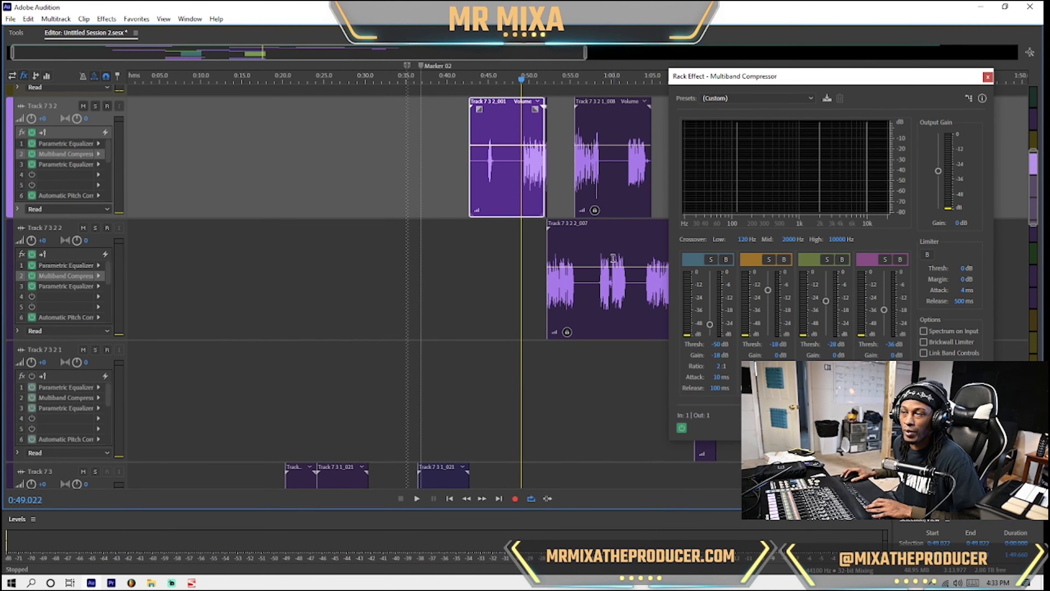
Set the attack of Track 7 3 2's Automatic Pitch Correction to 4 during playback and copy the effect to slot 6 of Track 7 3 2 2
key(space)
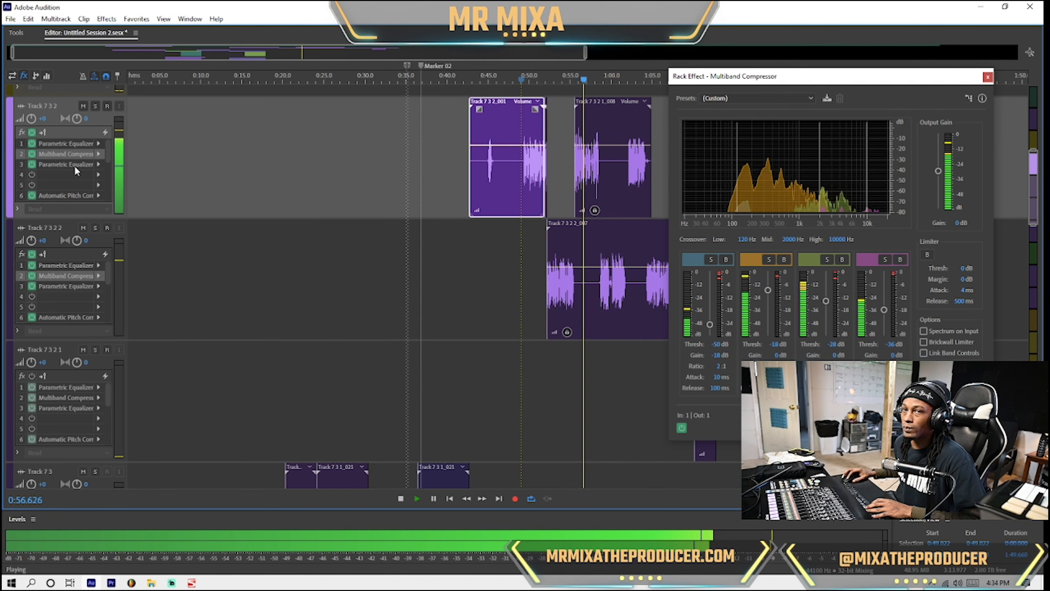
double_click(56, 196)
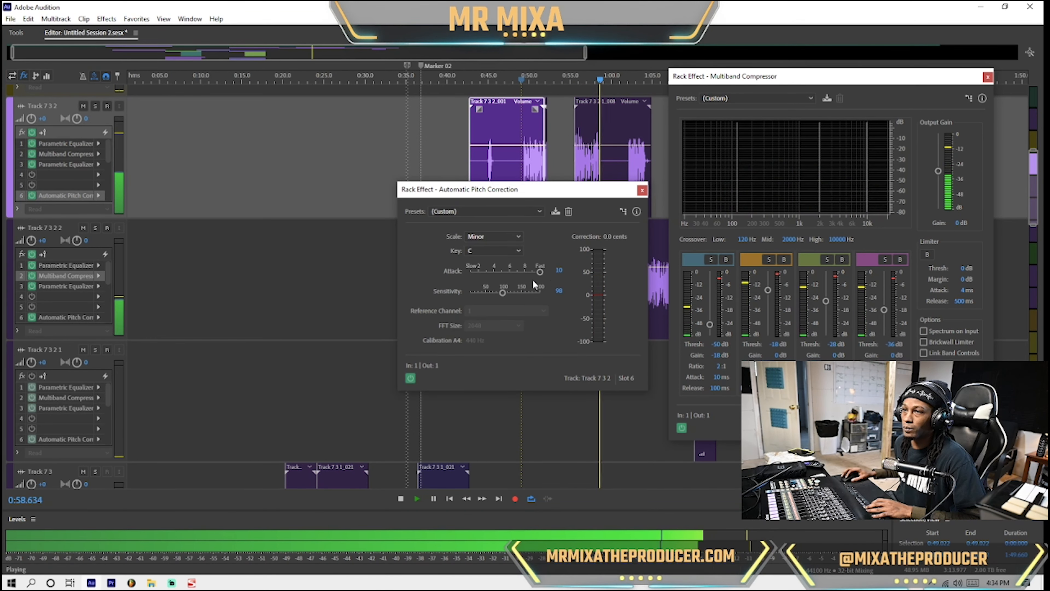
drag(539, 272, 493, 272)
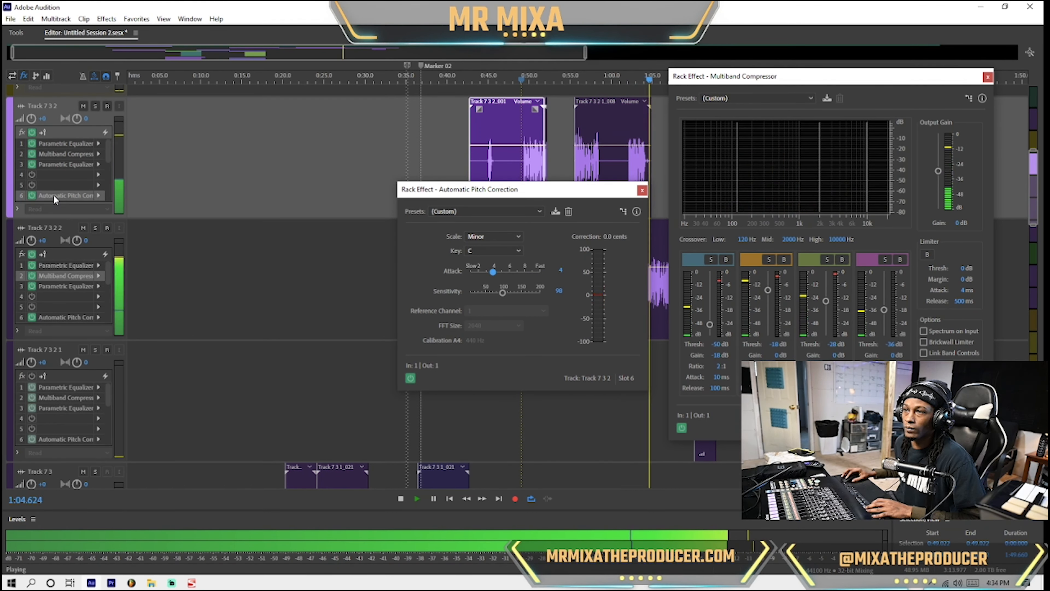
scroll(55, 200, down, 1)
click(67, 318)
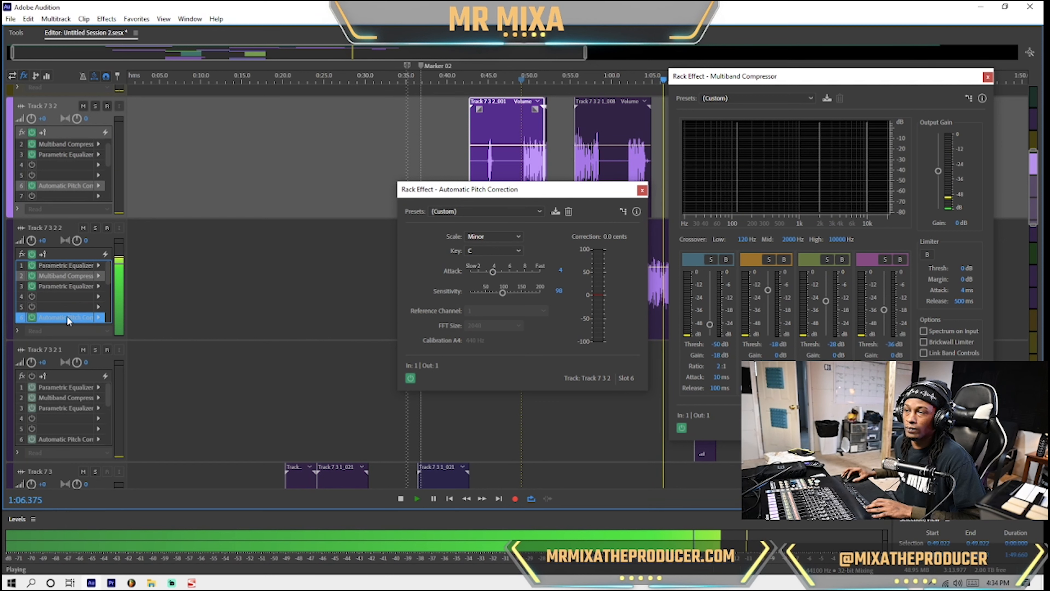
click(642, 189)
click(987, 76)
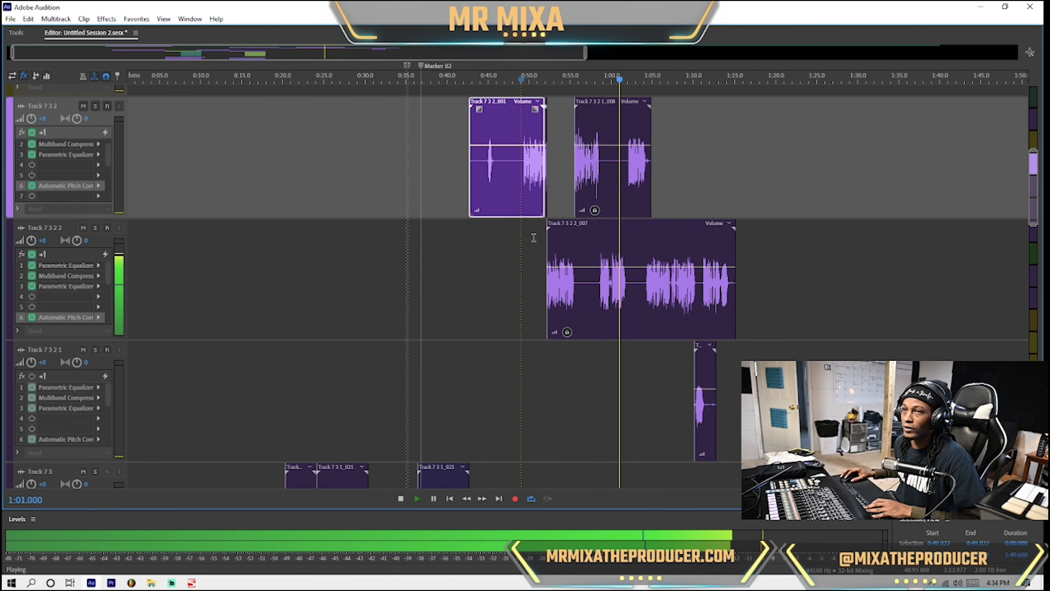
Listen to the layered vocals through to about 1:13 and return the playhead to 0:45
scroll(44, 180, down, 2)
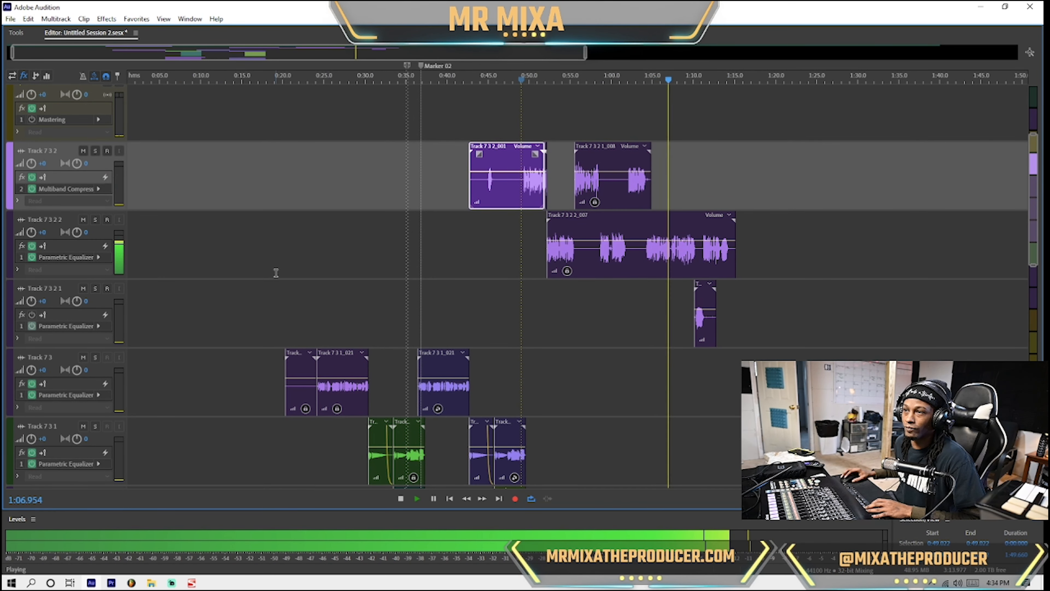
click(487, 304)
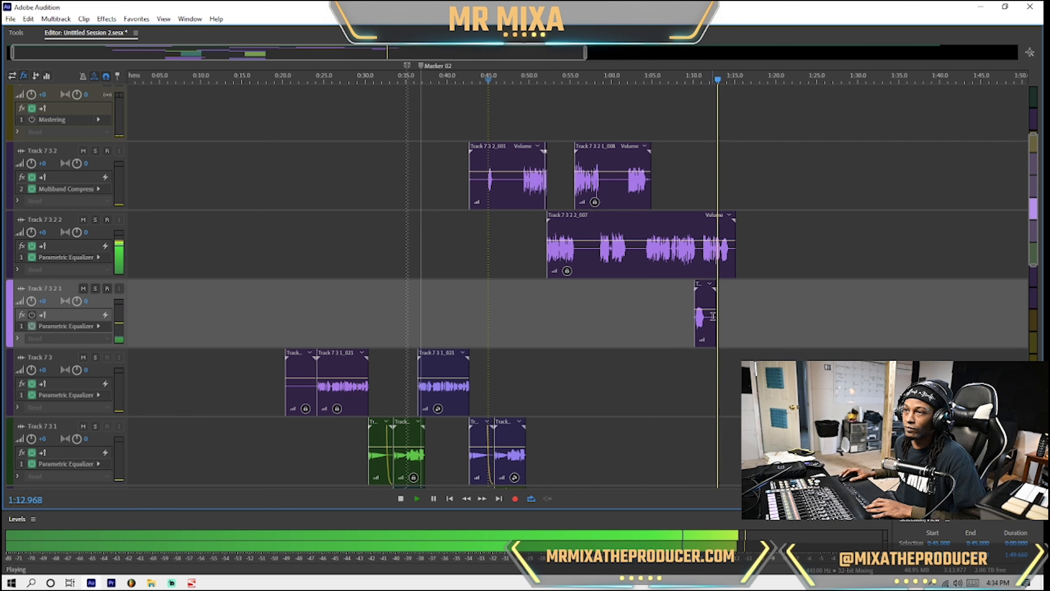
key(space)
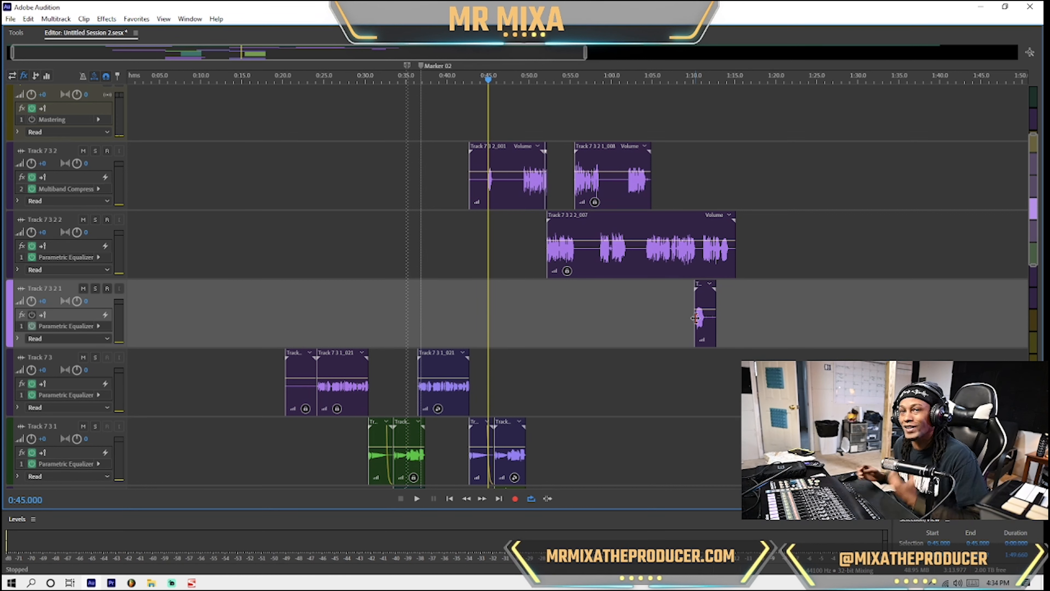
Check the settings of the Parametric Equalizer in slot 3 of Track 7 3 2
scroll(70, 159, up, 2)
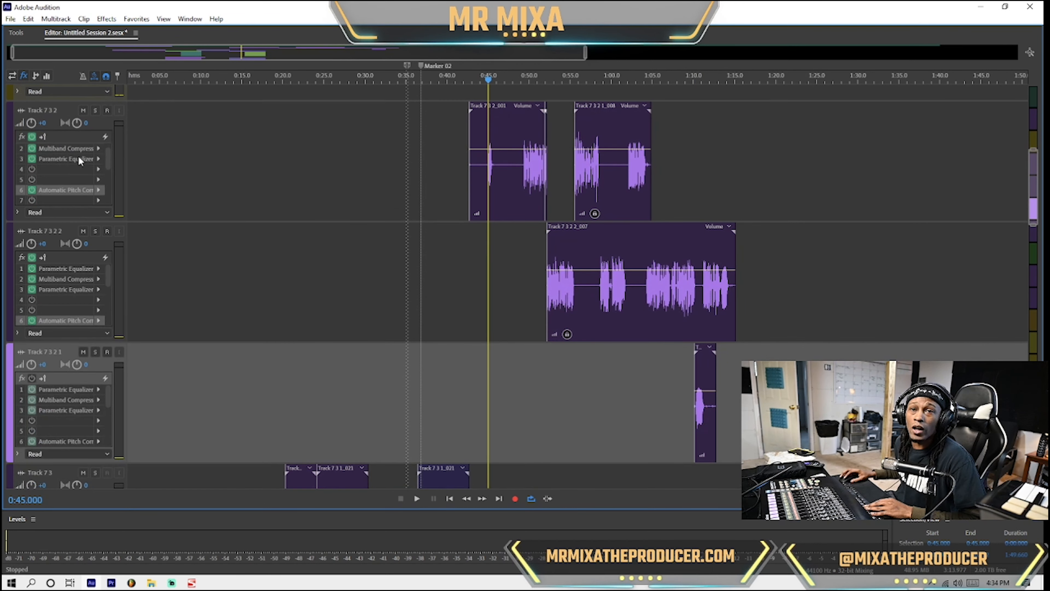
double_click(79, 158)
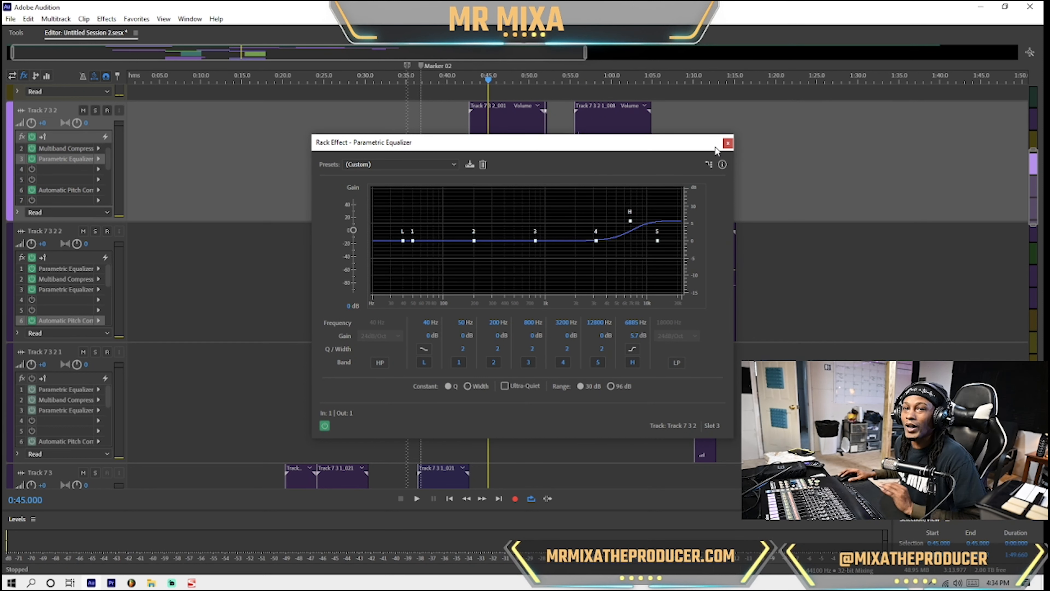
click(726, 145)
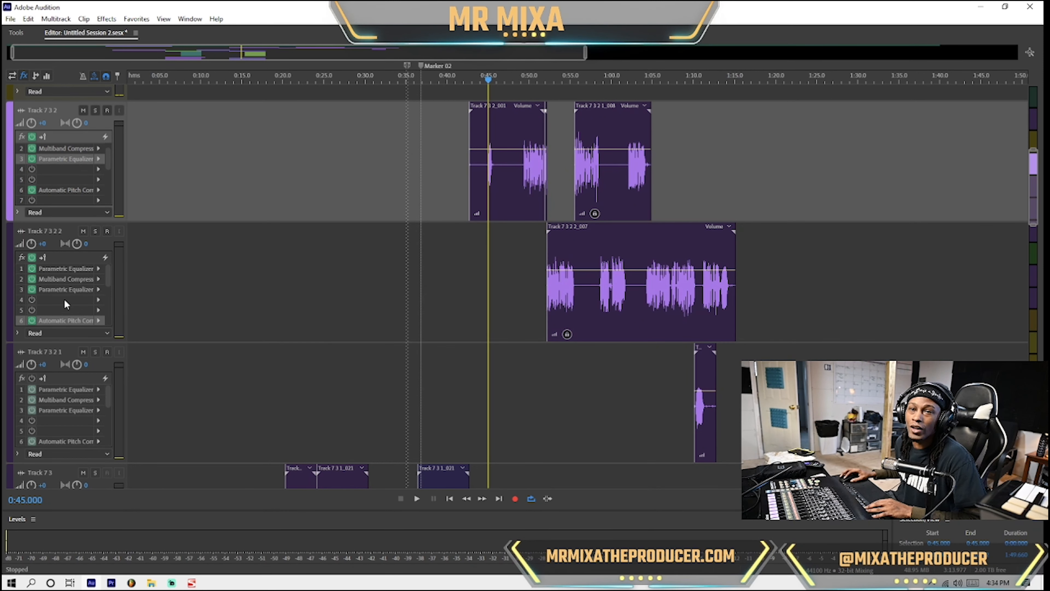
Turn on Track 7 3 2 1's effects rack, copy Track 7 3 2 2's Multiband Compressor into slot 2, and audition from about 1:09
click(31, 377)
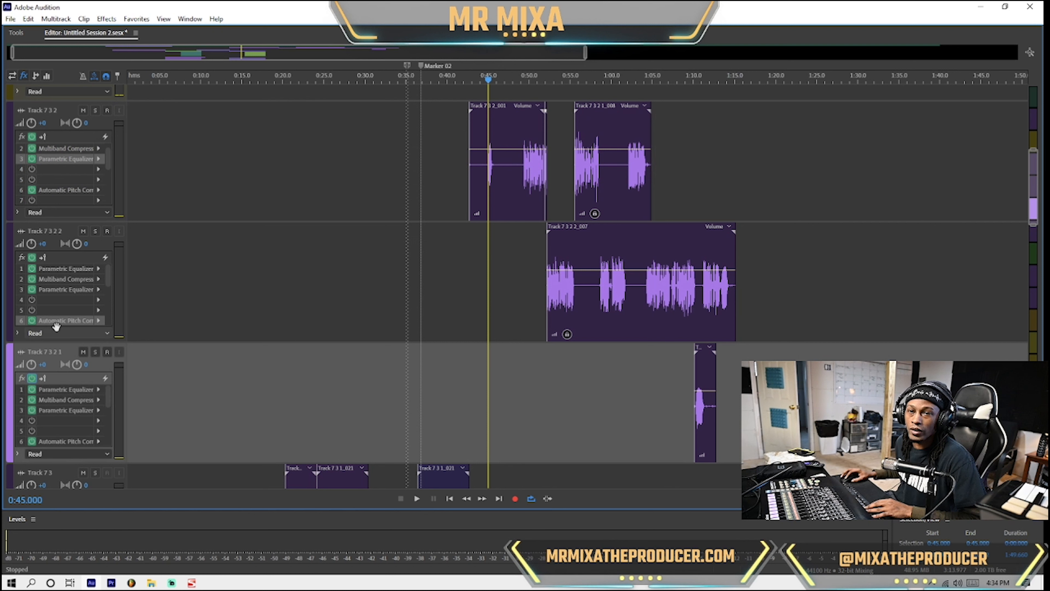
drag(50, 281, 62, 399)
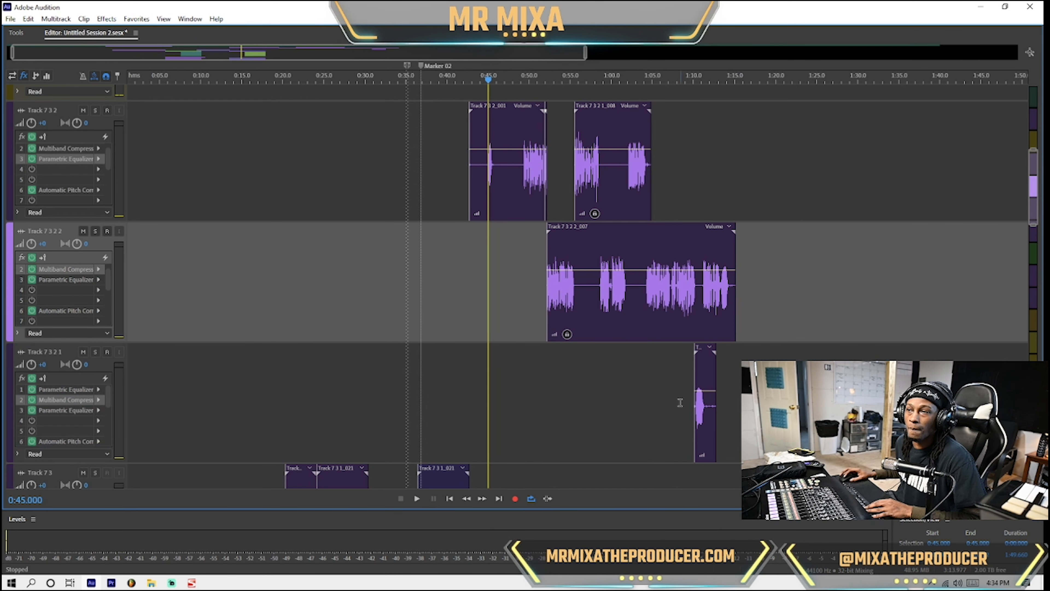
click(684, 360)
key(space)
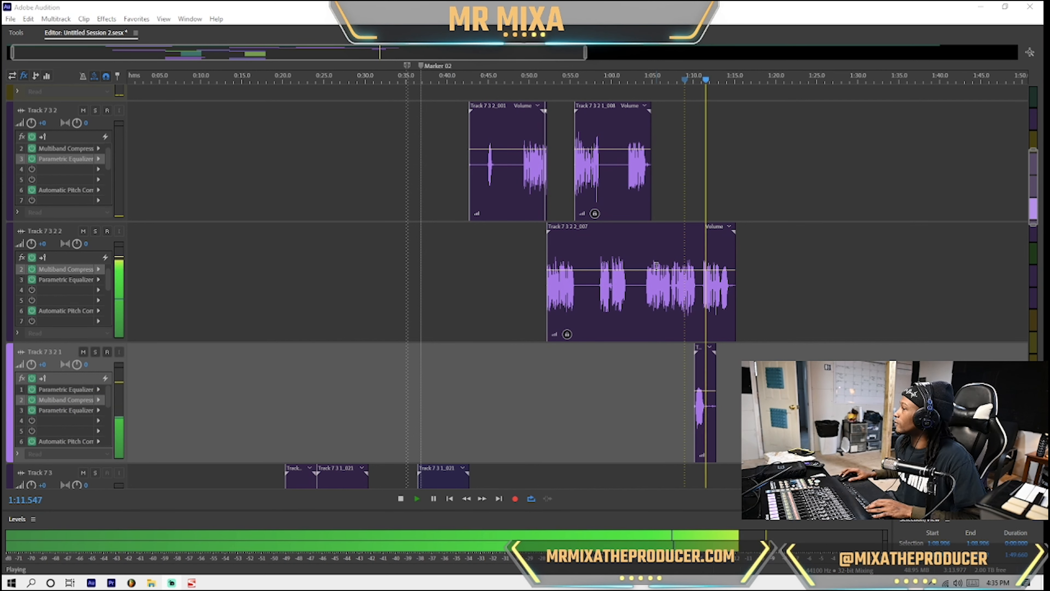
click(526, 238)
key(space)
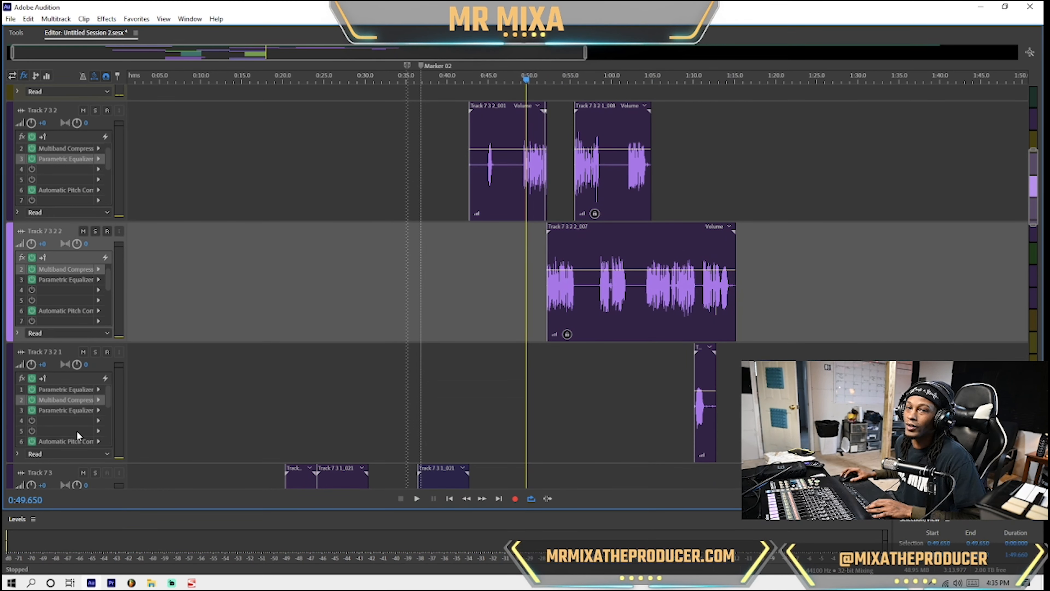
Check the Automatic Pitch Correction settings on Track 7 3 2 1 with the playhead just before its clip
double_click(58, 441)
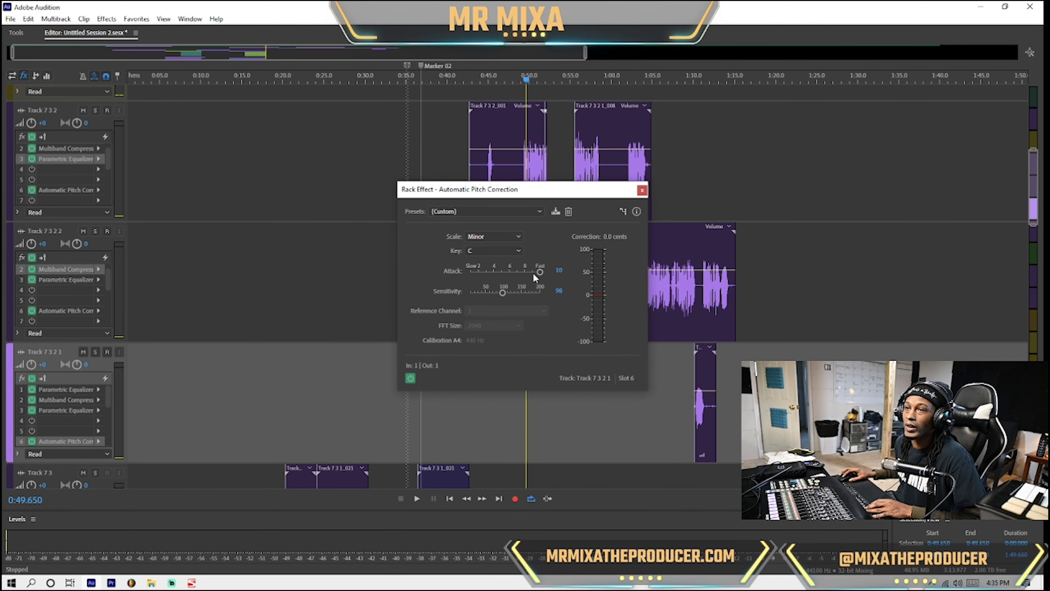
click(685, 355)
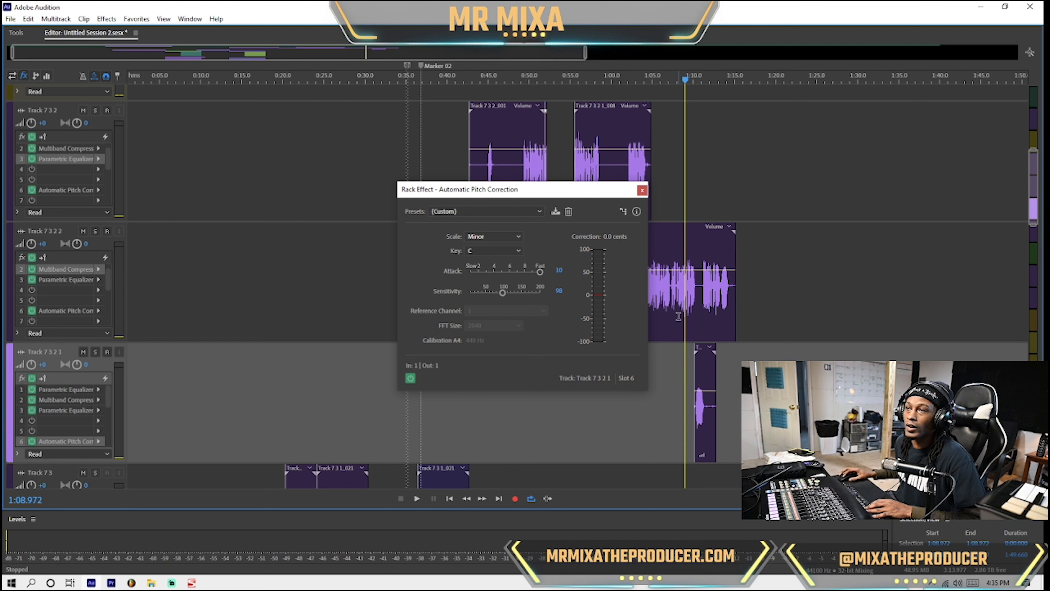
scroll(678, 316, up, 2)
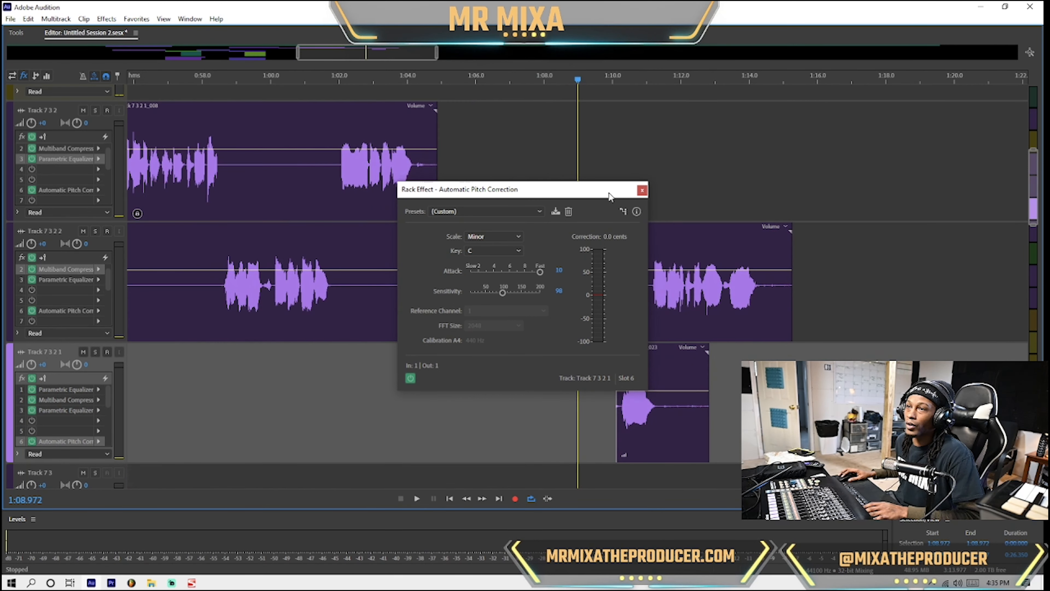
click(642, 190)
Place the playhead at about 0:49.65 and insert a Dynamics effect in slot 4 of Track 7 3 2
key(minus)
key(minus)
key(minus)
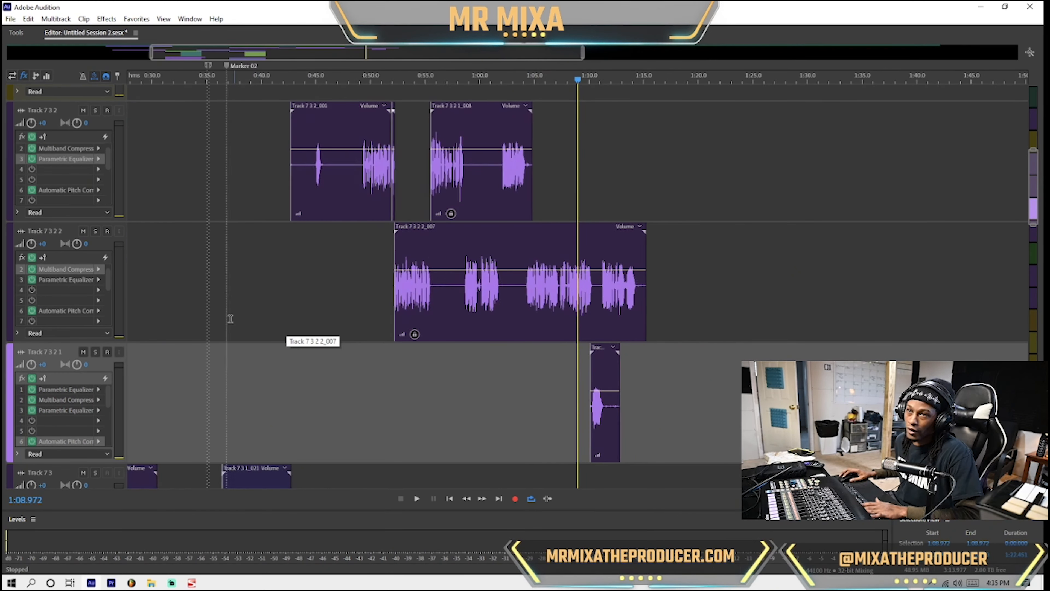
scroll(482, 284, up, 5)
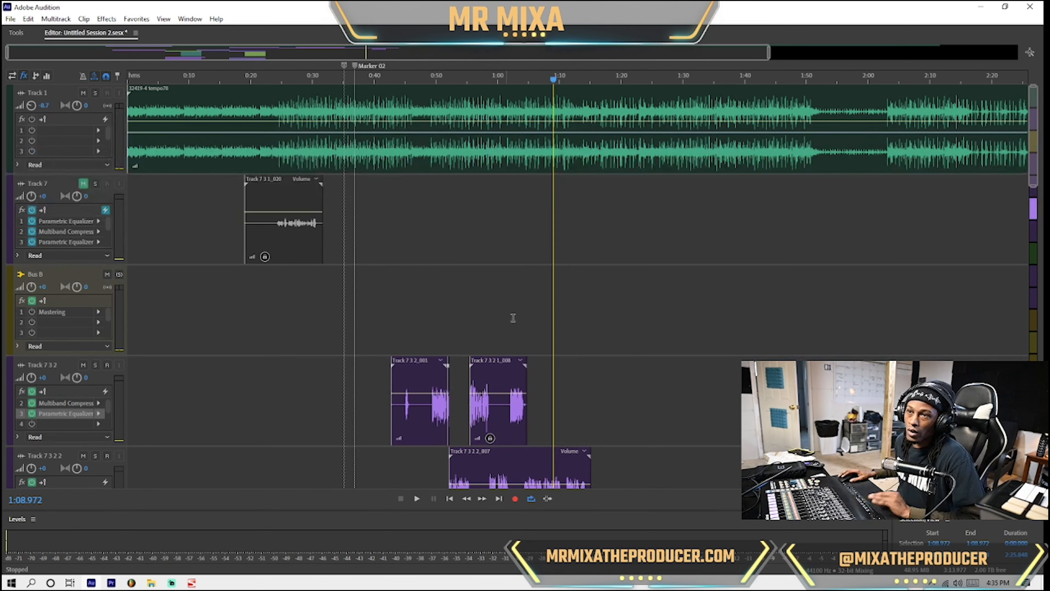
scroll(482, 284, down, 2)
click(432, 368)
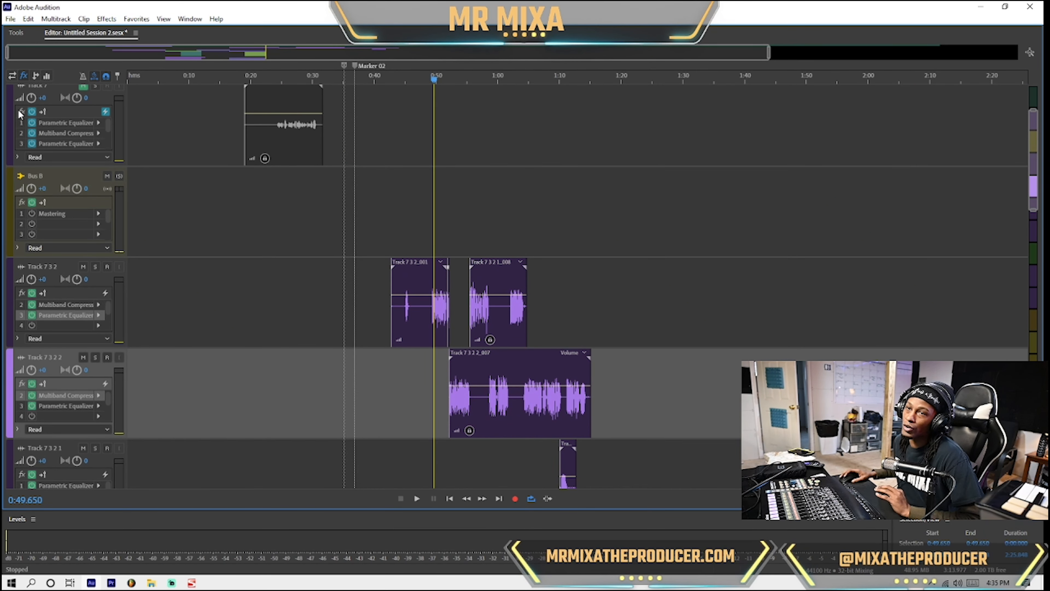
scroll(77, 316, up, 1)
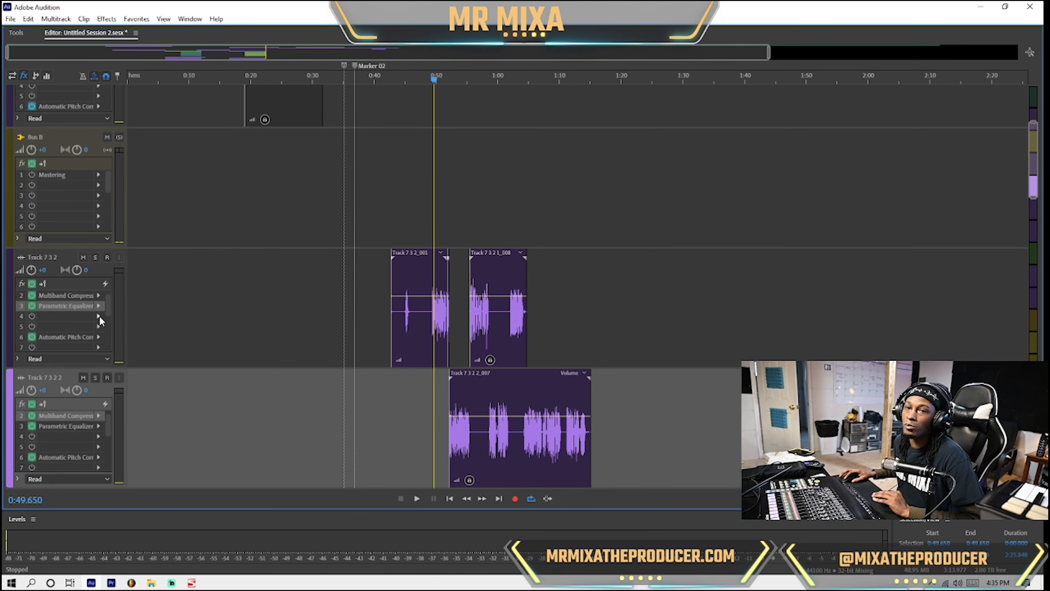
click(98, 316)
mouse_move(192, 356)
click(264, 392)
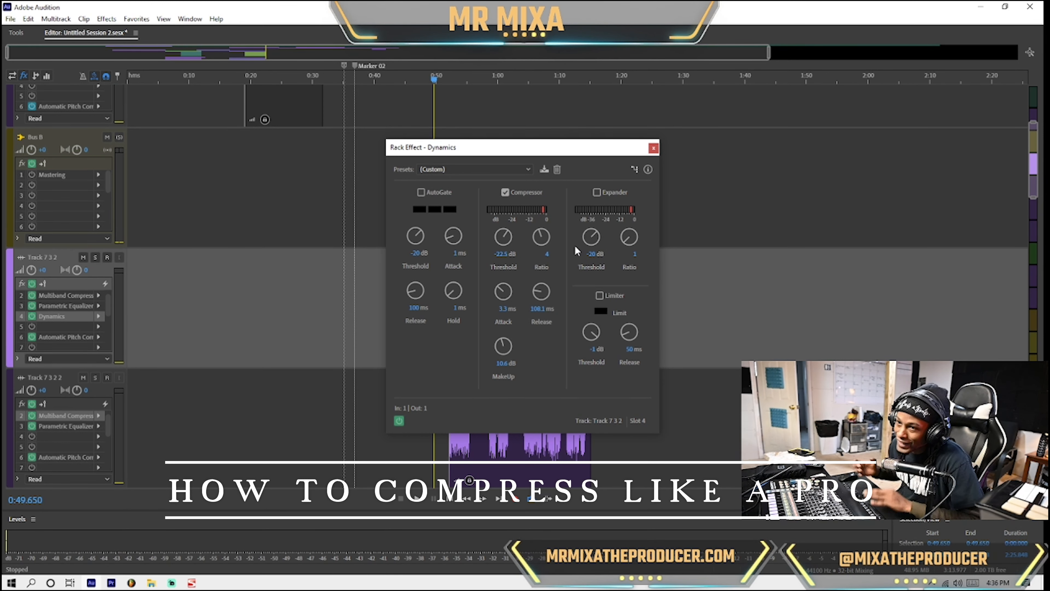
Audition Track 7 3 2 with Dynamics on, switch the Dynamics effect off, and replay from 0:49.65 to compare
key(space)
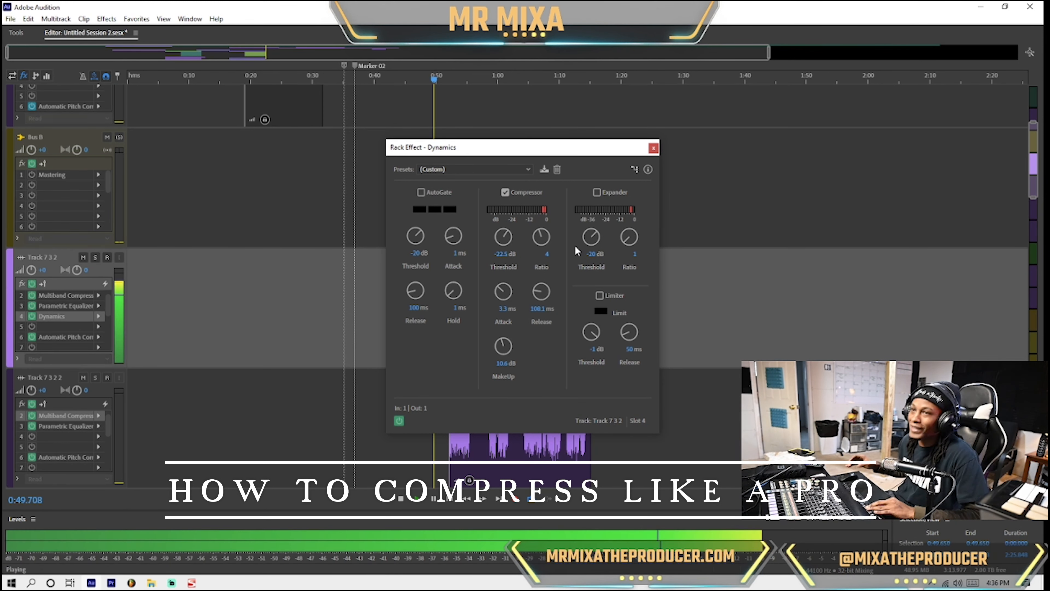
click(654, 150)
scroll(443, 298, down, 2)
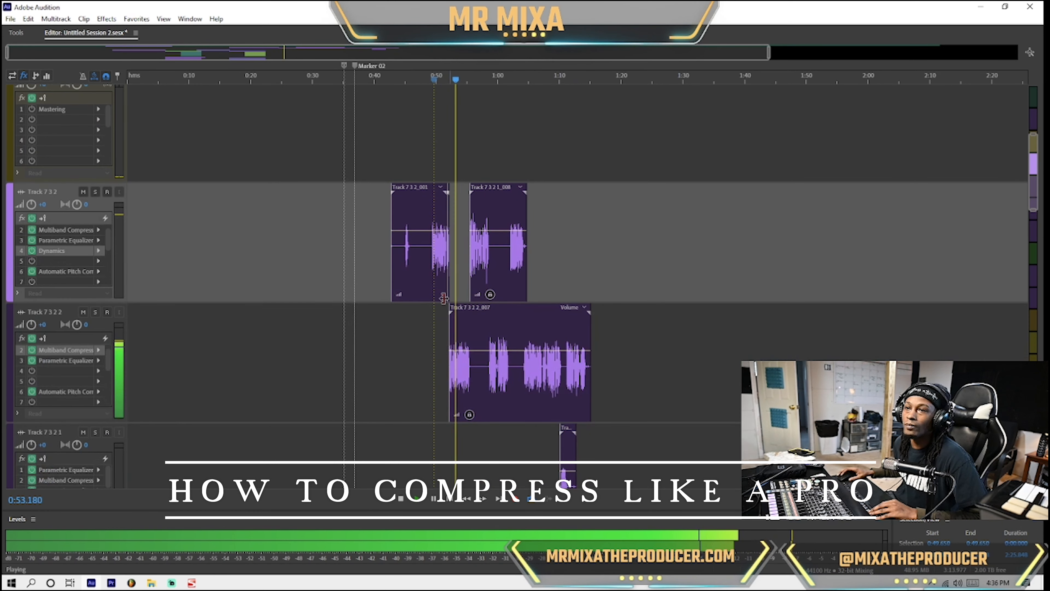
key(space)
click(32, 251)
key(space)
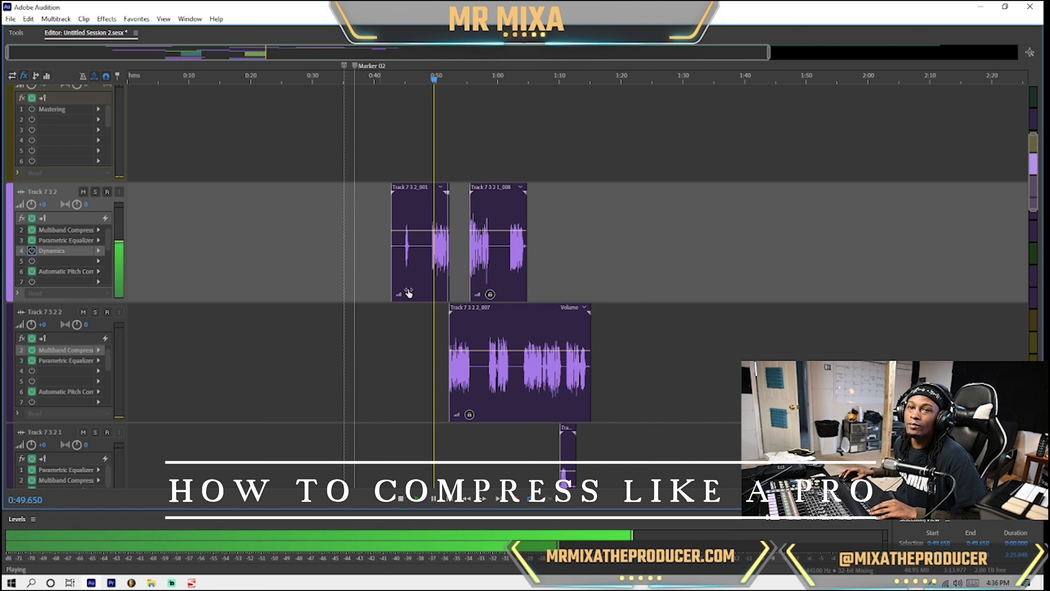
Set Track 7 3 2's volume to -4 dB while playing from about 0:45.7
scroll(5, 272, down, 2)
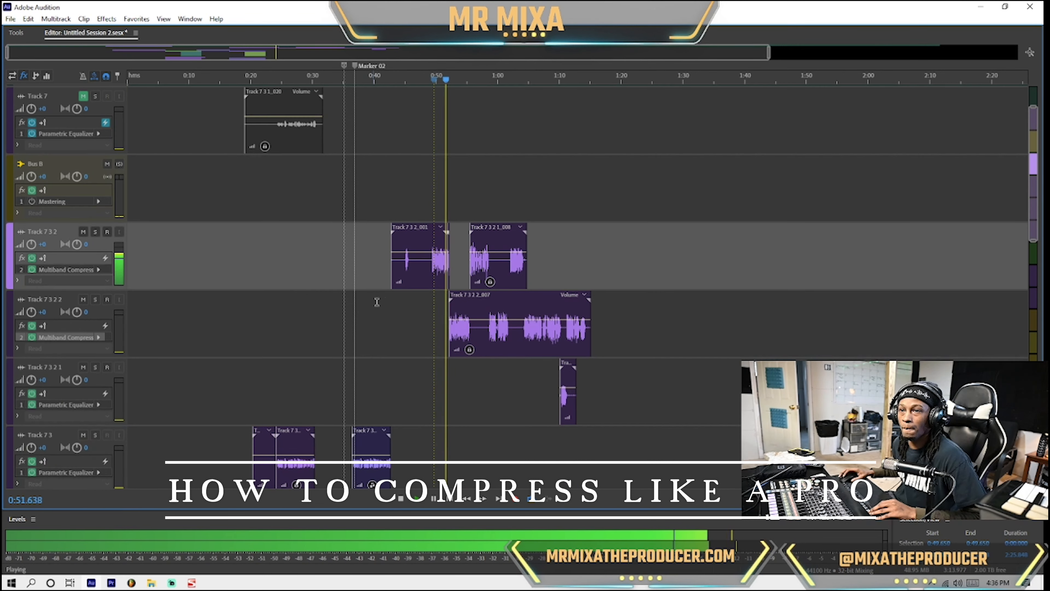
click(408, 321)
key(space)
key(space)
key(=)
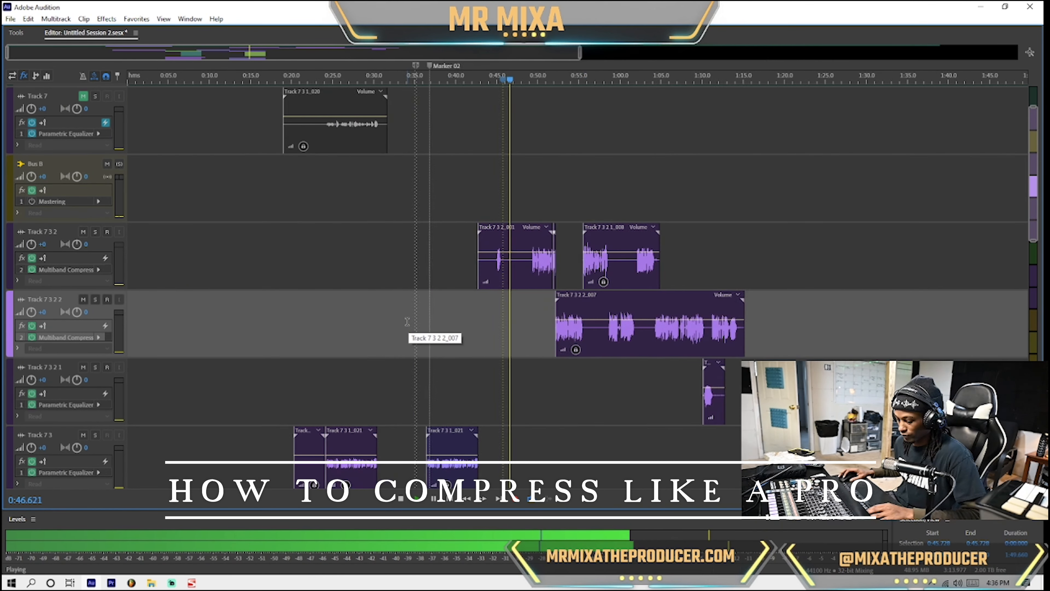
key(=)
key(=)
click(44, 248)
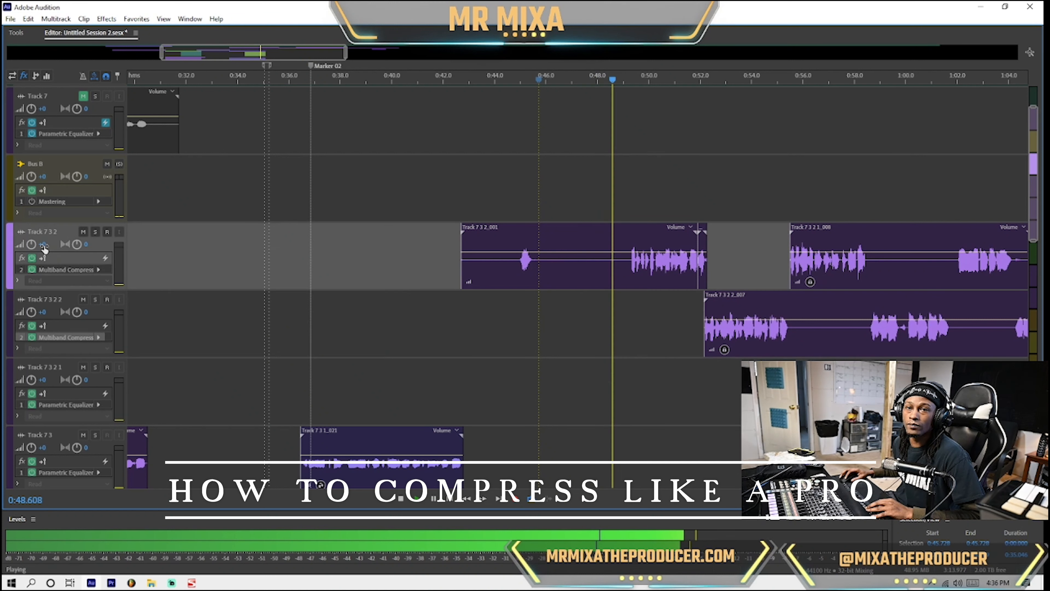
click(43, 245)
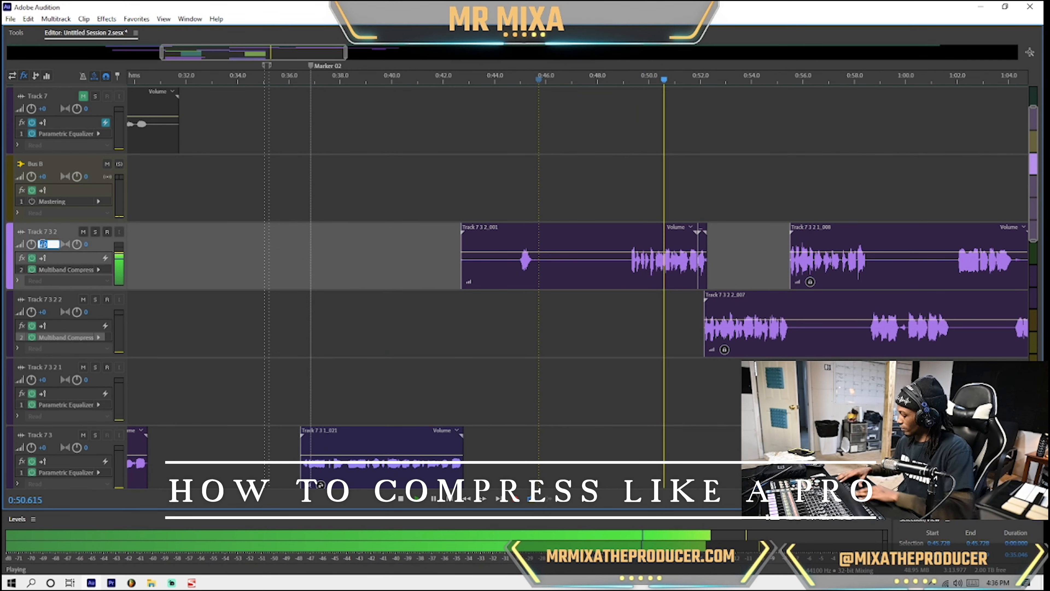
text(-4)
Set Track 7 3 2 2's volume to -4 dB, save the session, and replay the vocals from about 0:49
click(49, 314)
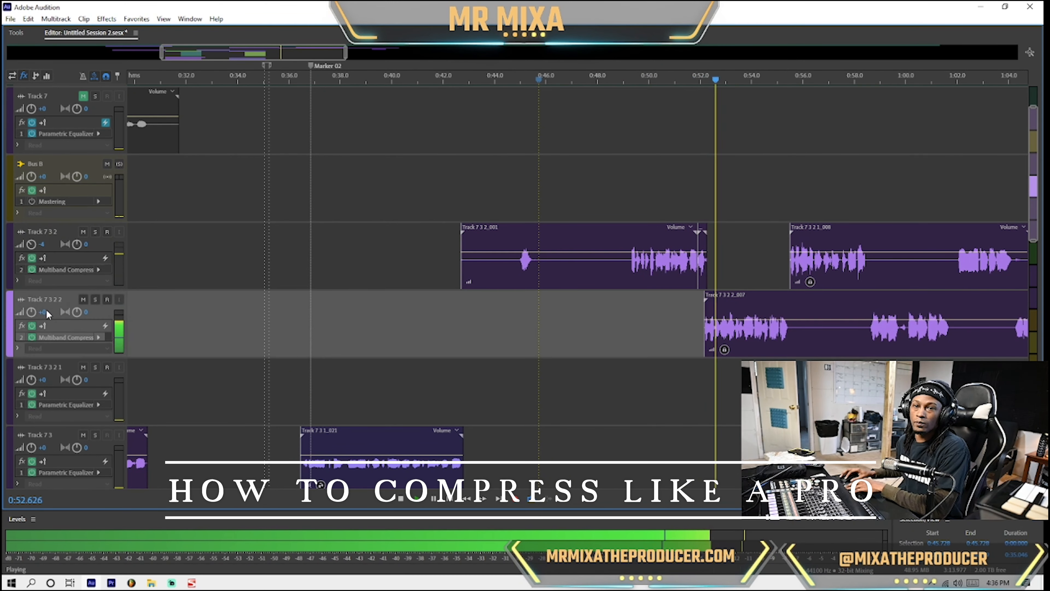
key(space)
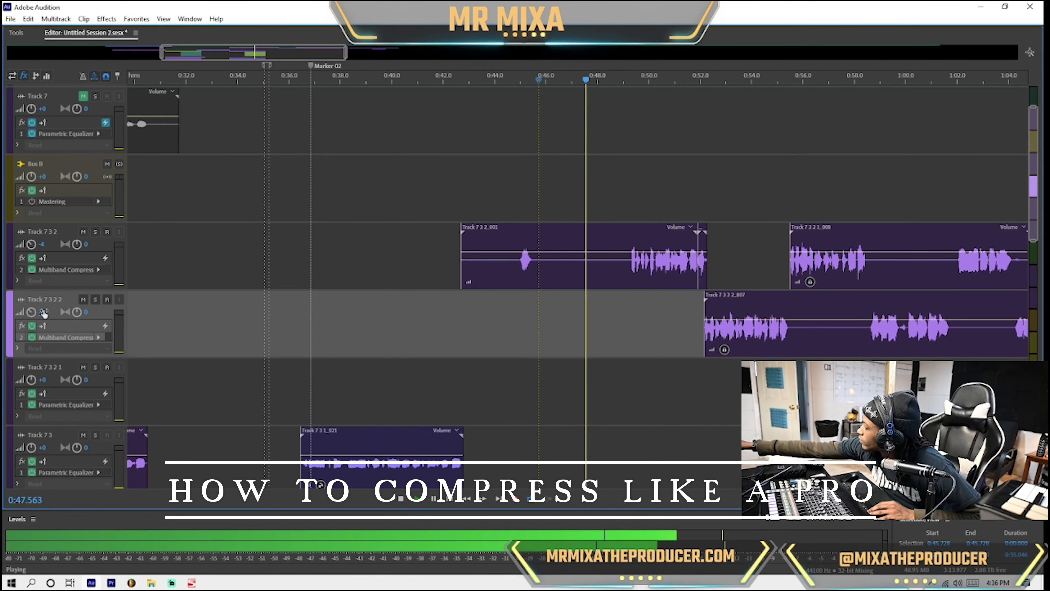
key(ctrl+s)
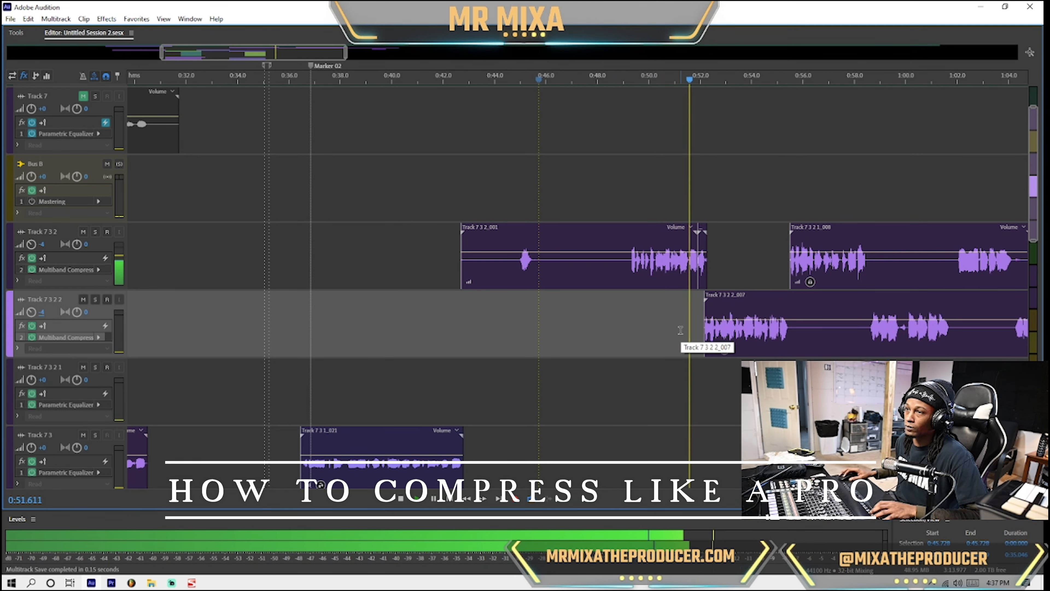
click(625, 298)
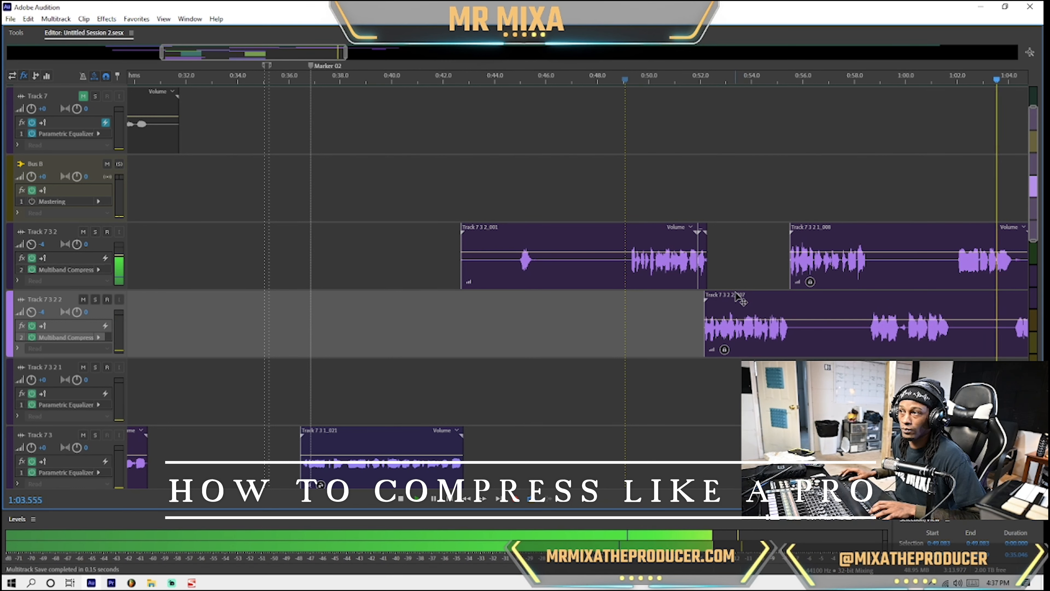
Split the Track 7 3 2 1_008 clip at about 1:01.24 and move its second part down to Track 7 3 2 1
click(937, 265)
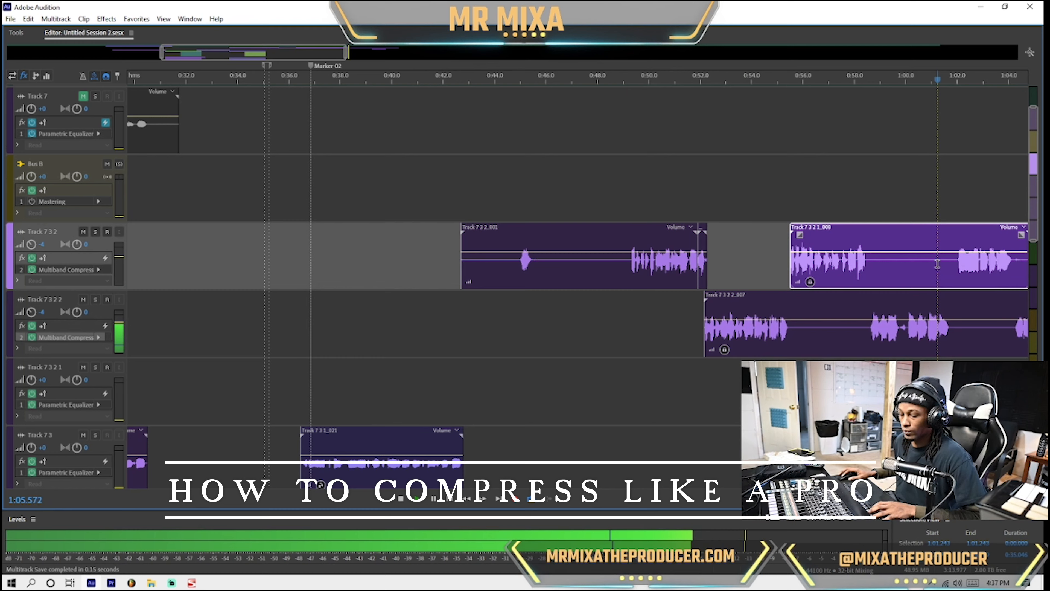
key(minus)
key(minus)
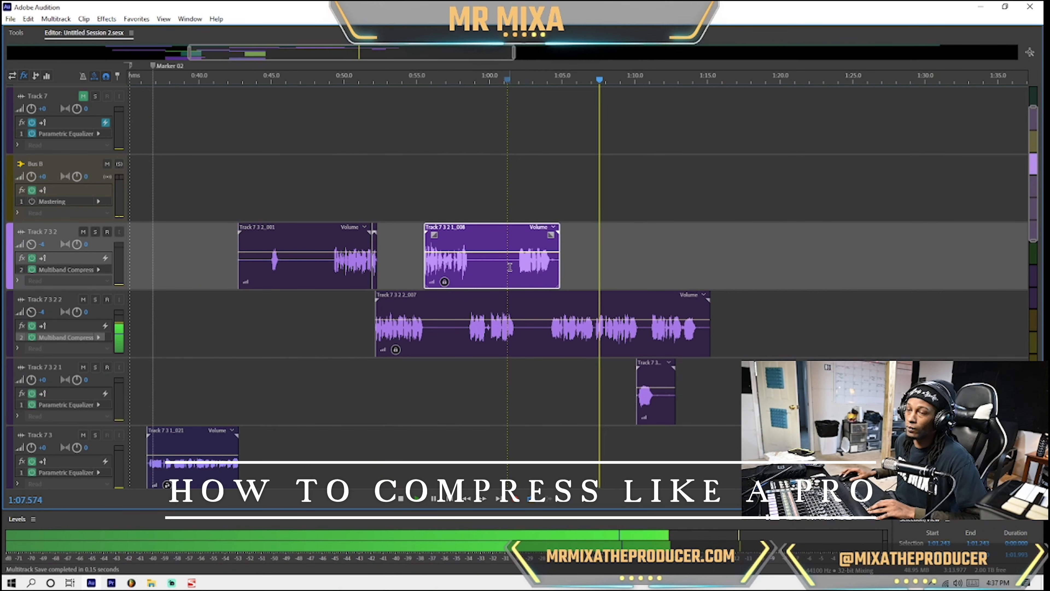
key(ctrl+k)
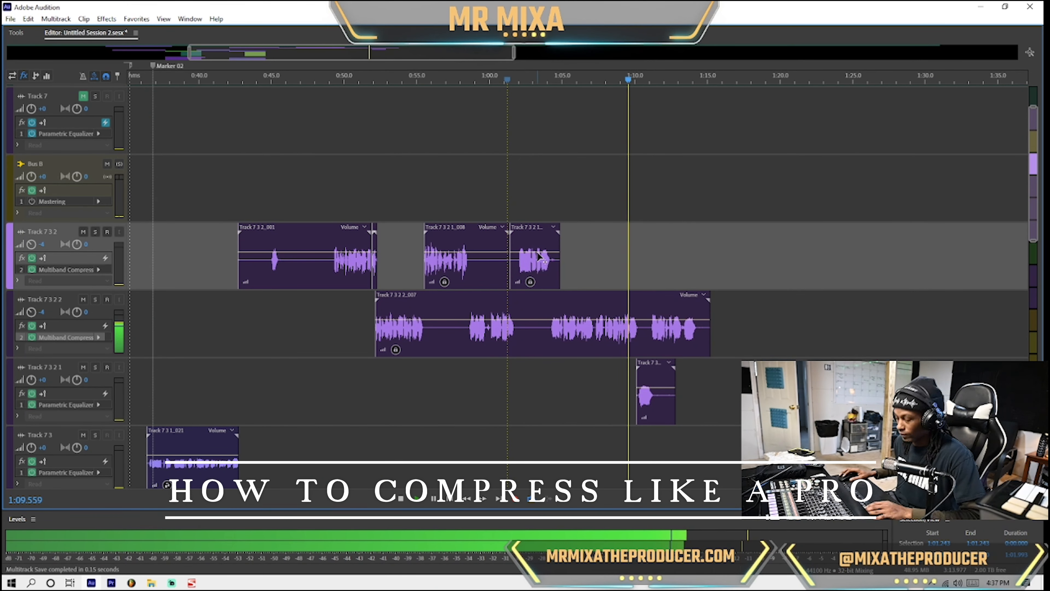
drag(538, 256, 538, 391)
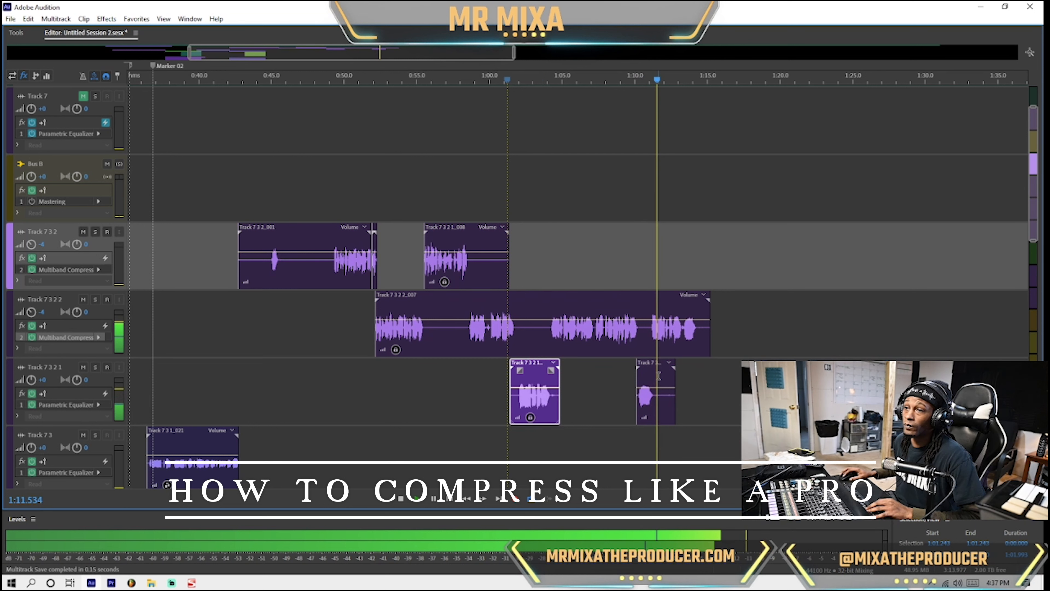
Lock the short clip near 1:10 on Track 7 3 2 1 in time and stop playback with the playhead at about 1:11.5
right_click(658, 374)
click(658, 371)
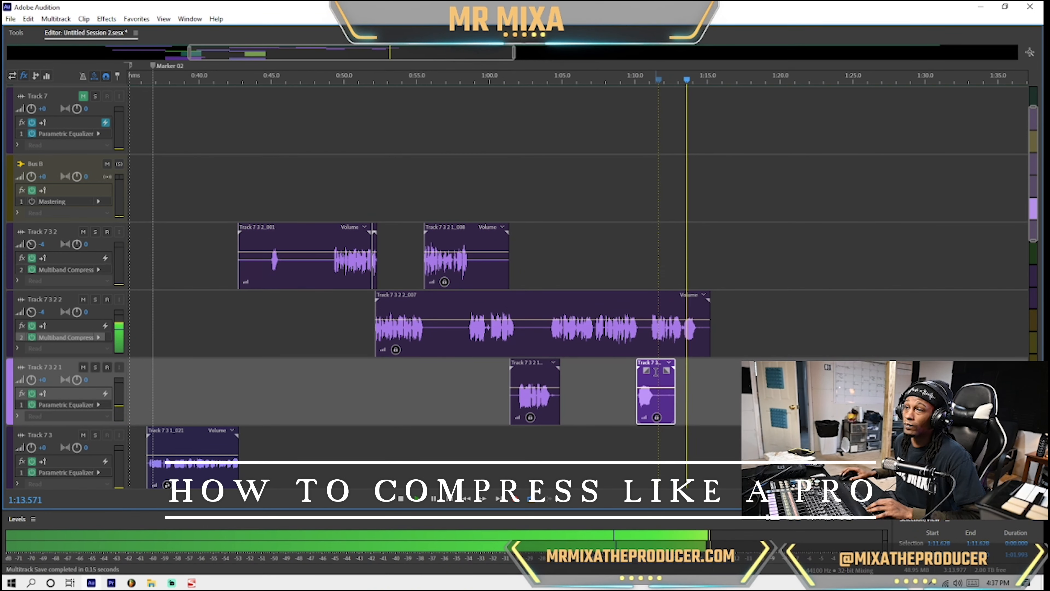
key(space)
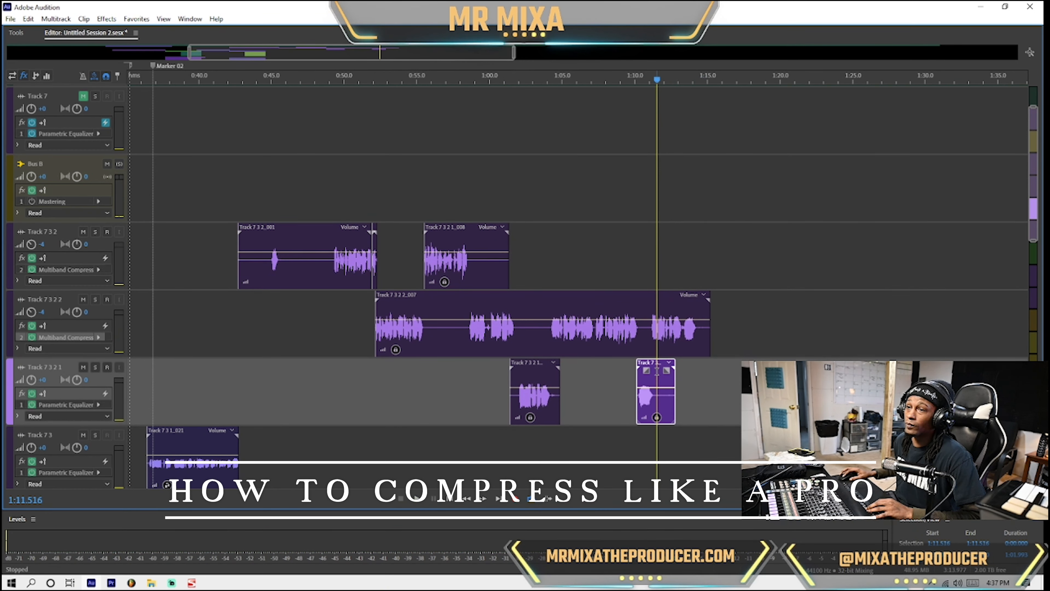